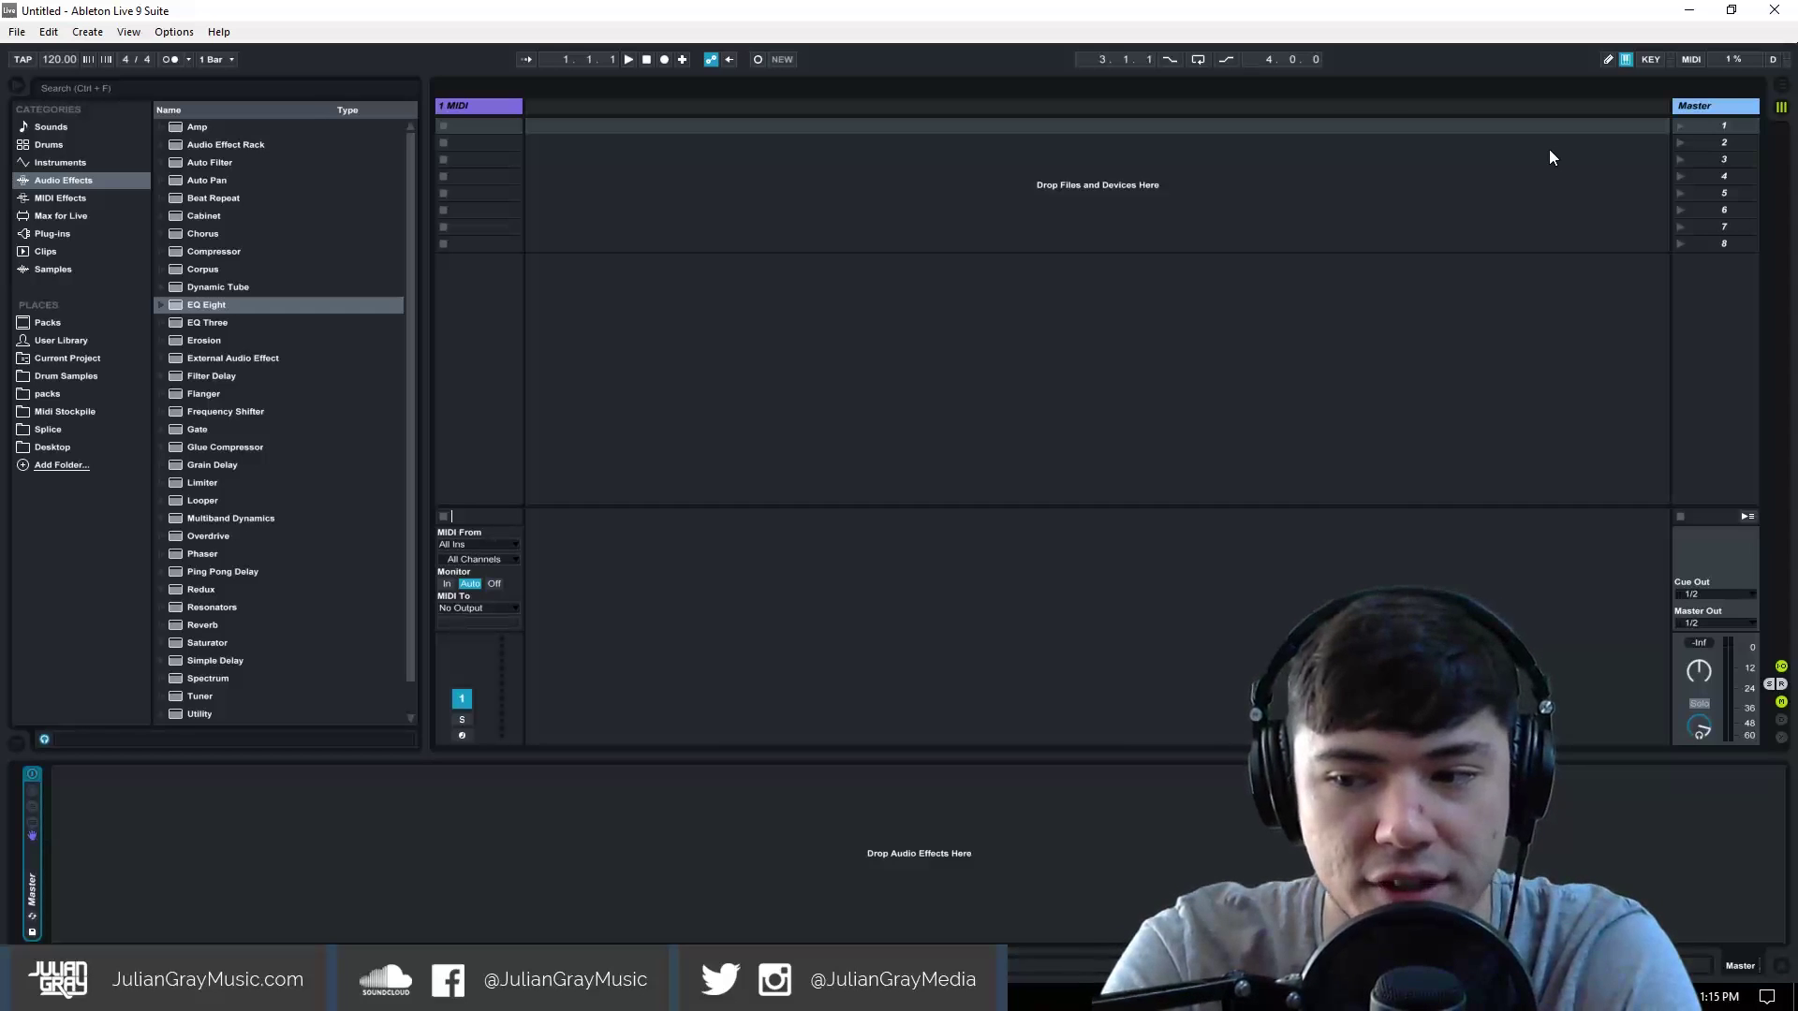
Step: Load Serum_x64 from Plug-ins > x64 > Xfer onto the 1 MIDI track and close its window
{"action": "left_click", "coordinate": [57, 232]}
{"action": "left_click", "coordinate": [168, 129]}
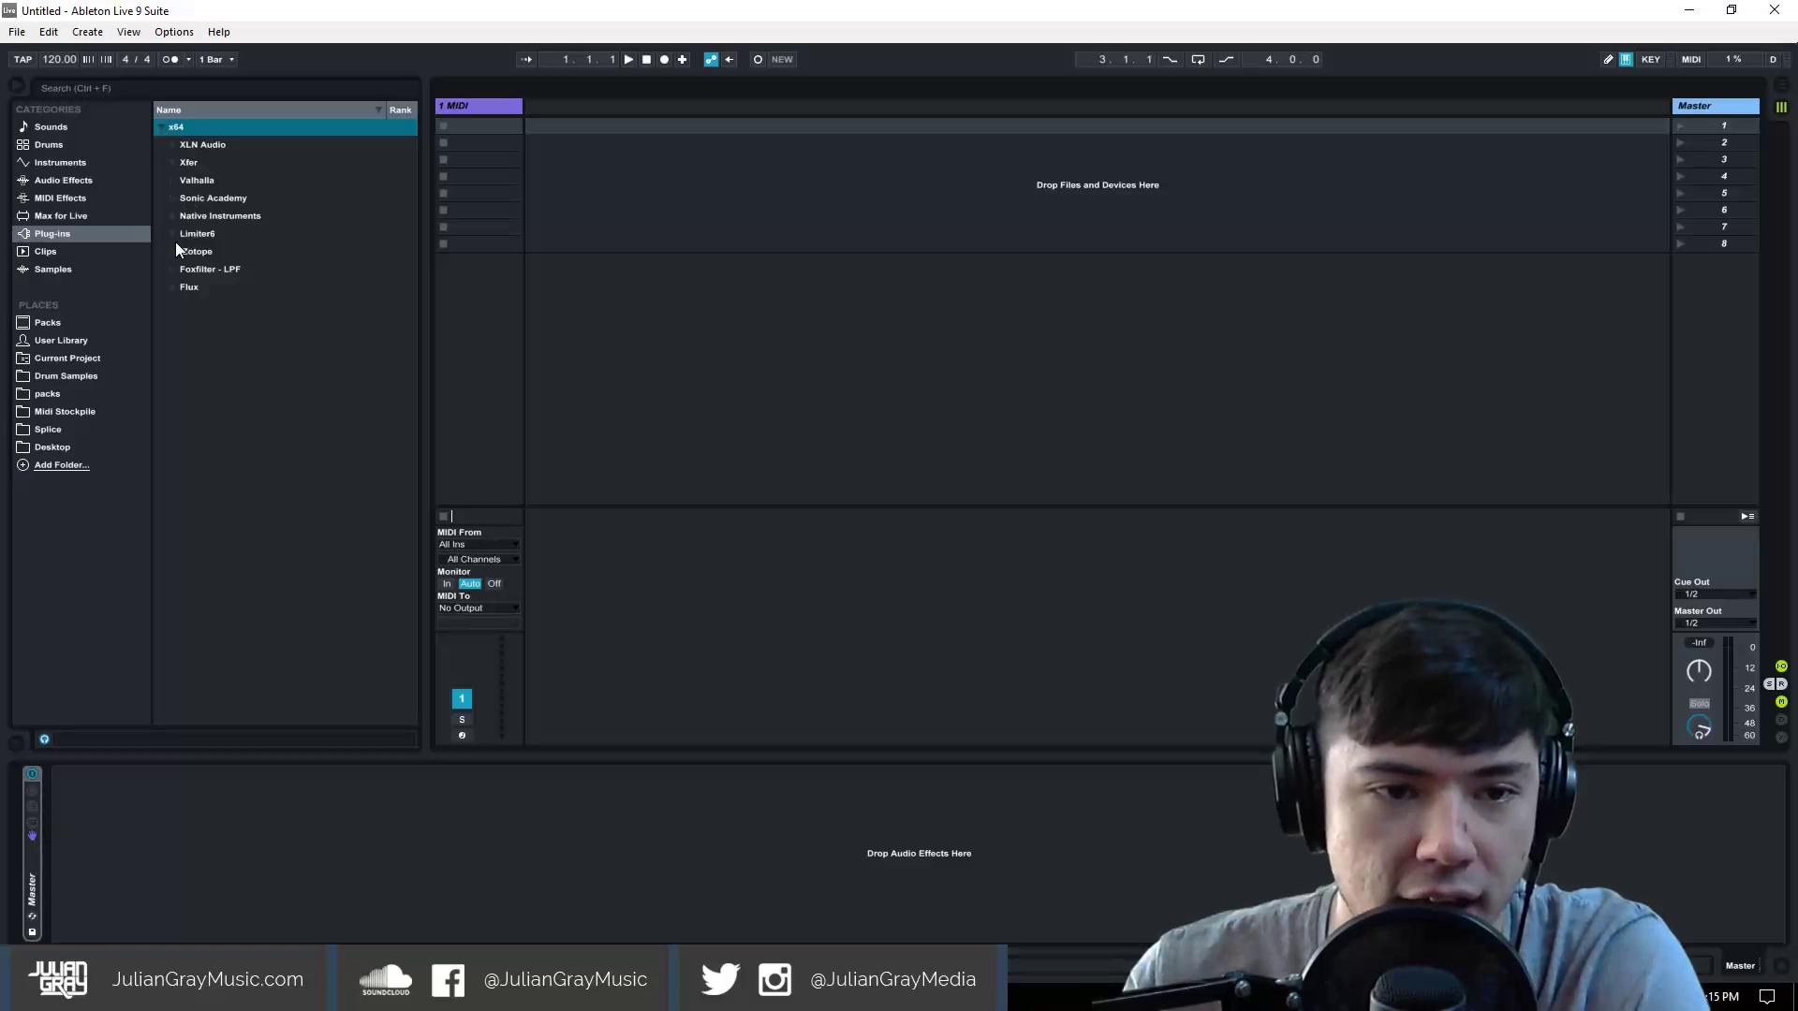
{"action": "left_click", "coordinate": [171, 165]}
{"action": "left_click_drag", "start_coordinate": [225, 197], "coordinate": [512, 144]}
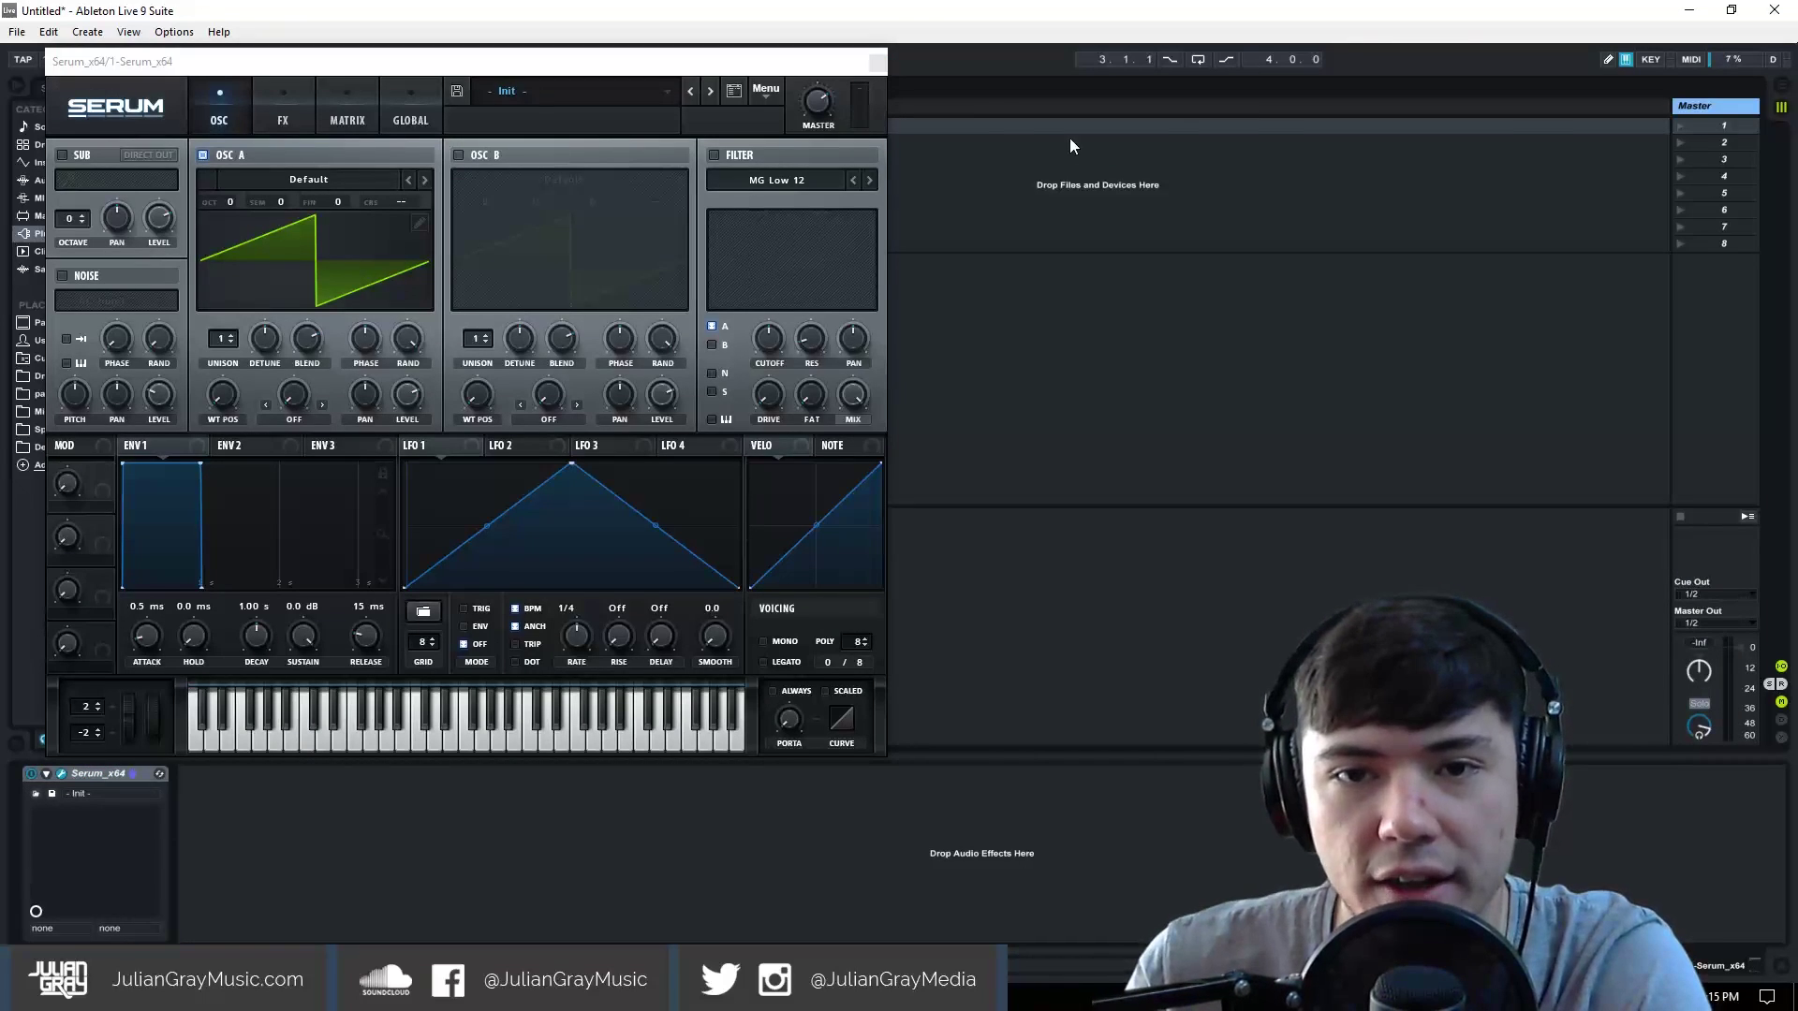
{"action": "left_click", "coordinate": [877, 63]}
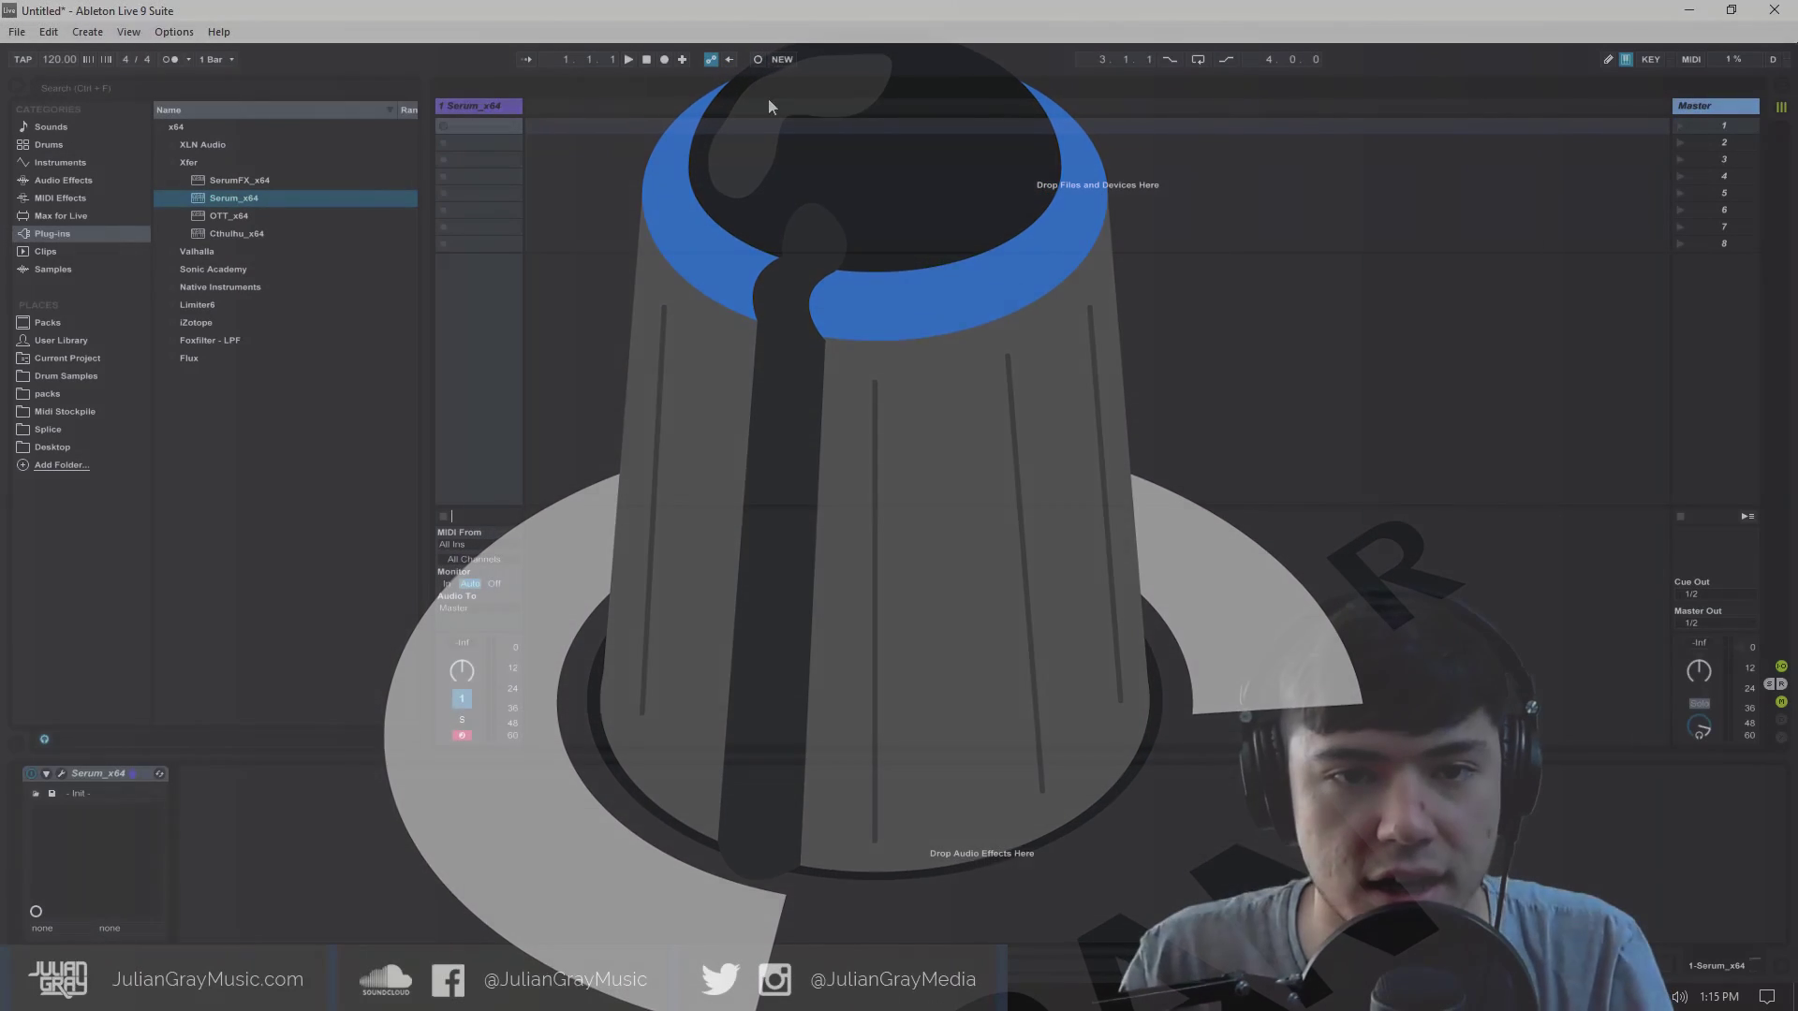
{"action": "left_click", "coordinate": [464, 103]}
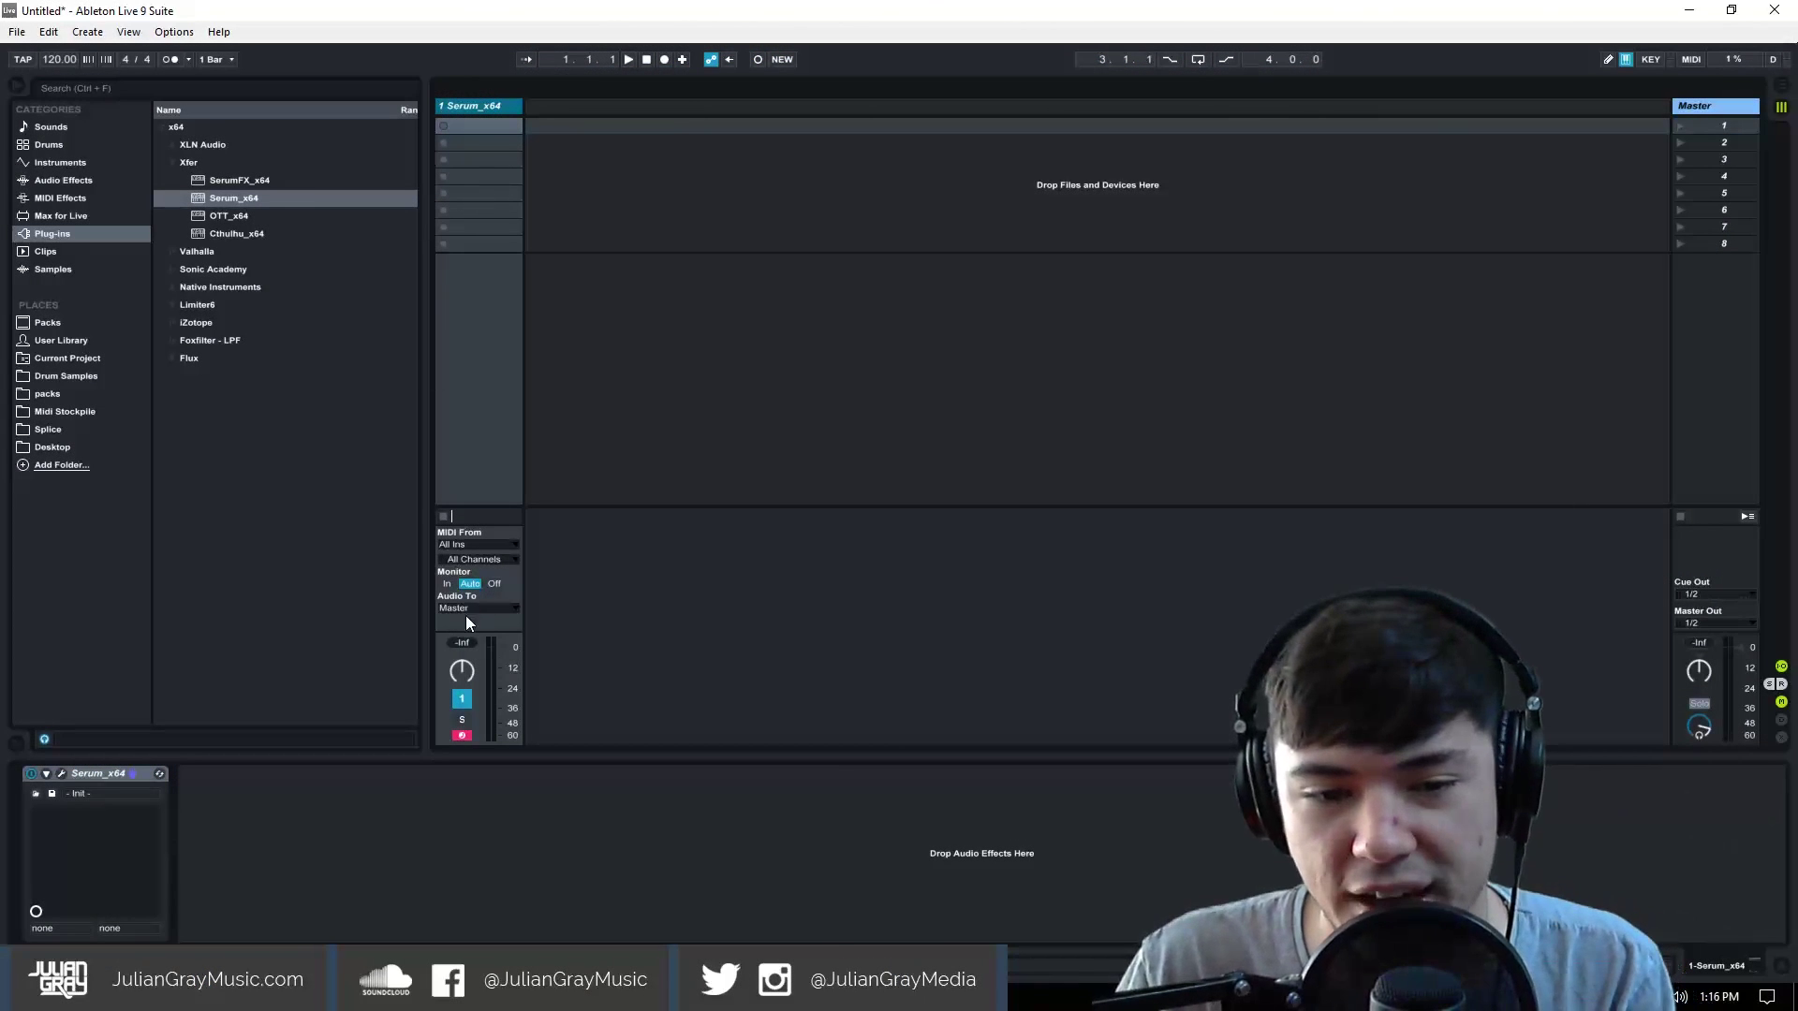
{"action": "left_click", "coordinate": [462, 670]}
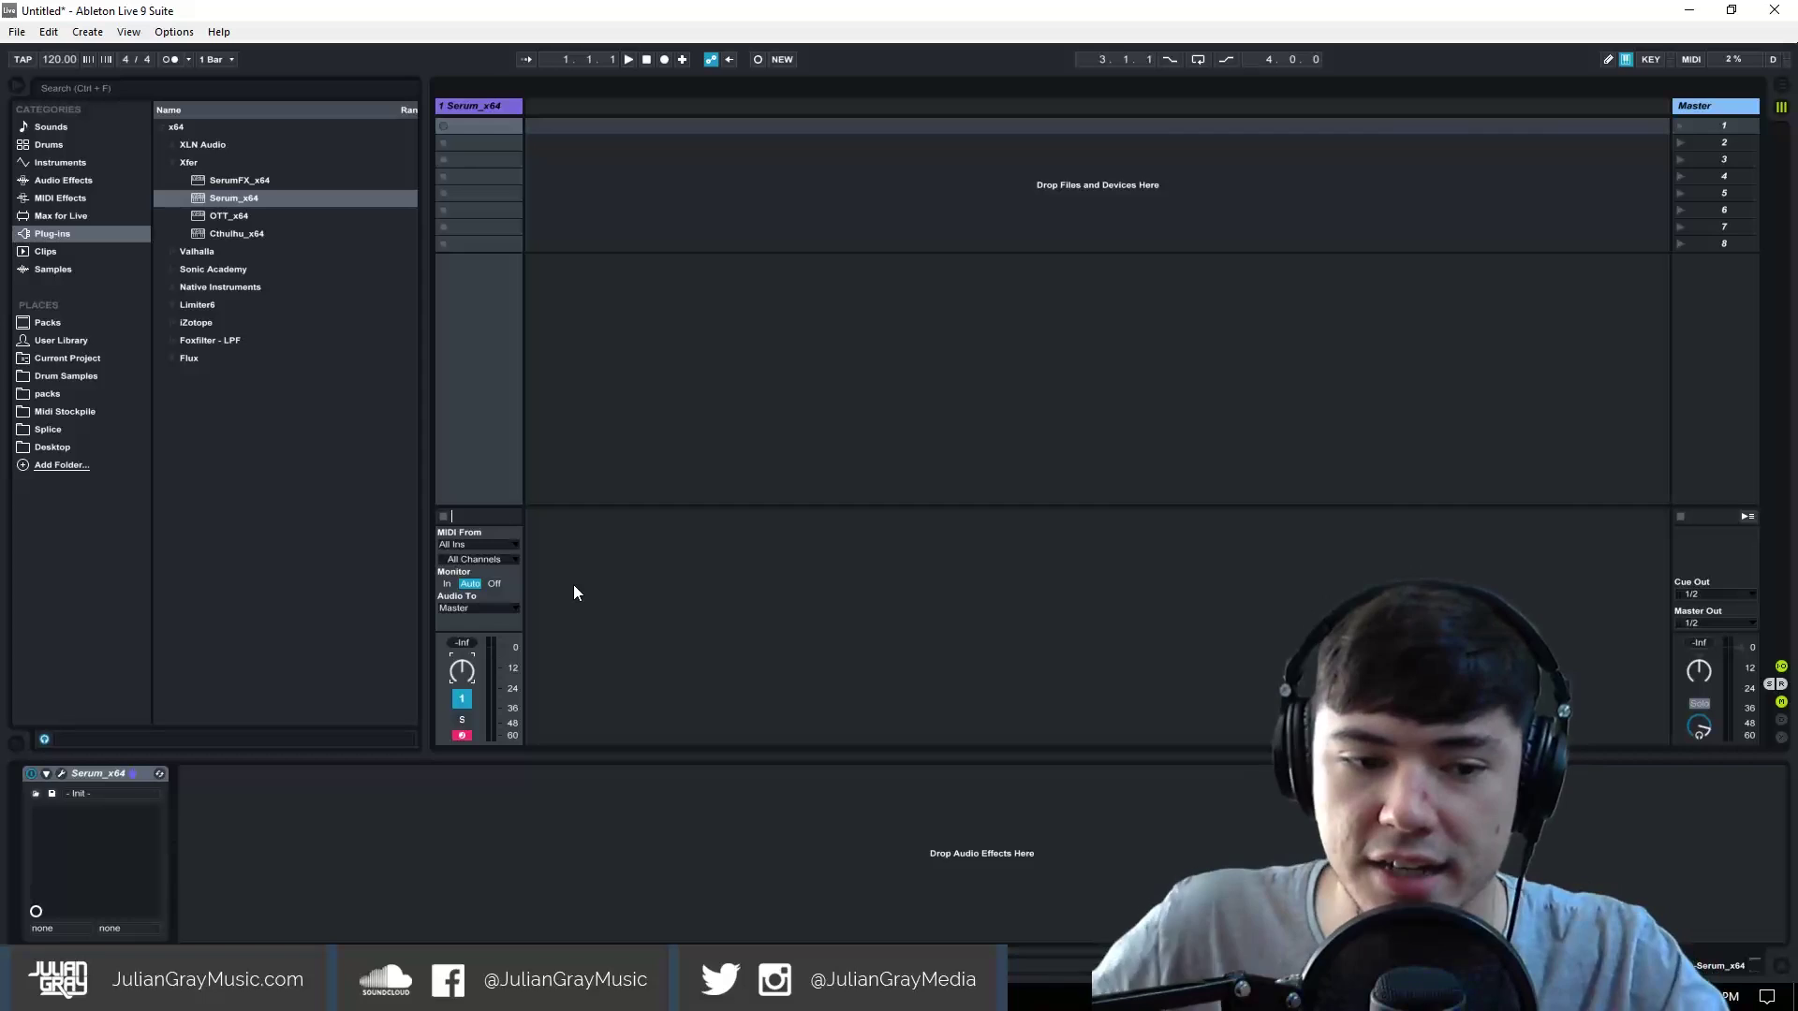
{"action": "left_click", "coordinate": [63, 778]}
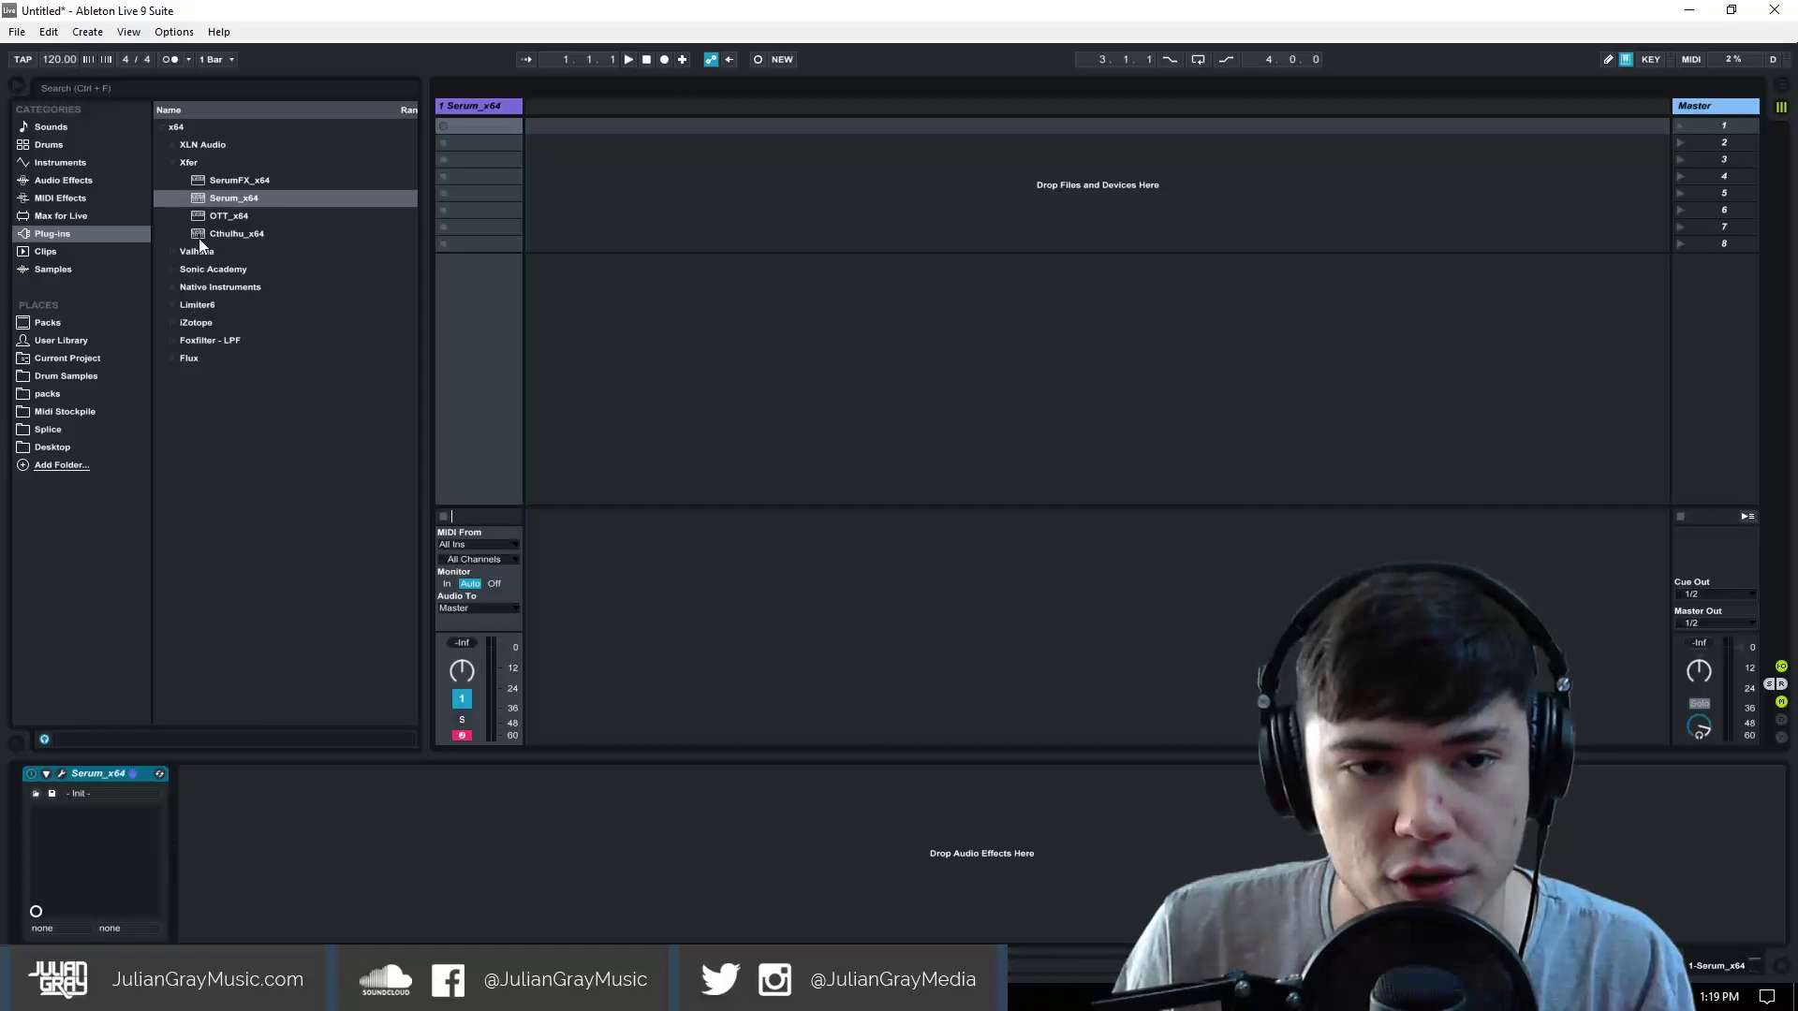
Step: Drop Forward Pan.adg from the Desktop folder onto the Serum track after Serum
{"action": "left_click", "coordinate": [173, 164]}
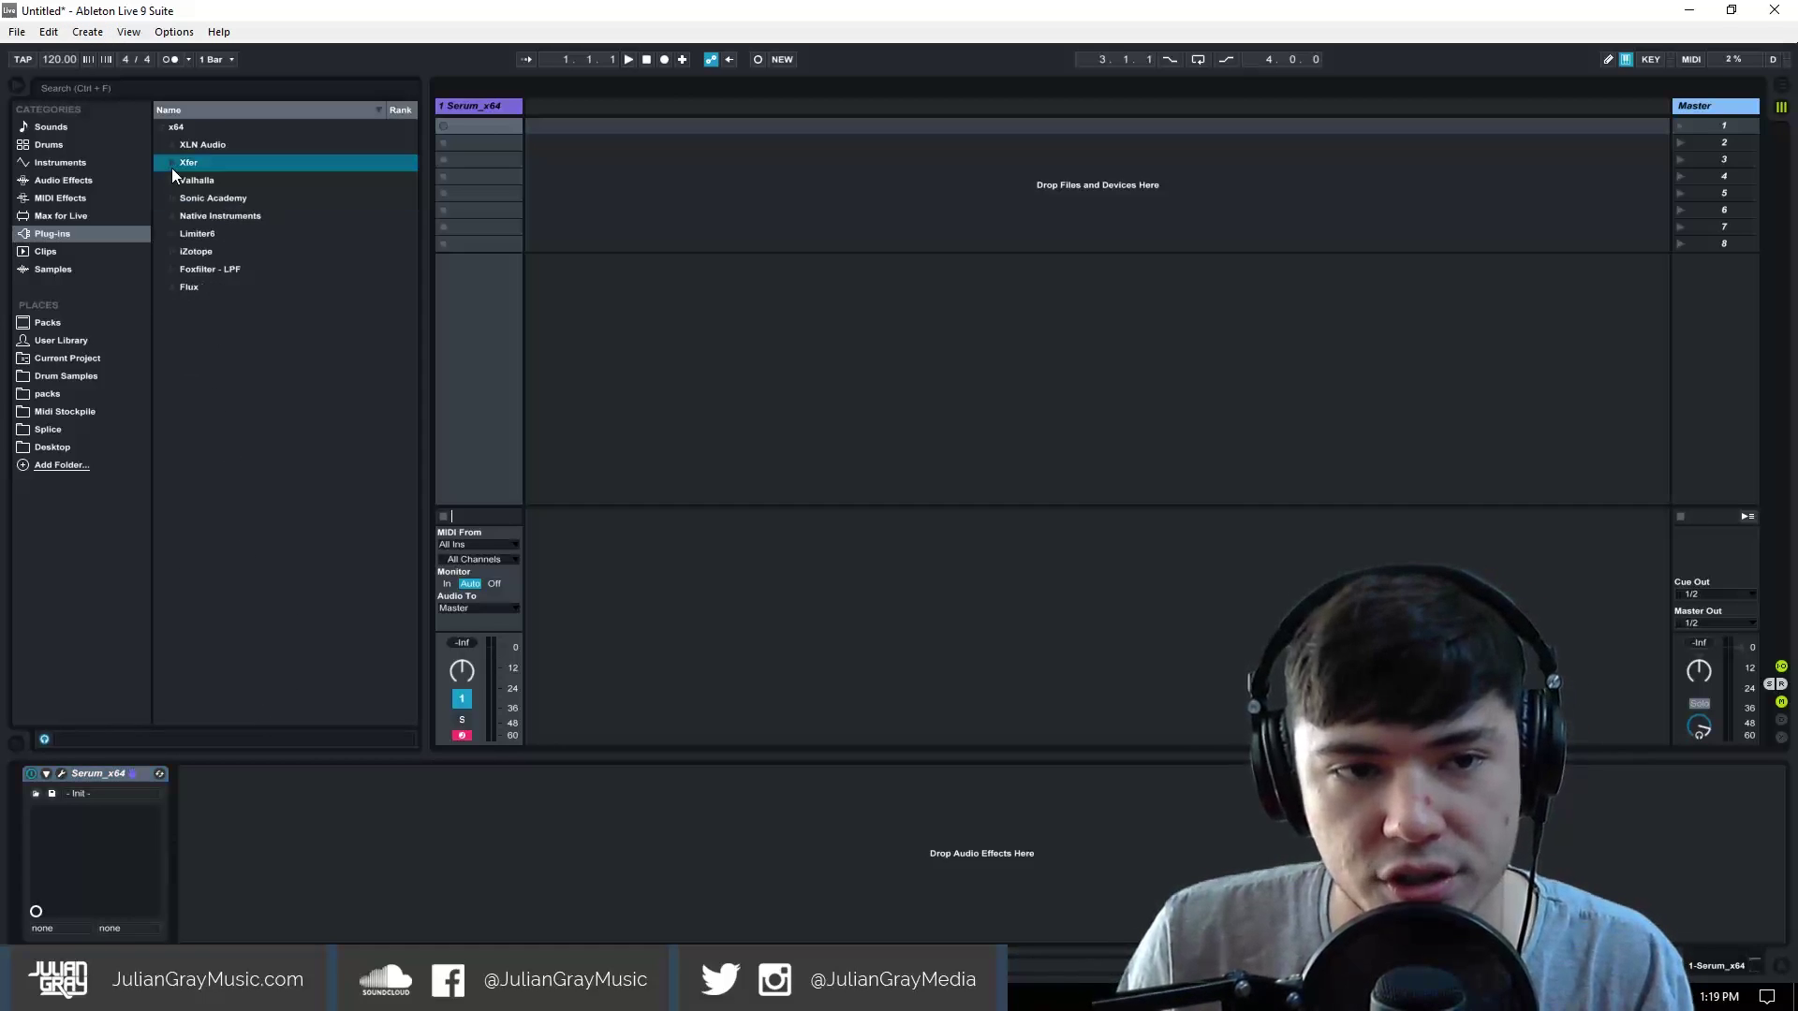
{"action": "left_click", "coordinate": [54, 444]}
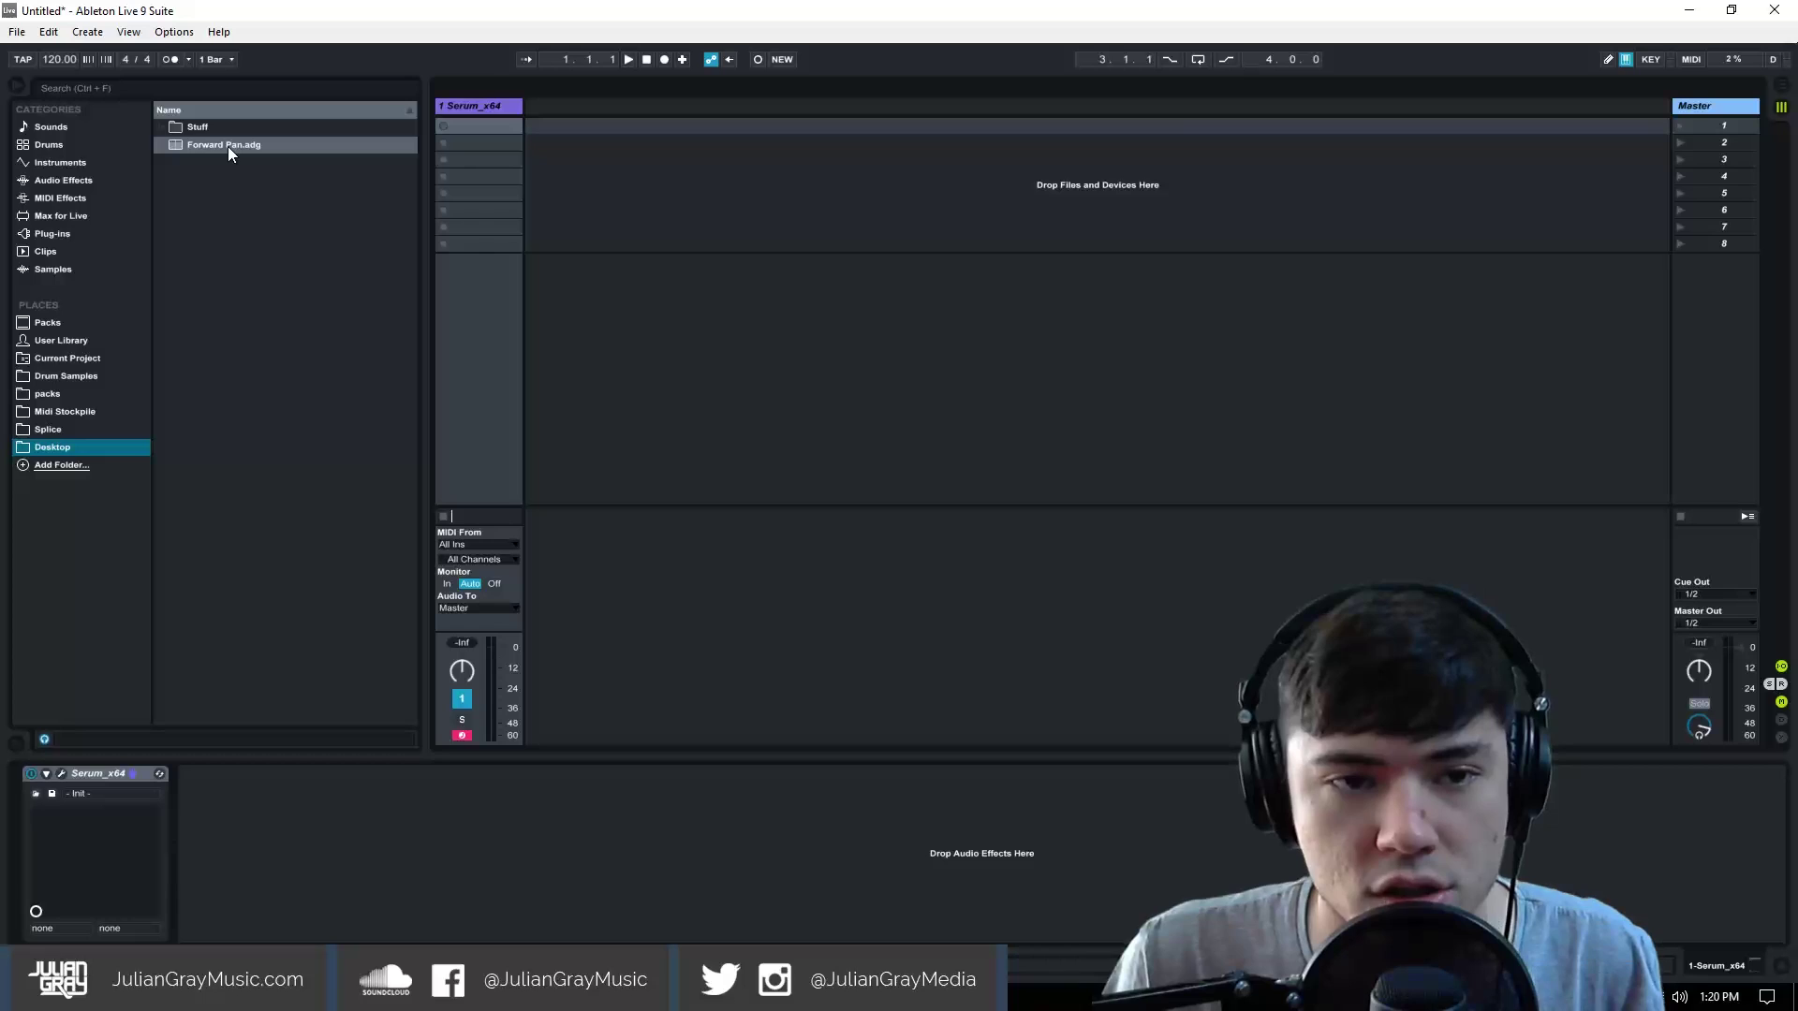
{"action": "left_click_drag", "start_coordinate": [228, 146], "coordinate": [509, 136]}
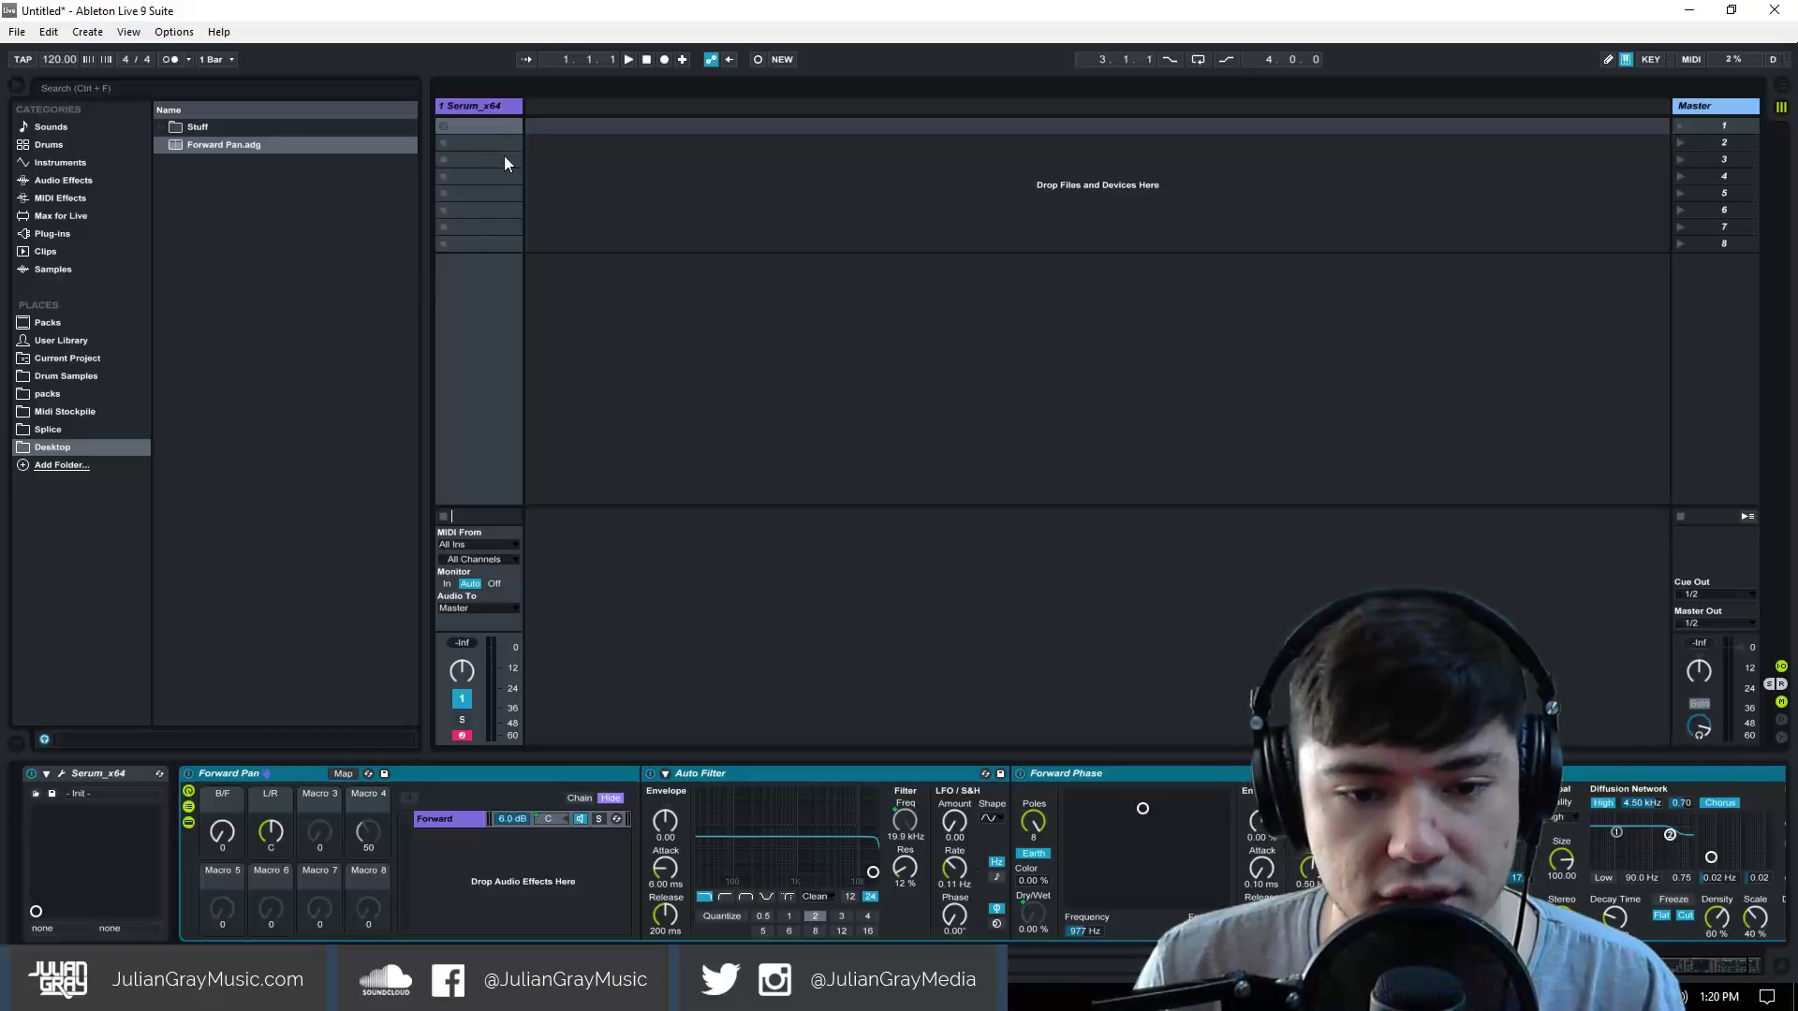
Step: Sweep the B/F macro up and back to 0, lowering the Serum track volume slightly
{"action": "left_click", "coordinate": [223, 831]}
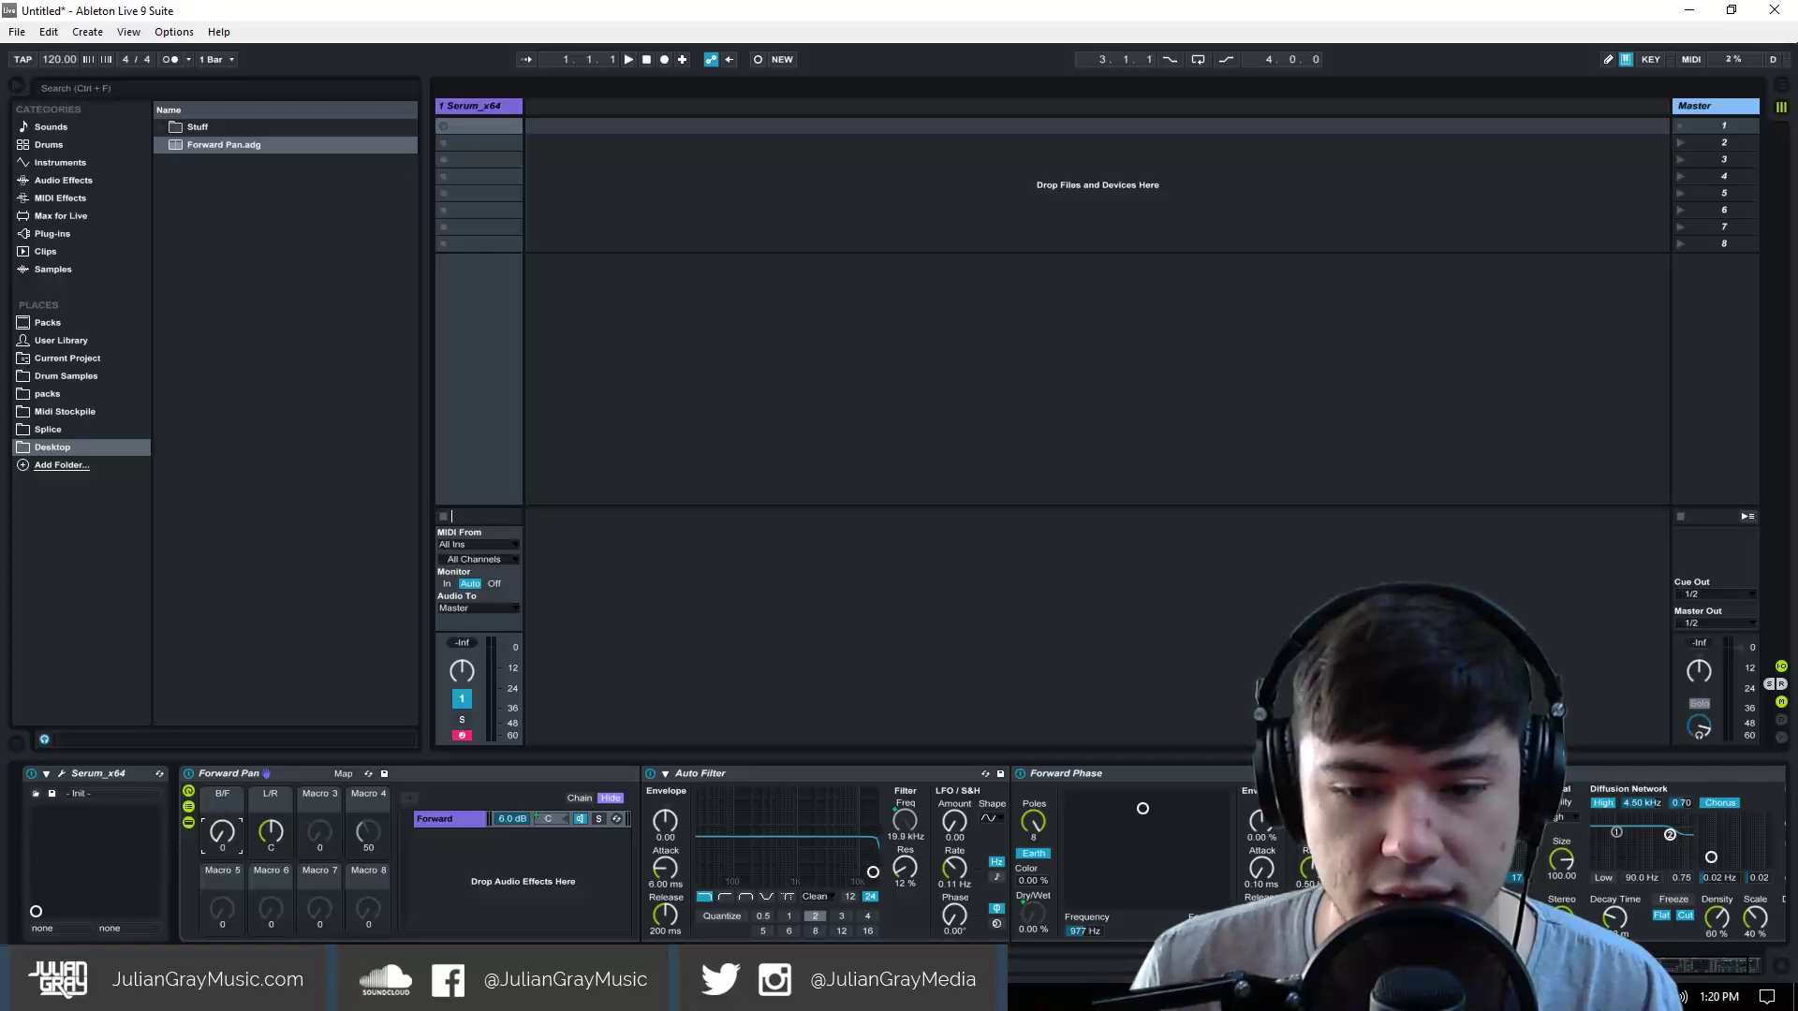
{"action": "left_click_drag", "start_coordinate": [223, 832], "coordinate": [223, 828]}
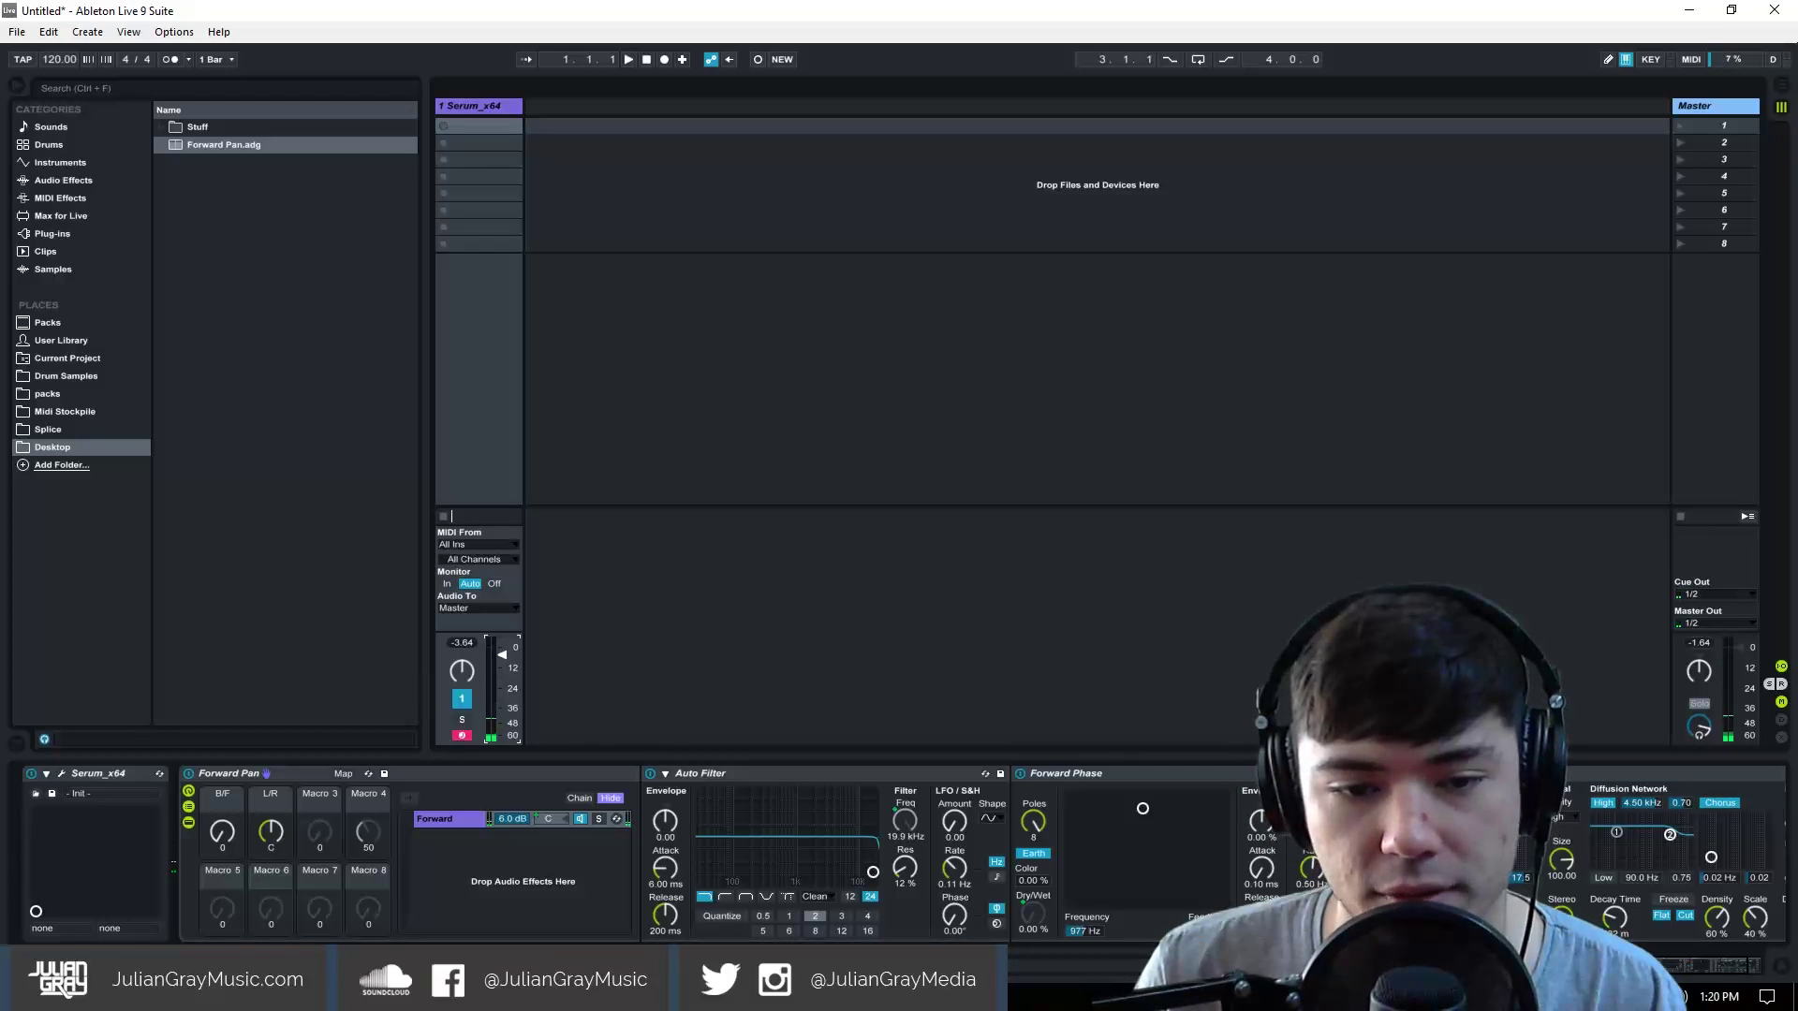
{"action": "left_click_drag", "start_coordinate": [503, 651], "coordinate": [503, 659]}
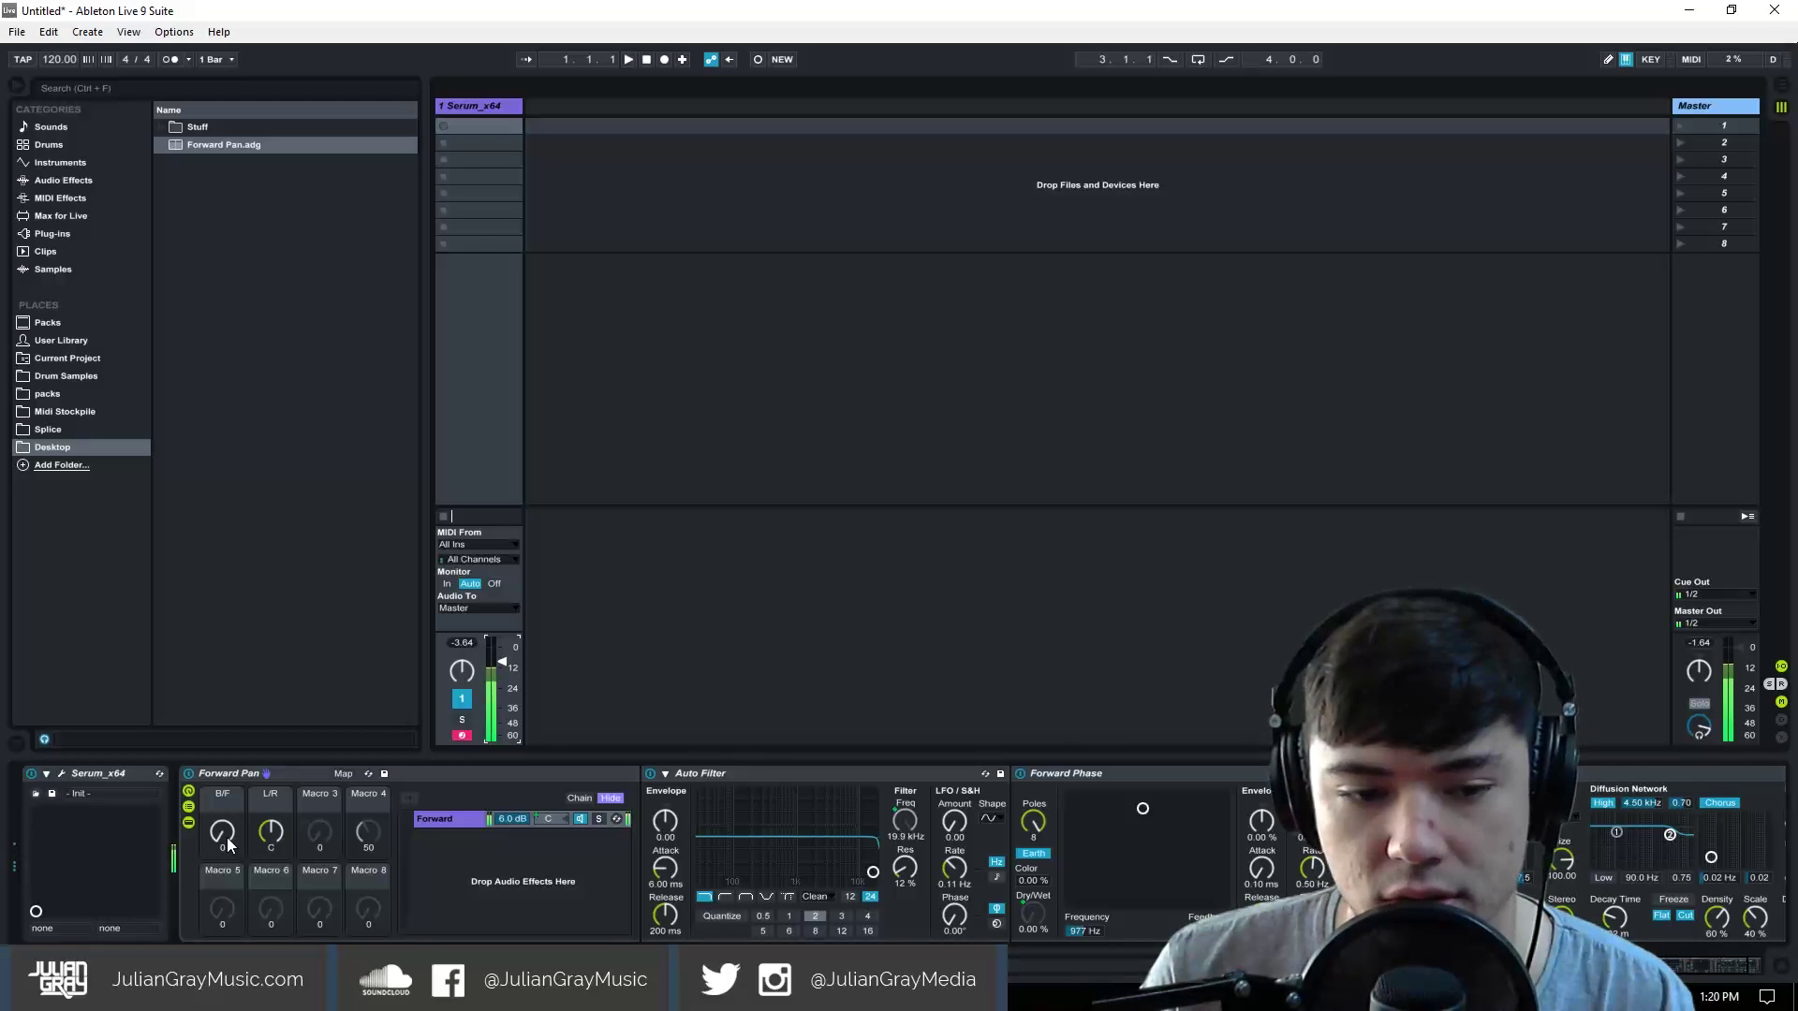
{"action": "left_click_drag", "start_coordinate": [229, 845], "coordinate": [229, 740]}
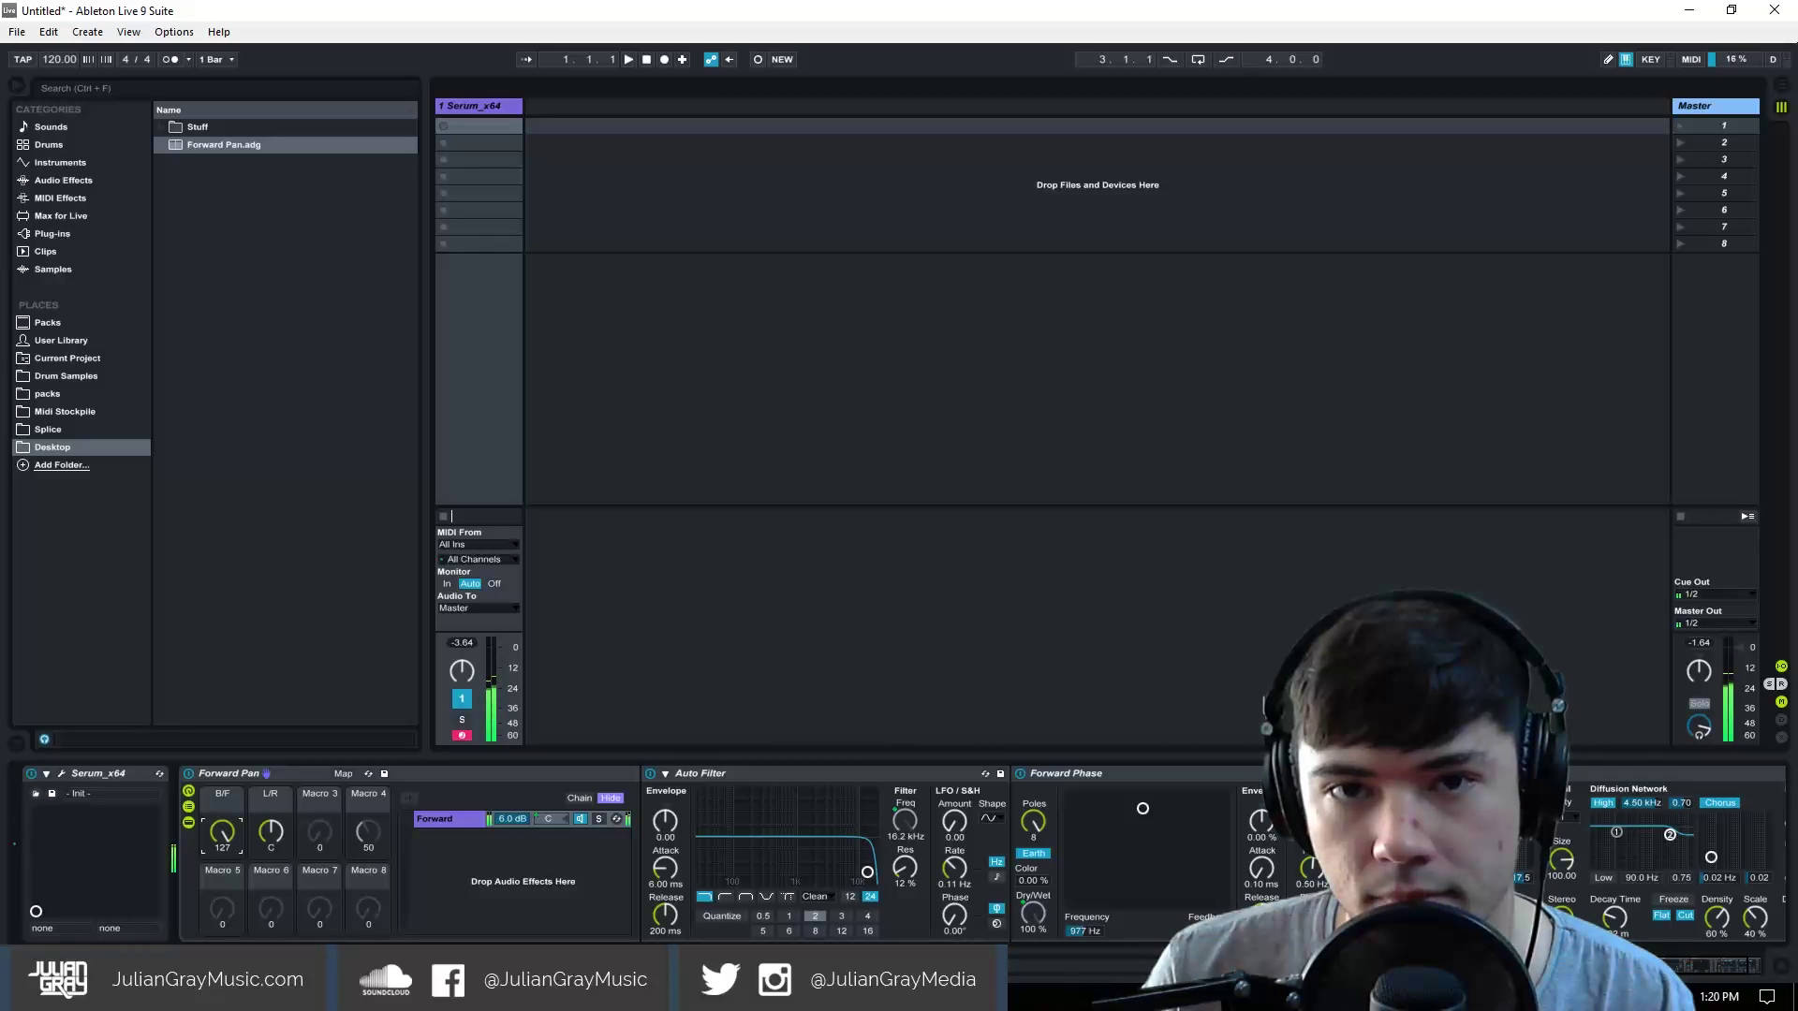
{"action": "mouse_move", "coordinate": [222, 828]}
{"action": "left_mouse_down"}
{"action": "mouse_move", "coordinate": [222, 899]}
{"action": "mouse_move", "coordinate": [219, 850]}
{"action": "left_mouse_up"}
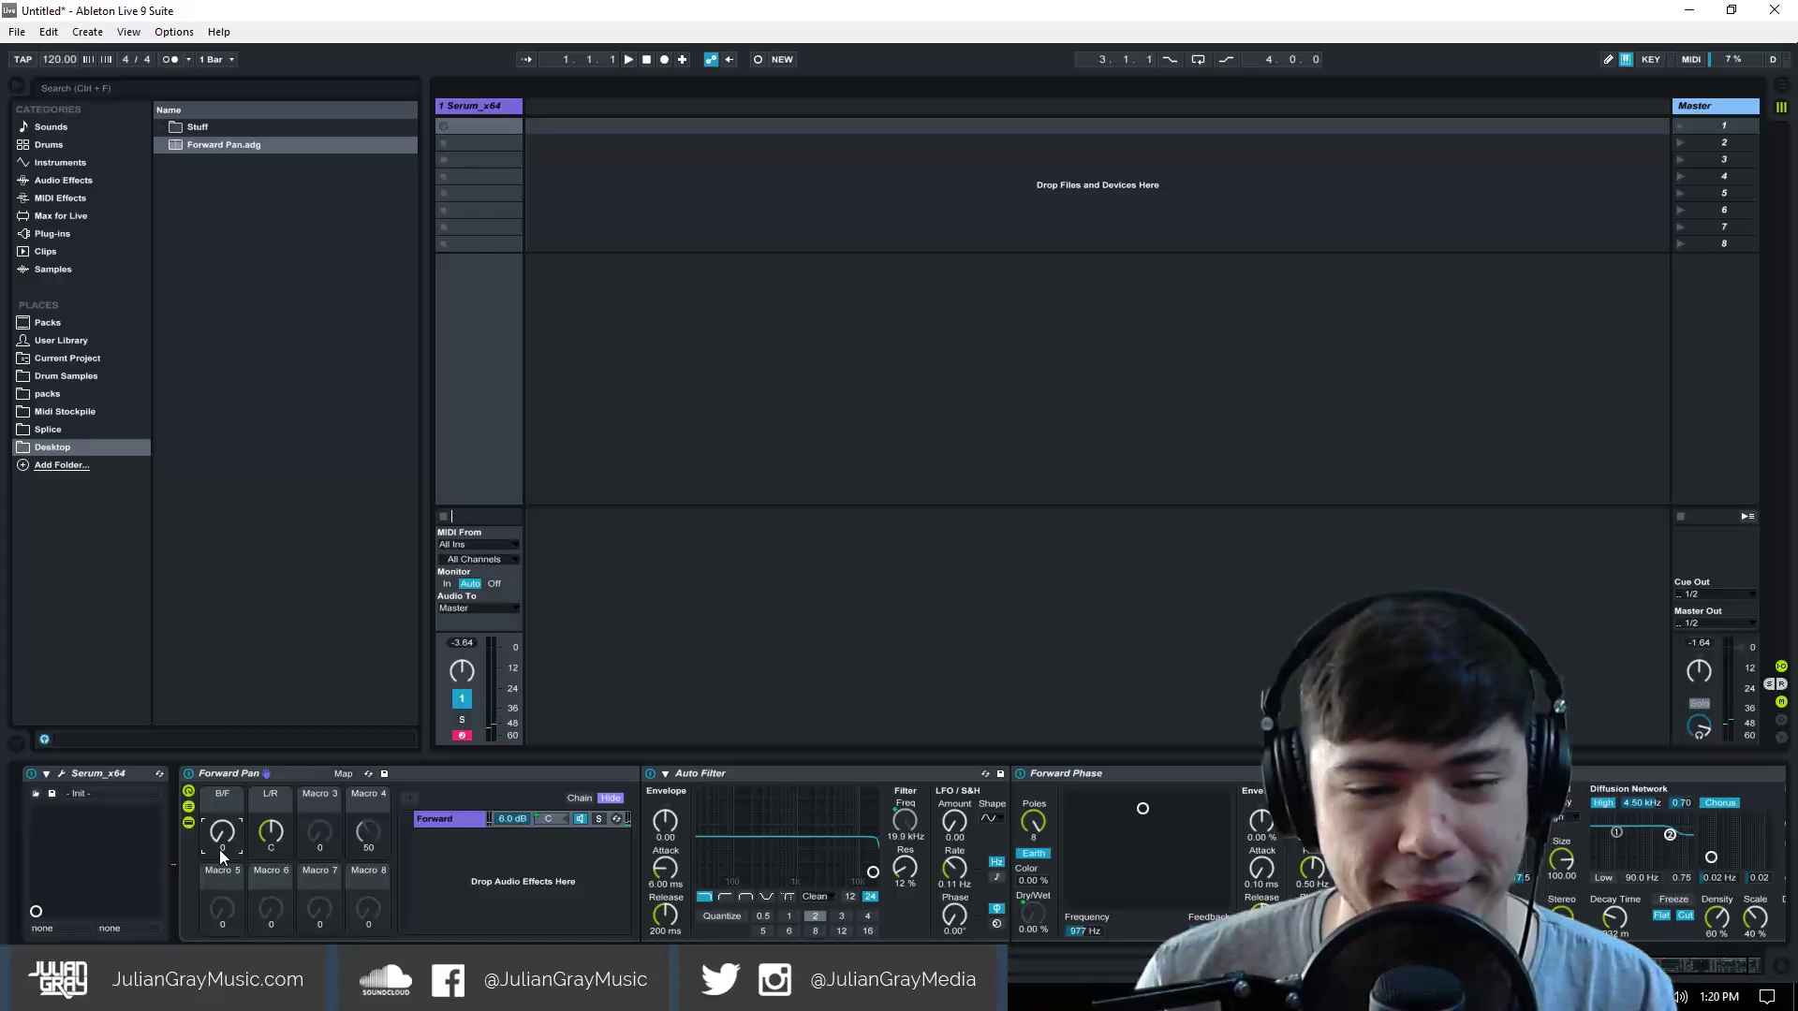
Step: Show the Forward Pan rack's macro mappings list
{"action": "left_click", "coordinate": [272, 832]}
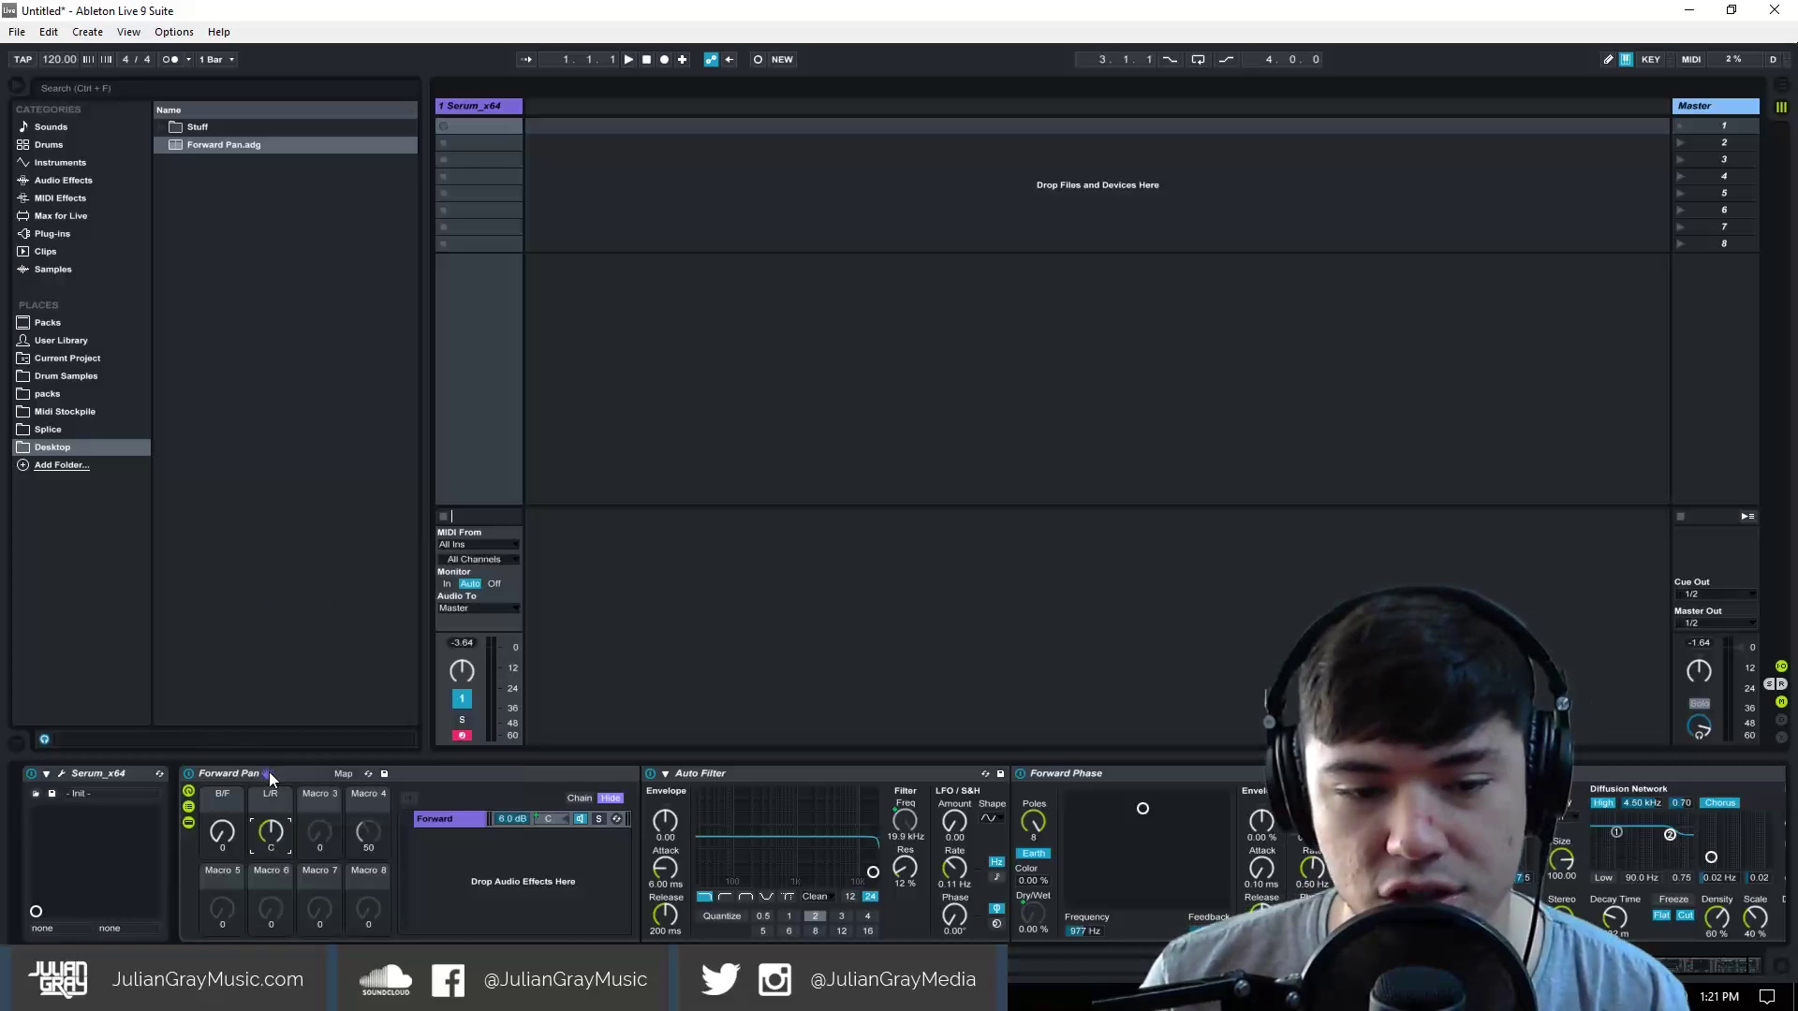
{"action": "left_click", "coordinate": [228, 795]}
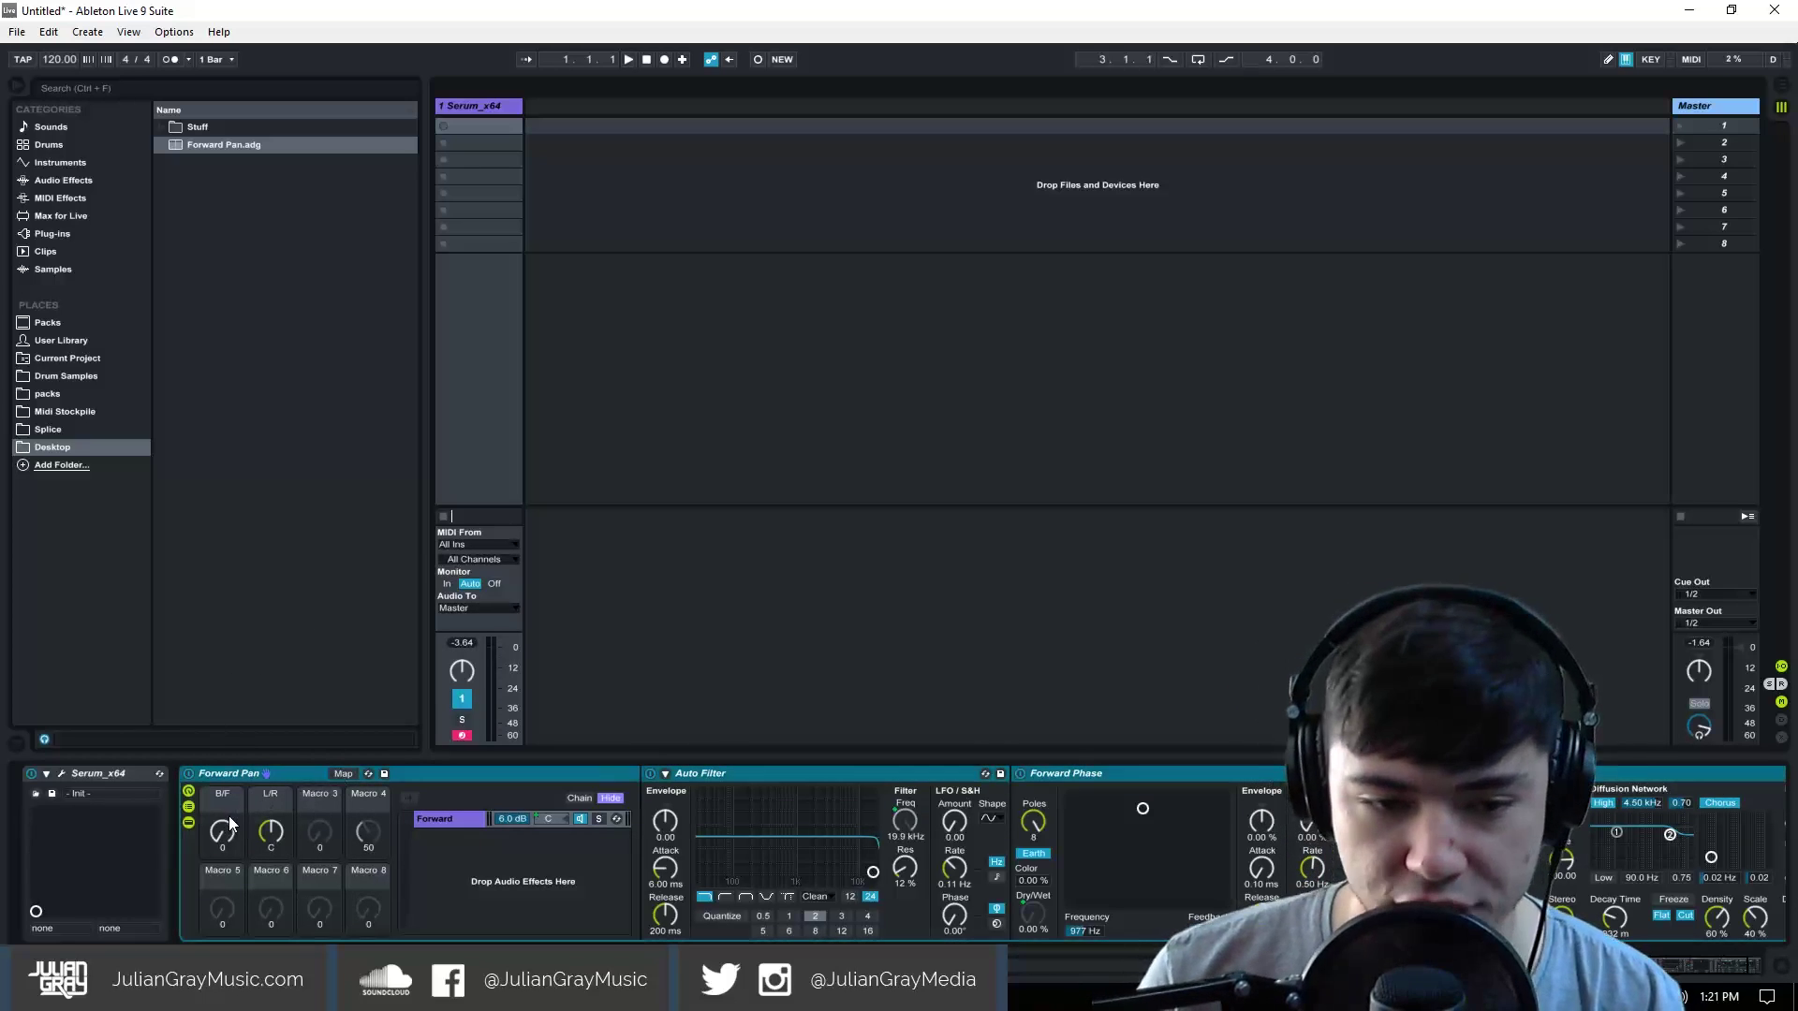
{"action": "left_click", "coordinate": [342, 775]}
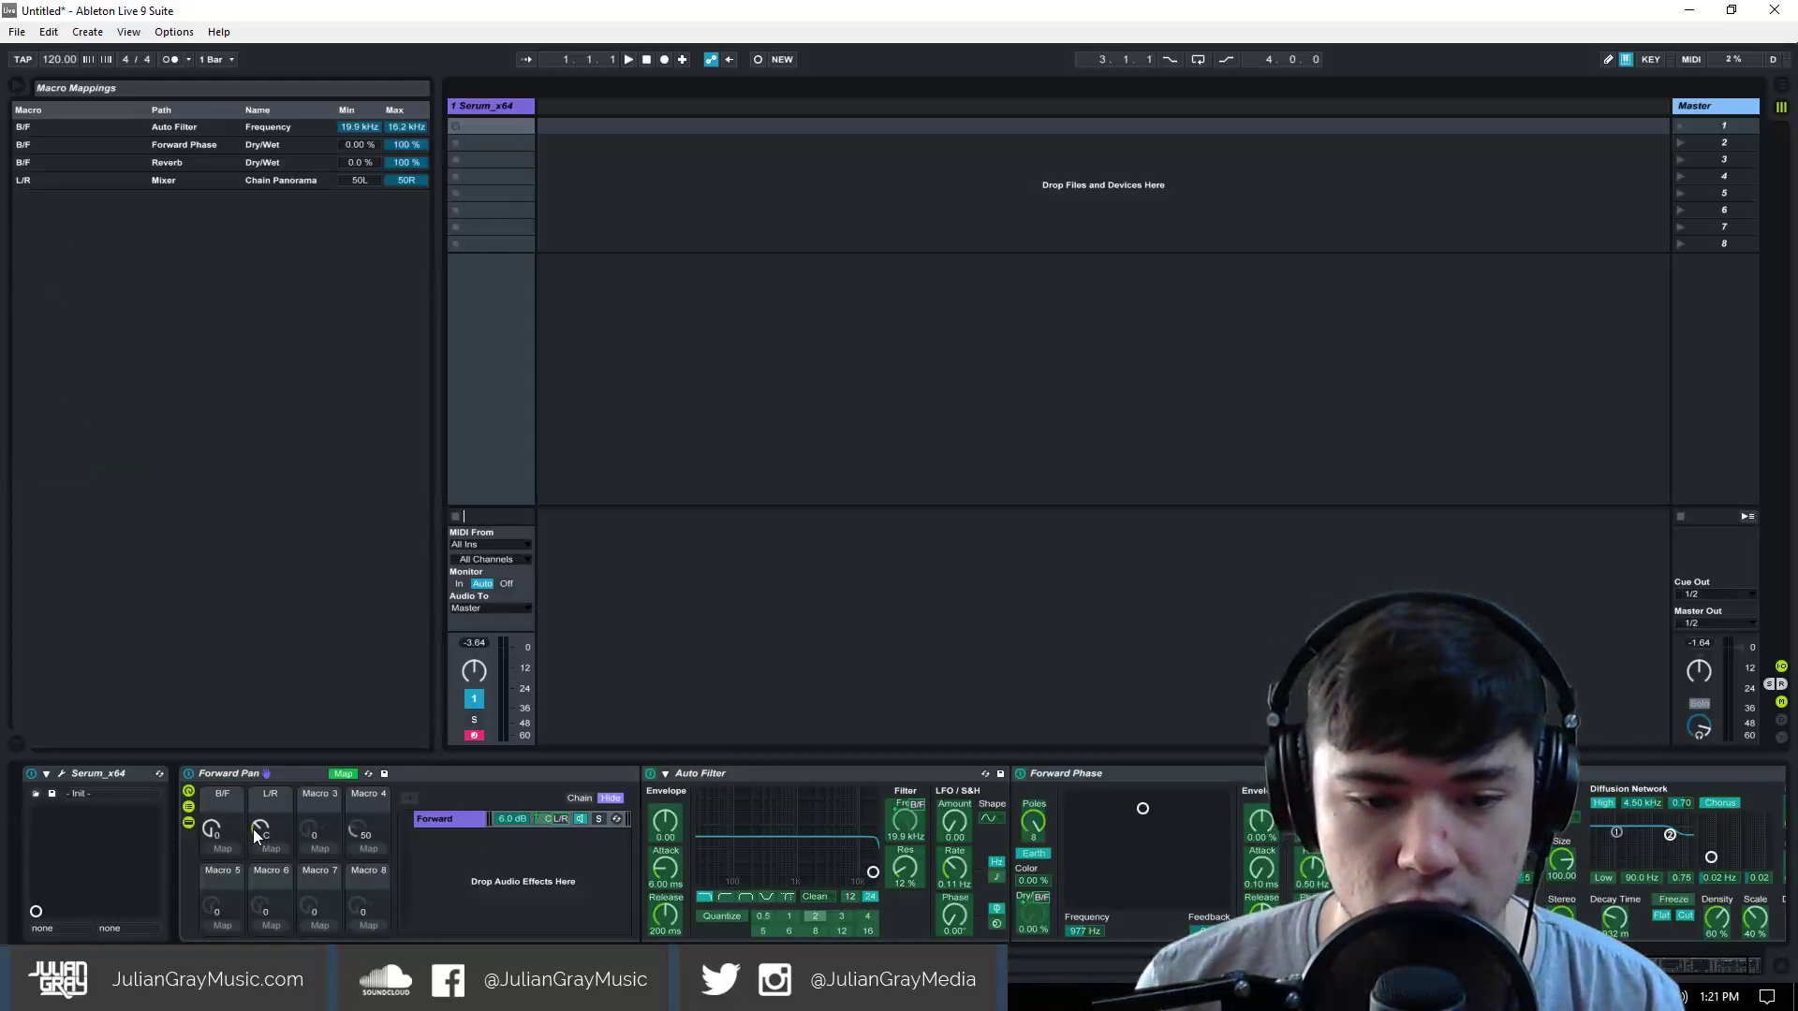
{"action": "left_click", "coordinate": [41, 127]}
{"action": "left_click", "coordinate": [41, 145]}
{"action": "left_click", "coordinate": [41, 162]}
{"action": "left_click", "coordinate": [38, 127]}
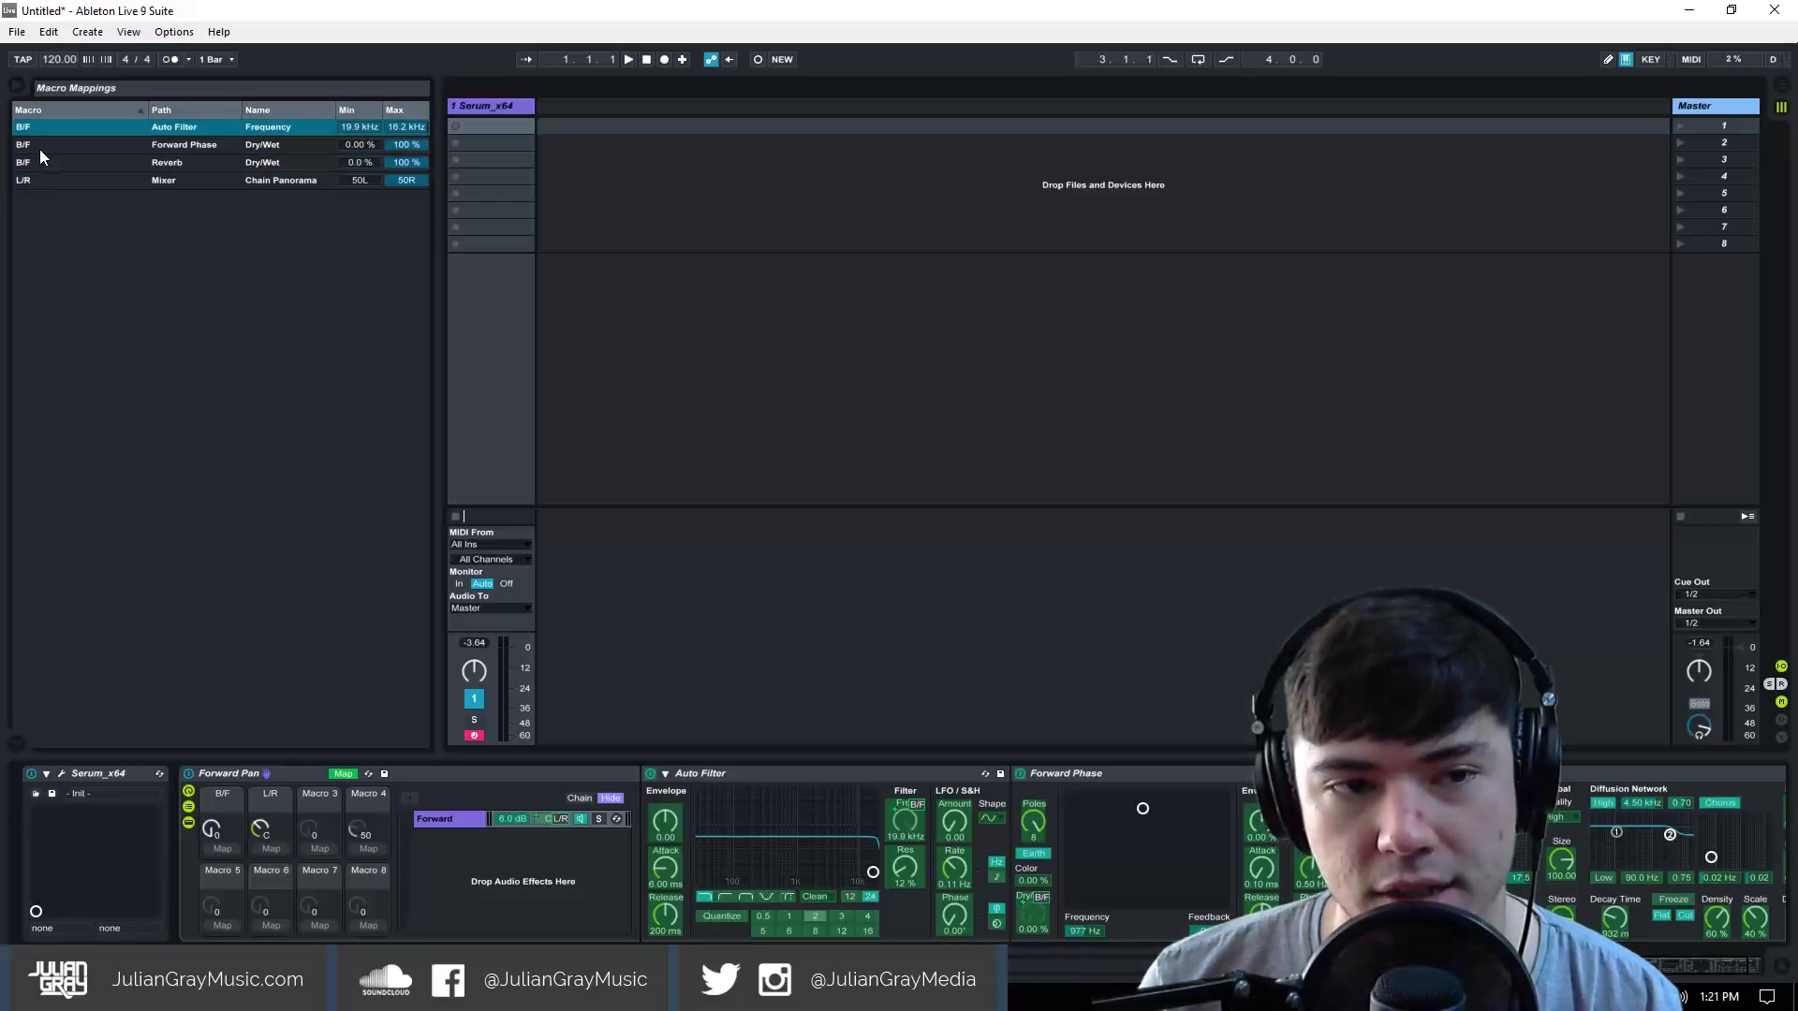
{"action": "left_click", "coordinate": [40, 146]}
{"action": "left_click", "coordinate": [58, 180]}
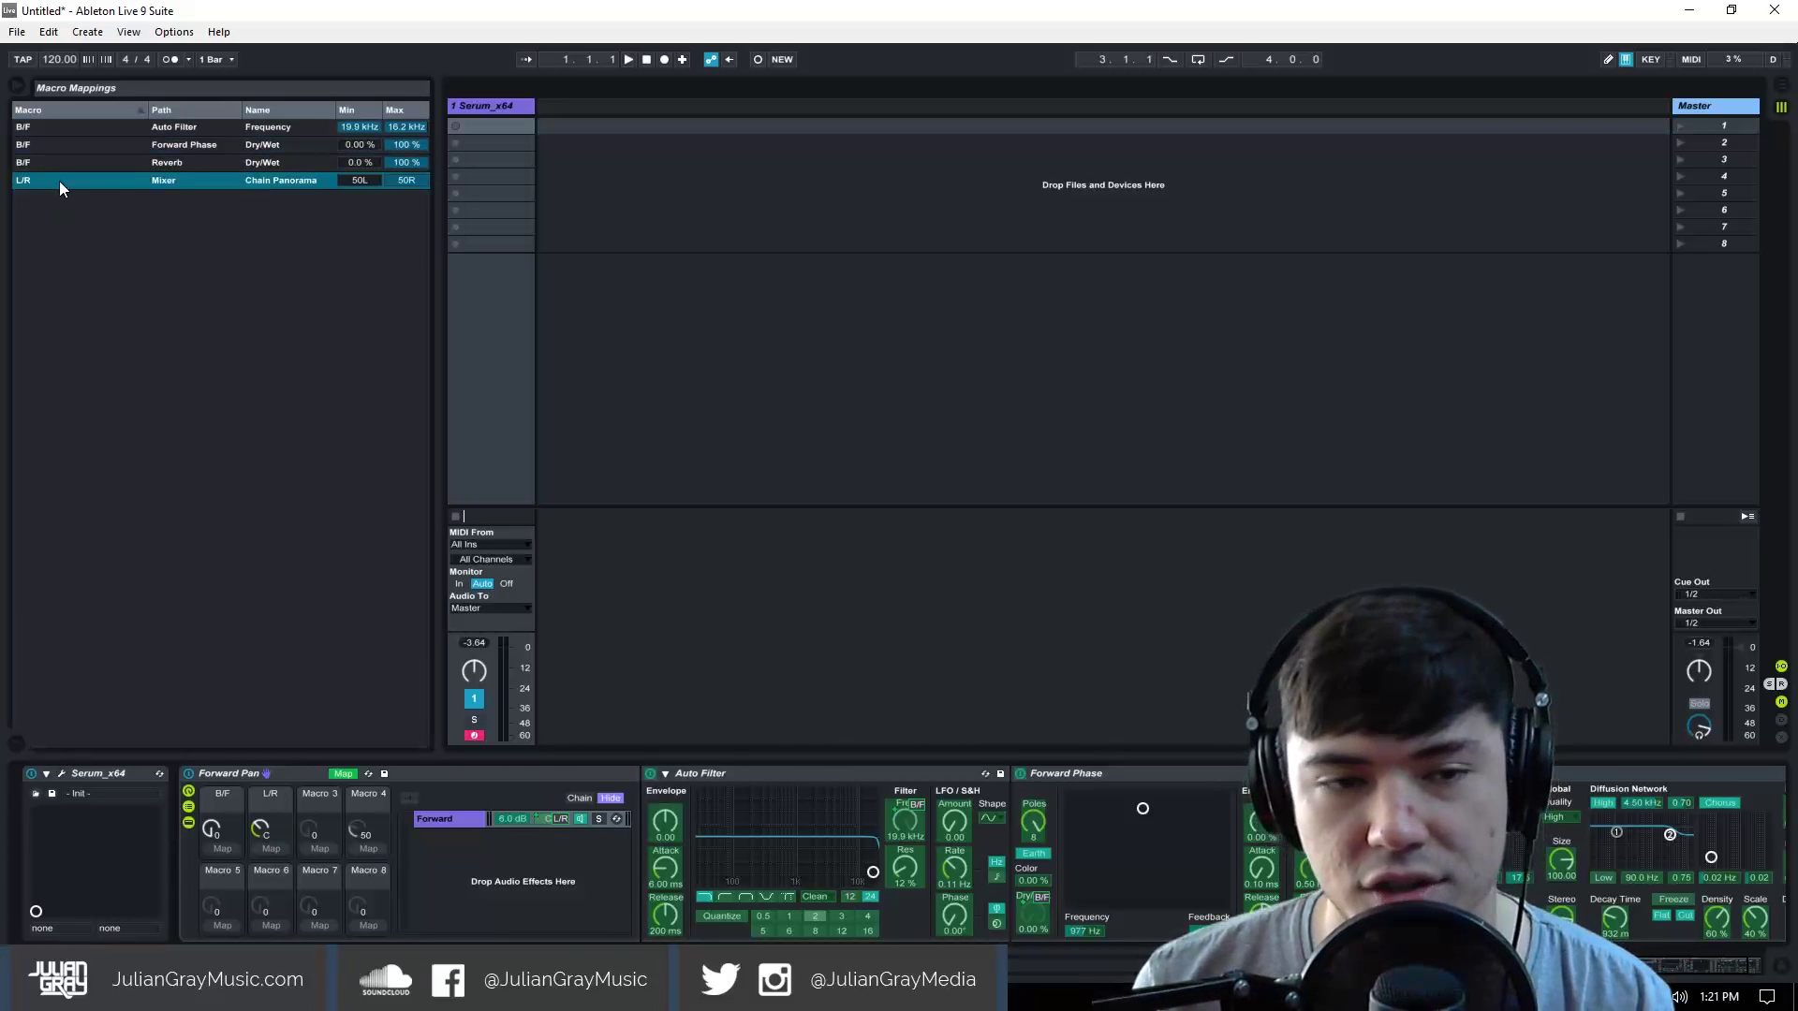
{"action": "left_click", "coordinate": [92, 126]}
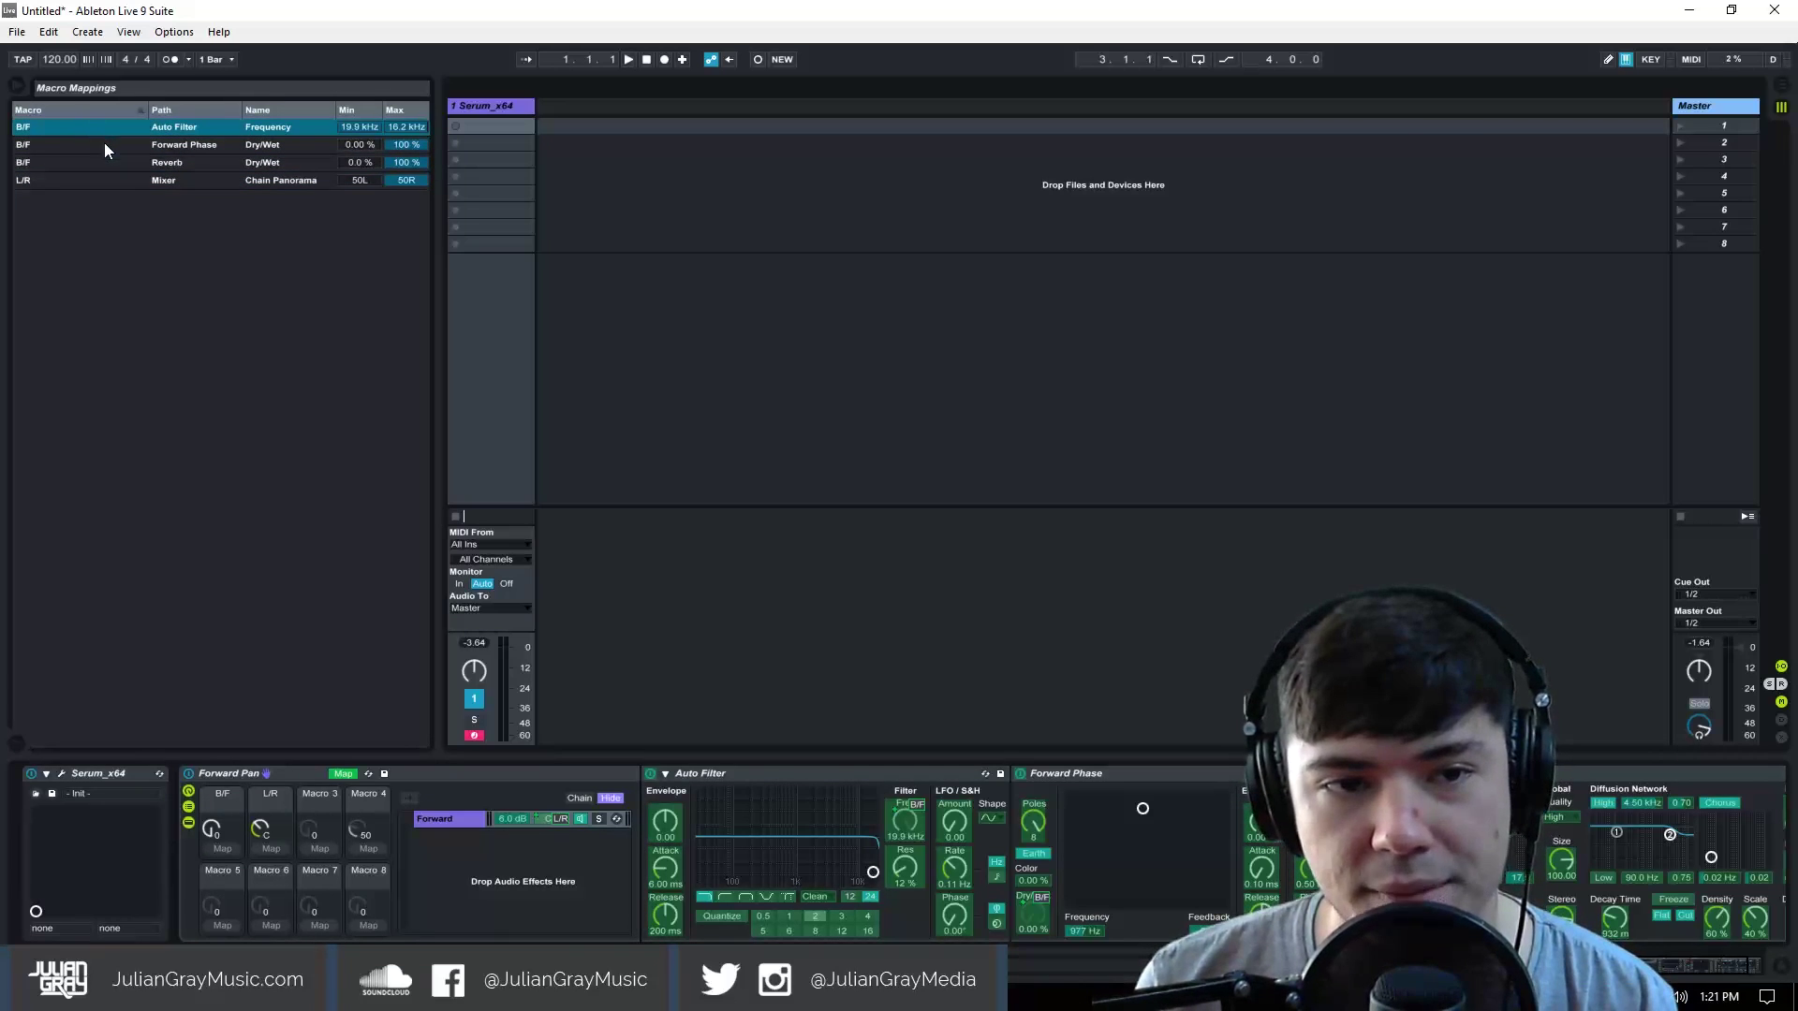
{"action": "left_click", "coordinate": [104, 144]}
{"action": "left_click", "coordinate": [107, 129]}
{"action": "left_click", "coordinate": [107, 145]}
{"action": "left_click", "coordinate": [109, 160]}
{"action": "left_click", "coordinate": [109, 143]}
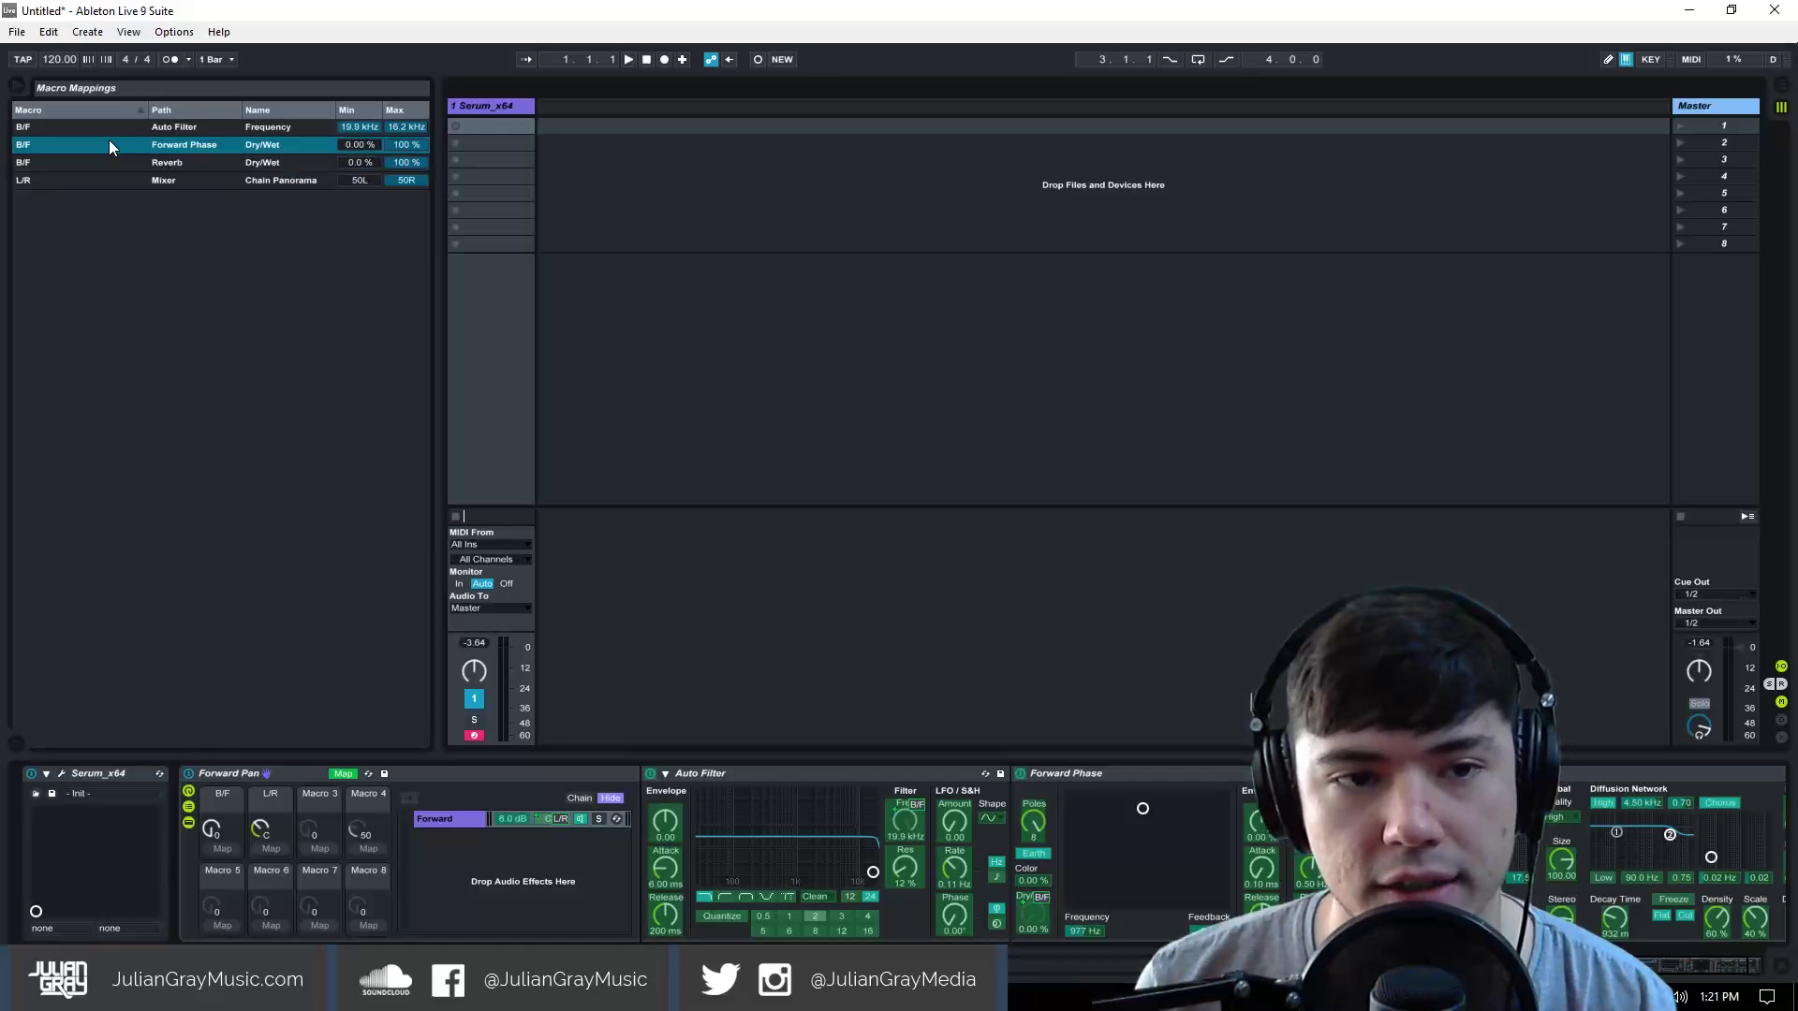
{"action": "left_click", "coordinate": [111, 128]}
{"action": "left_click", "coordinate": [114, 148]}
{"action": "left_click", "coordinate": [114, 131]}
{"action": "left_click", "coordinate": [117, 147]}
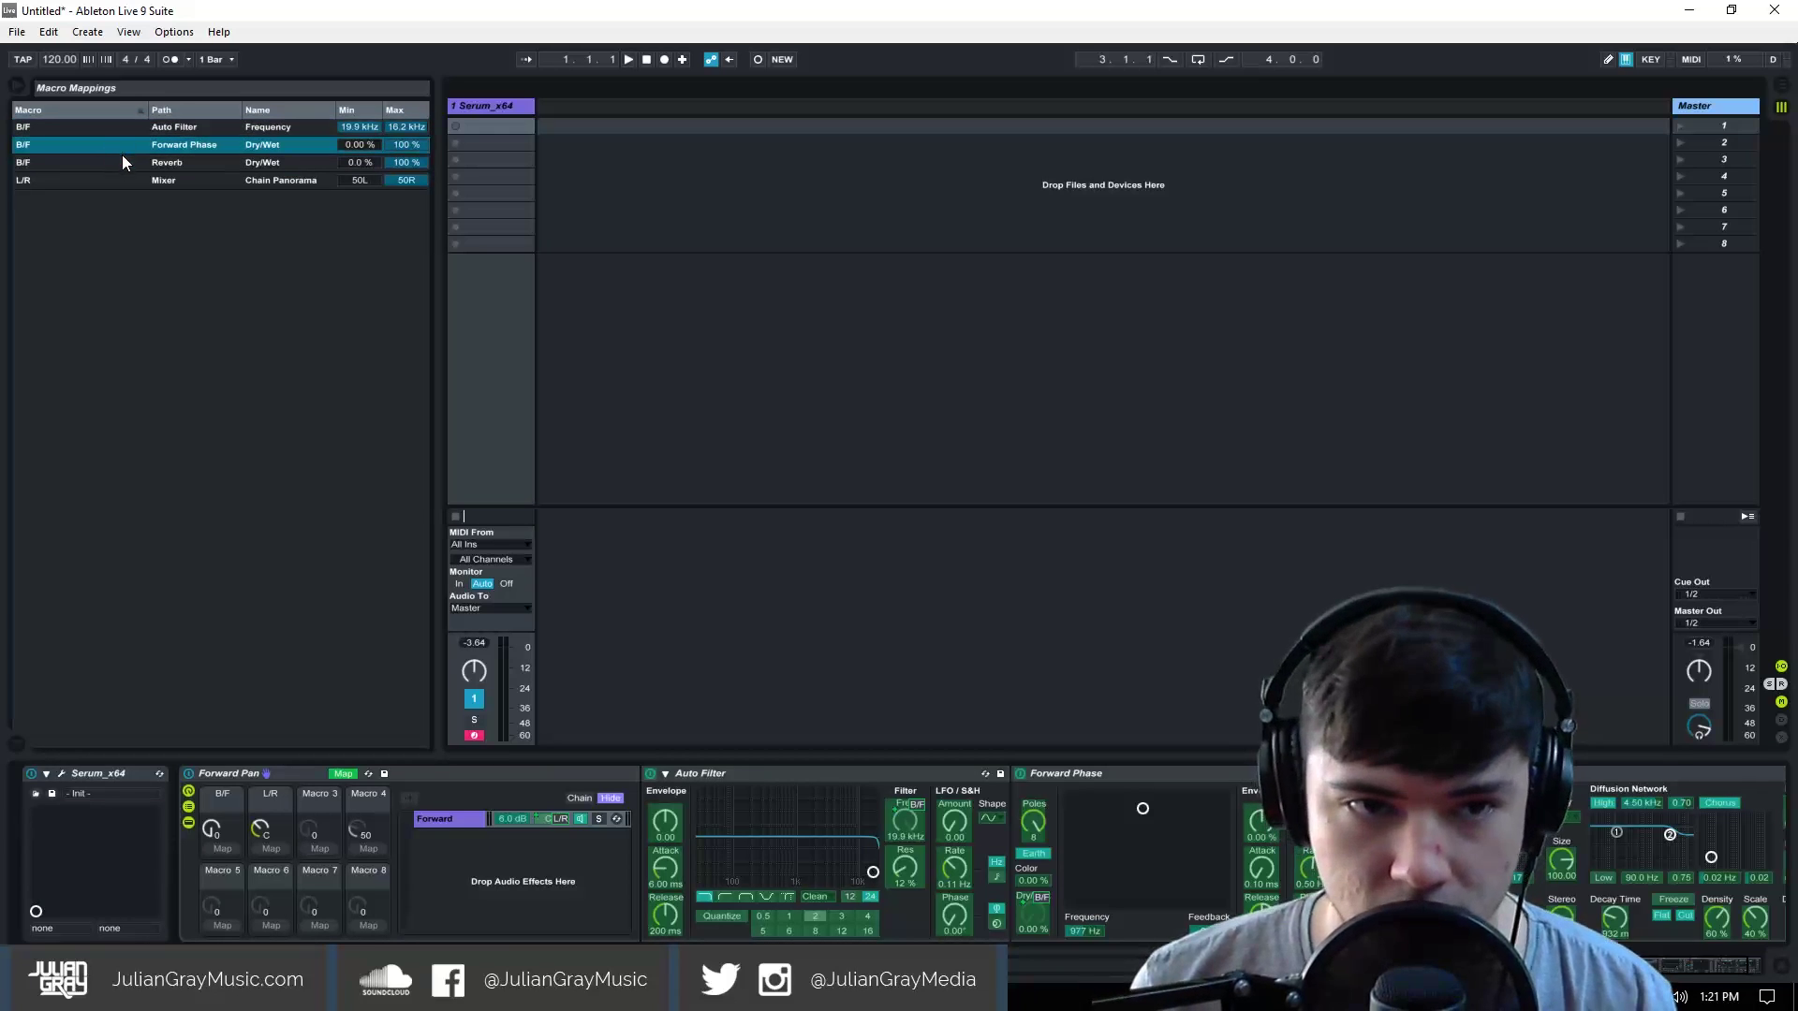
{"action": "left_click", "coordinate": [121, 159]}
{"action": "left_click", "coordinate": [122, 144]}
{"action": "left_click", "coordinate": [125, 131]}
{"action": "left_click", "coordinate": [749, 774]}
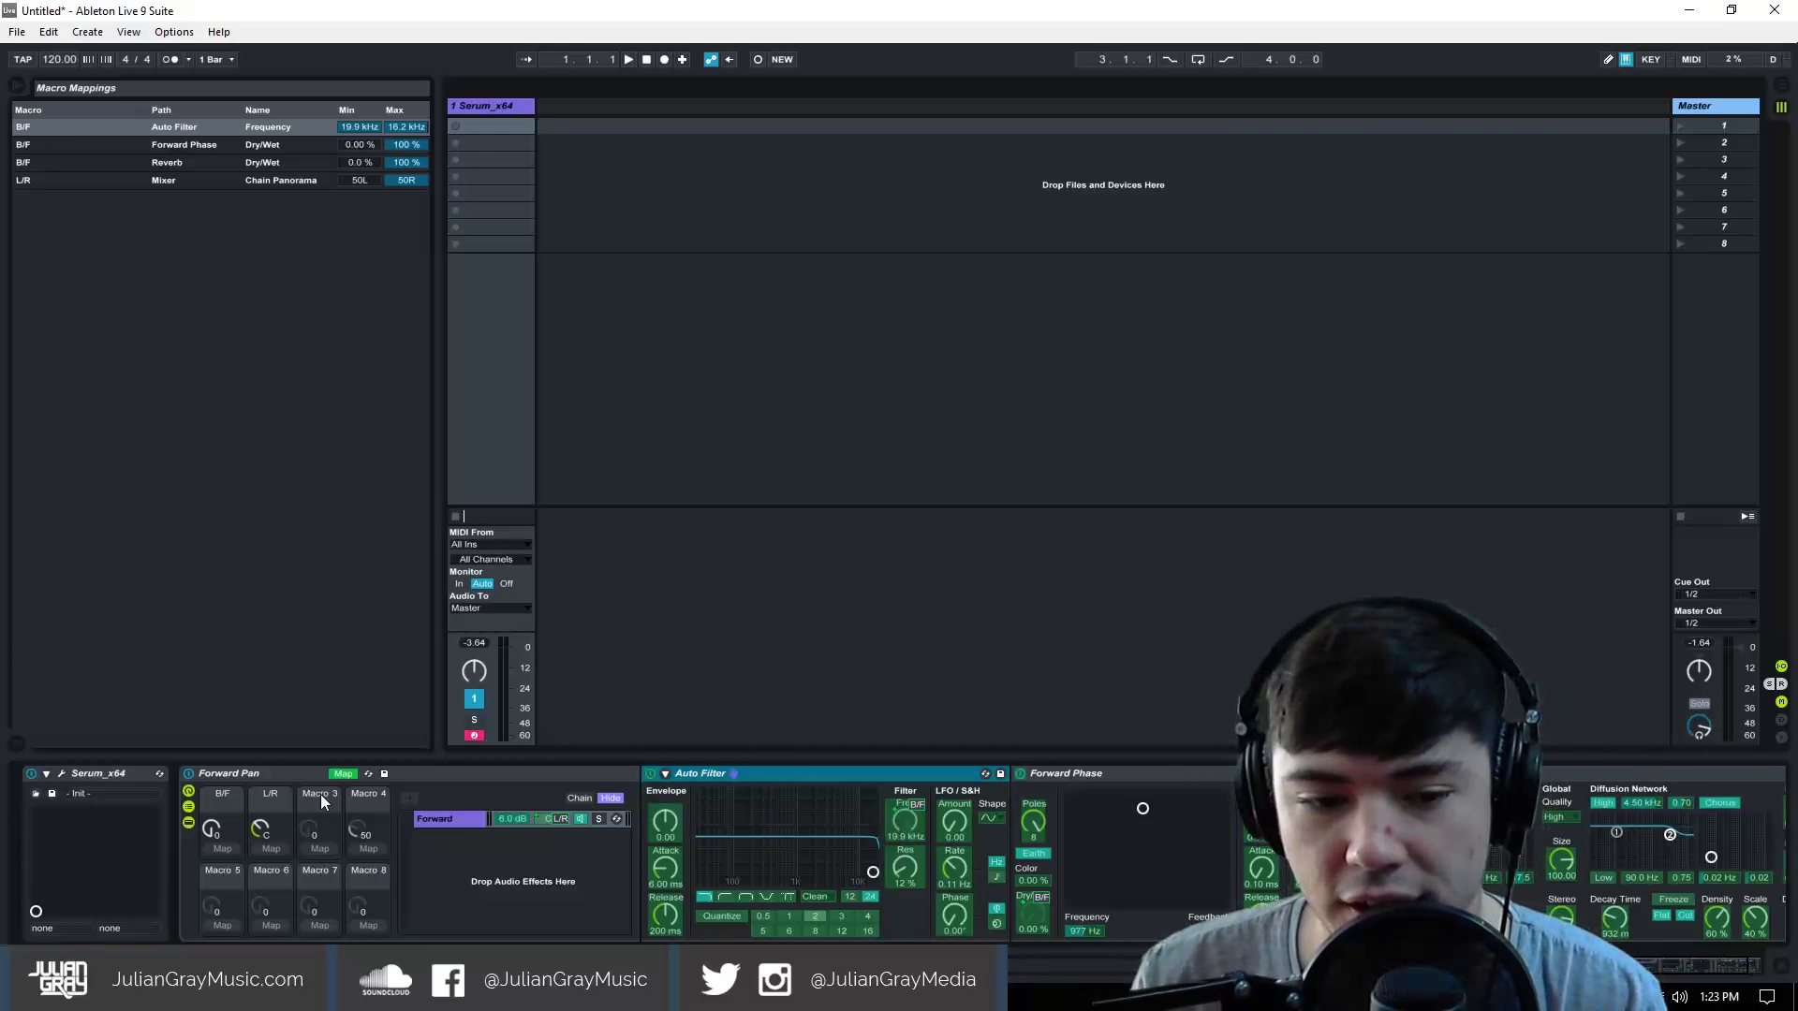
Step: Set the B/F macro to 127, exit MIDI Map mode with Ctrl+M, and select Auto Filter
{"action": "left_click", "coordinate": [210, 832]}
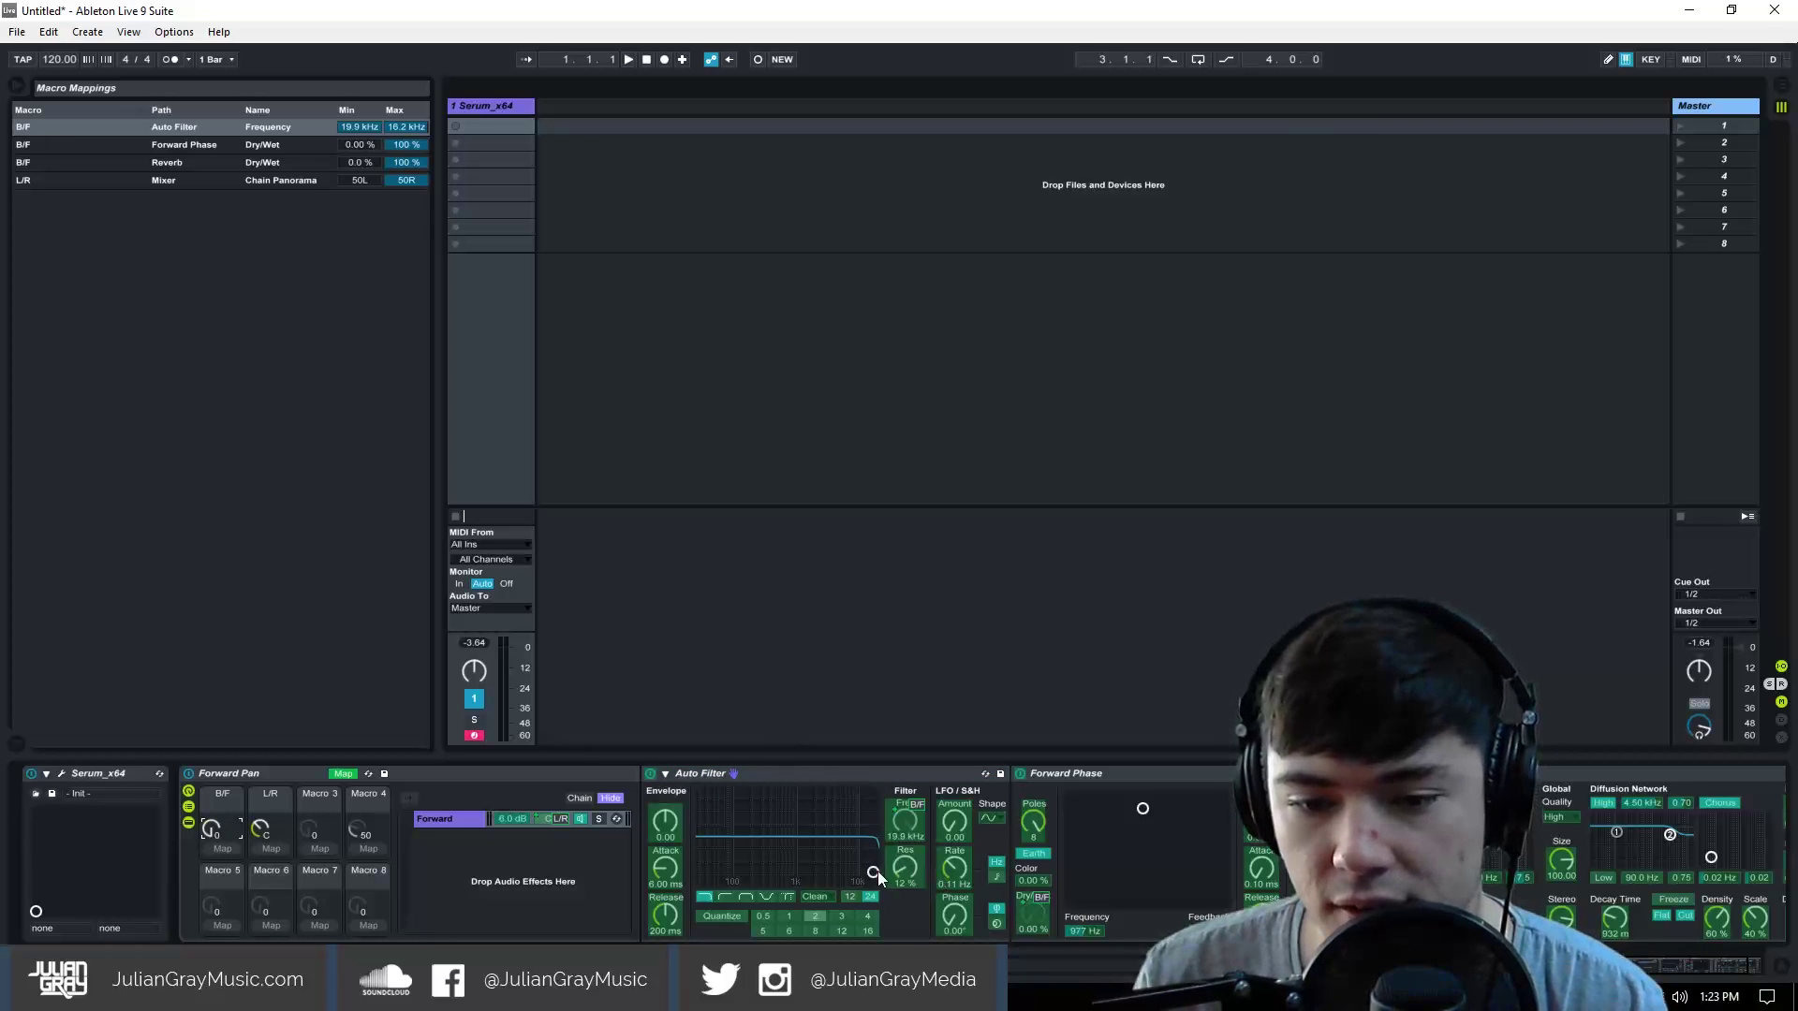
{"action": "key", "text": "ctrl+m"}
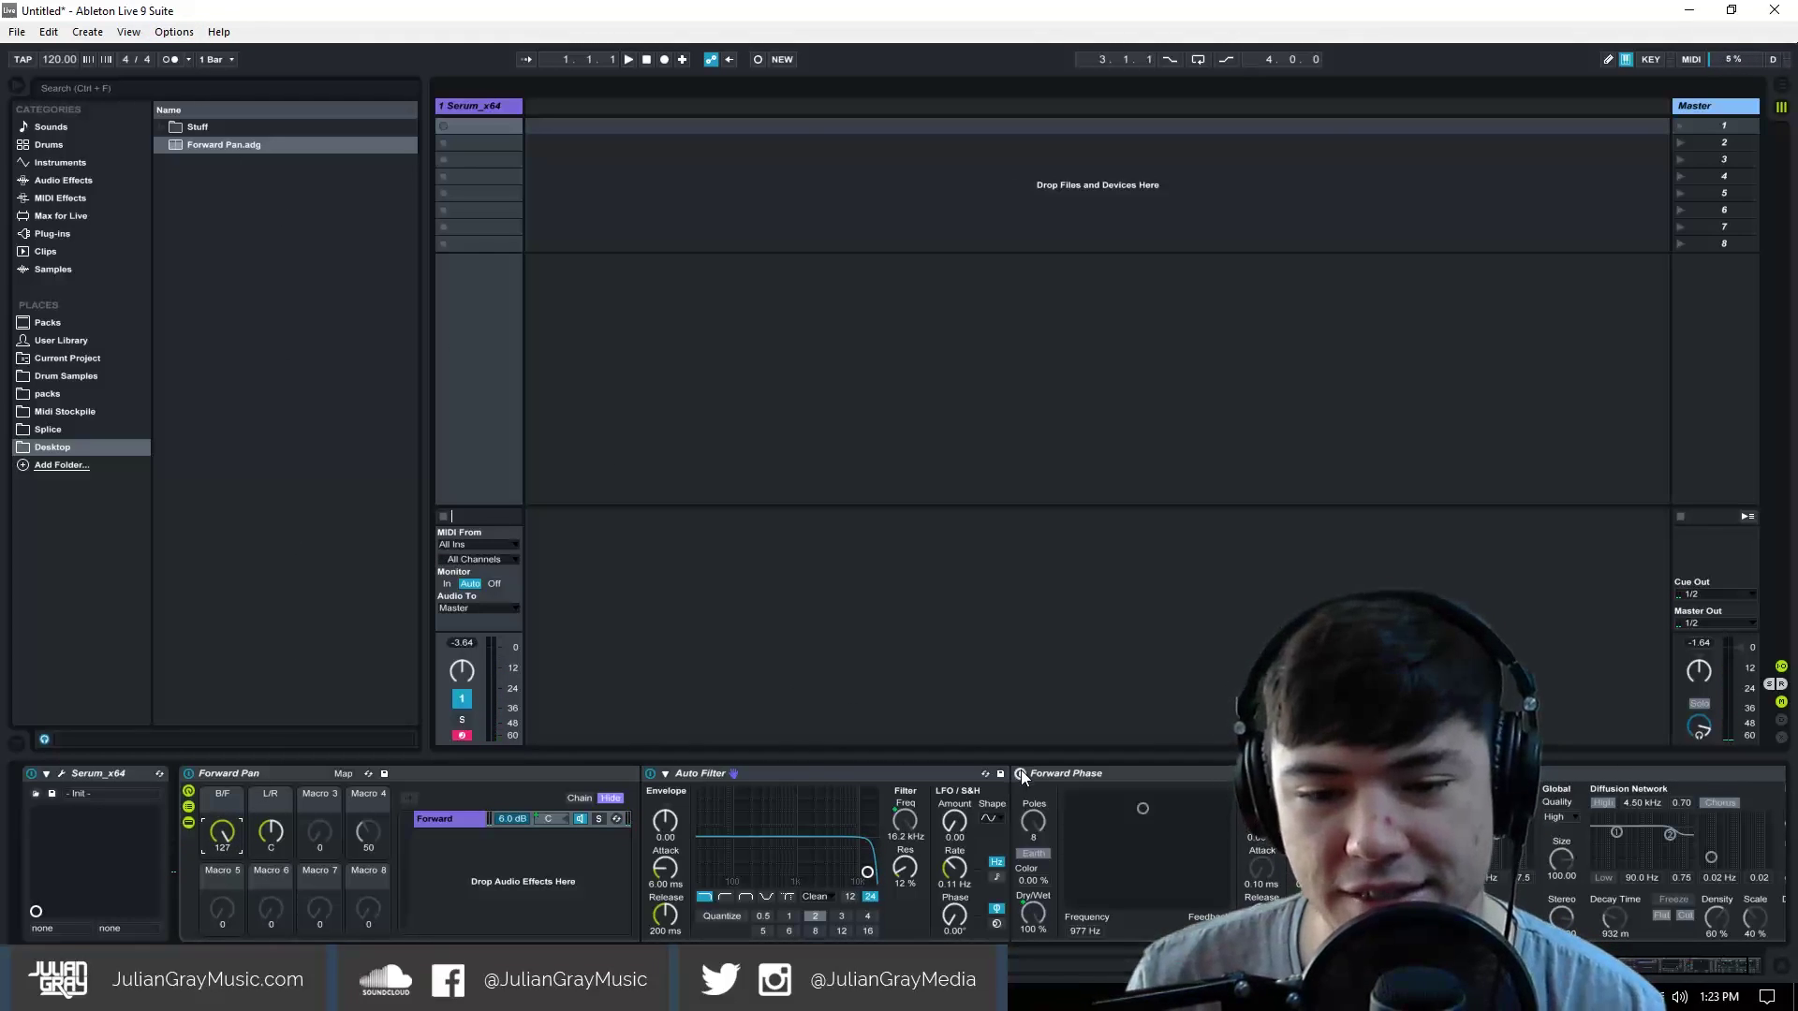
{"action": "left_click", "coordinate": [681, 773]}
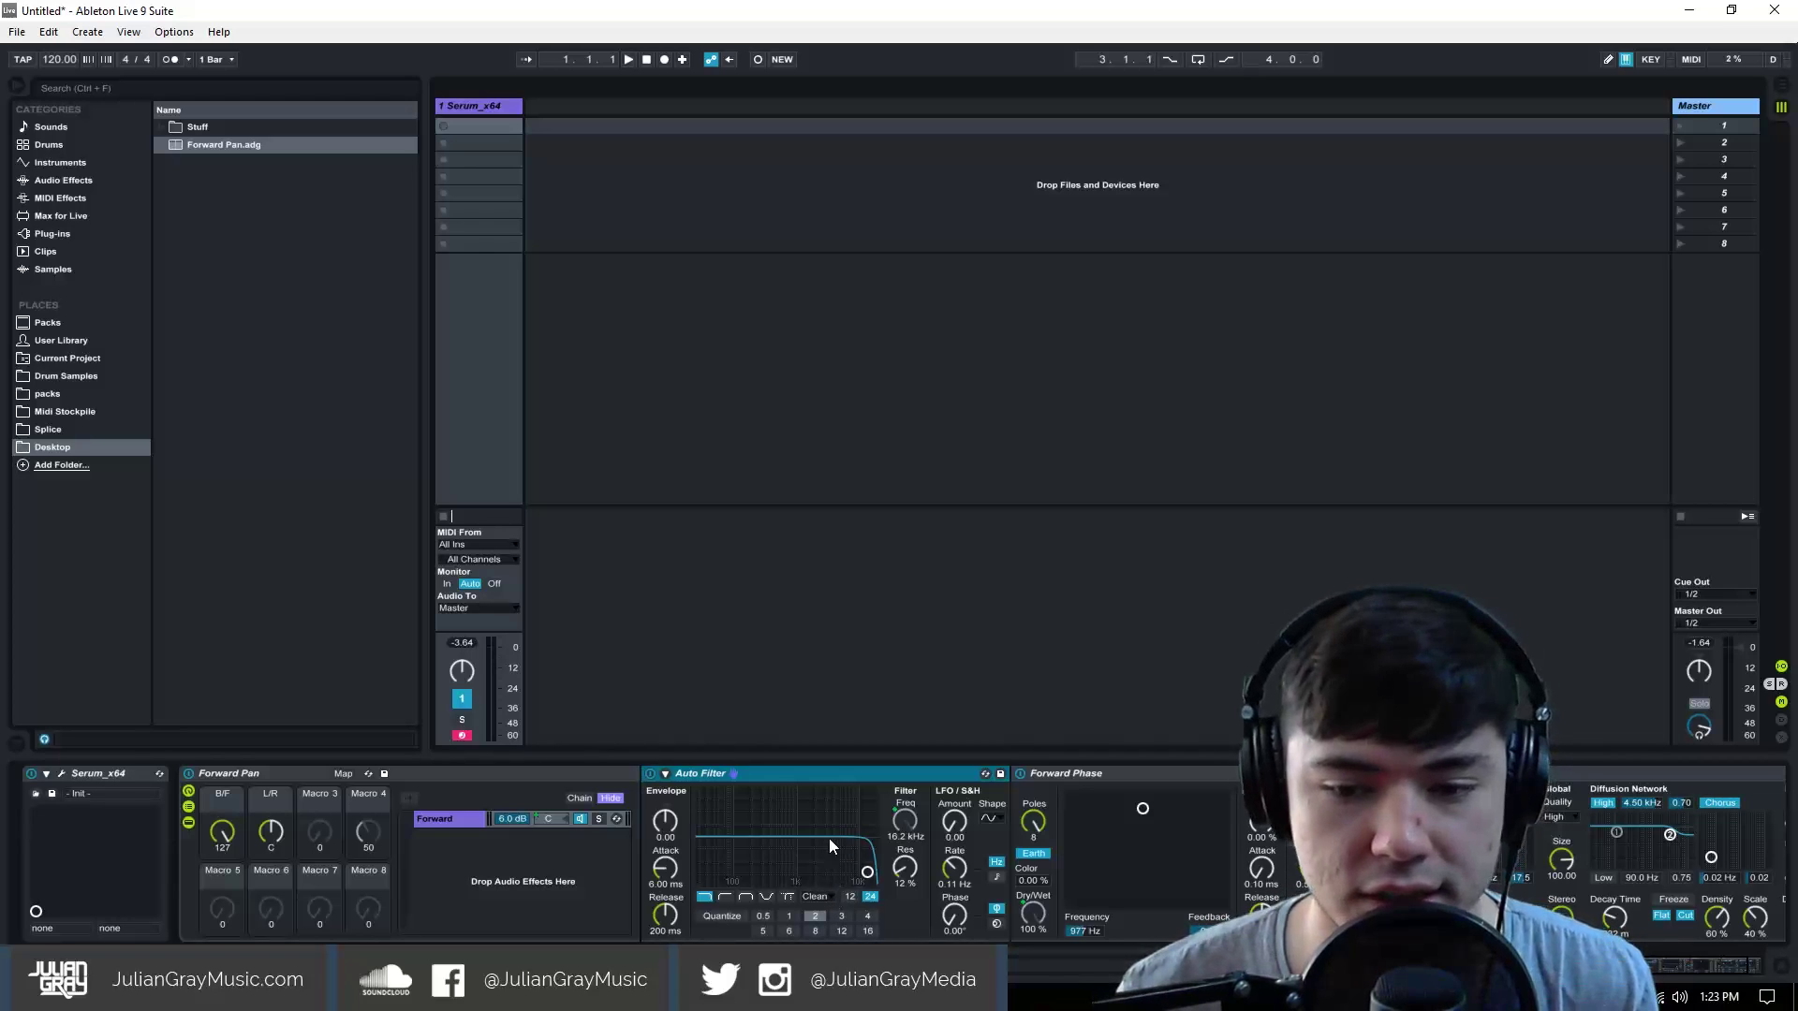
{"action": "left_click", "coordinate": [344, 773]}
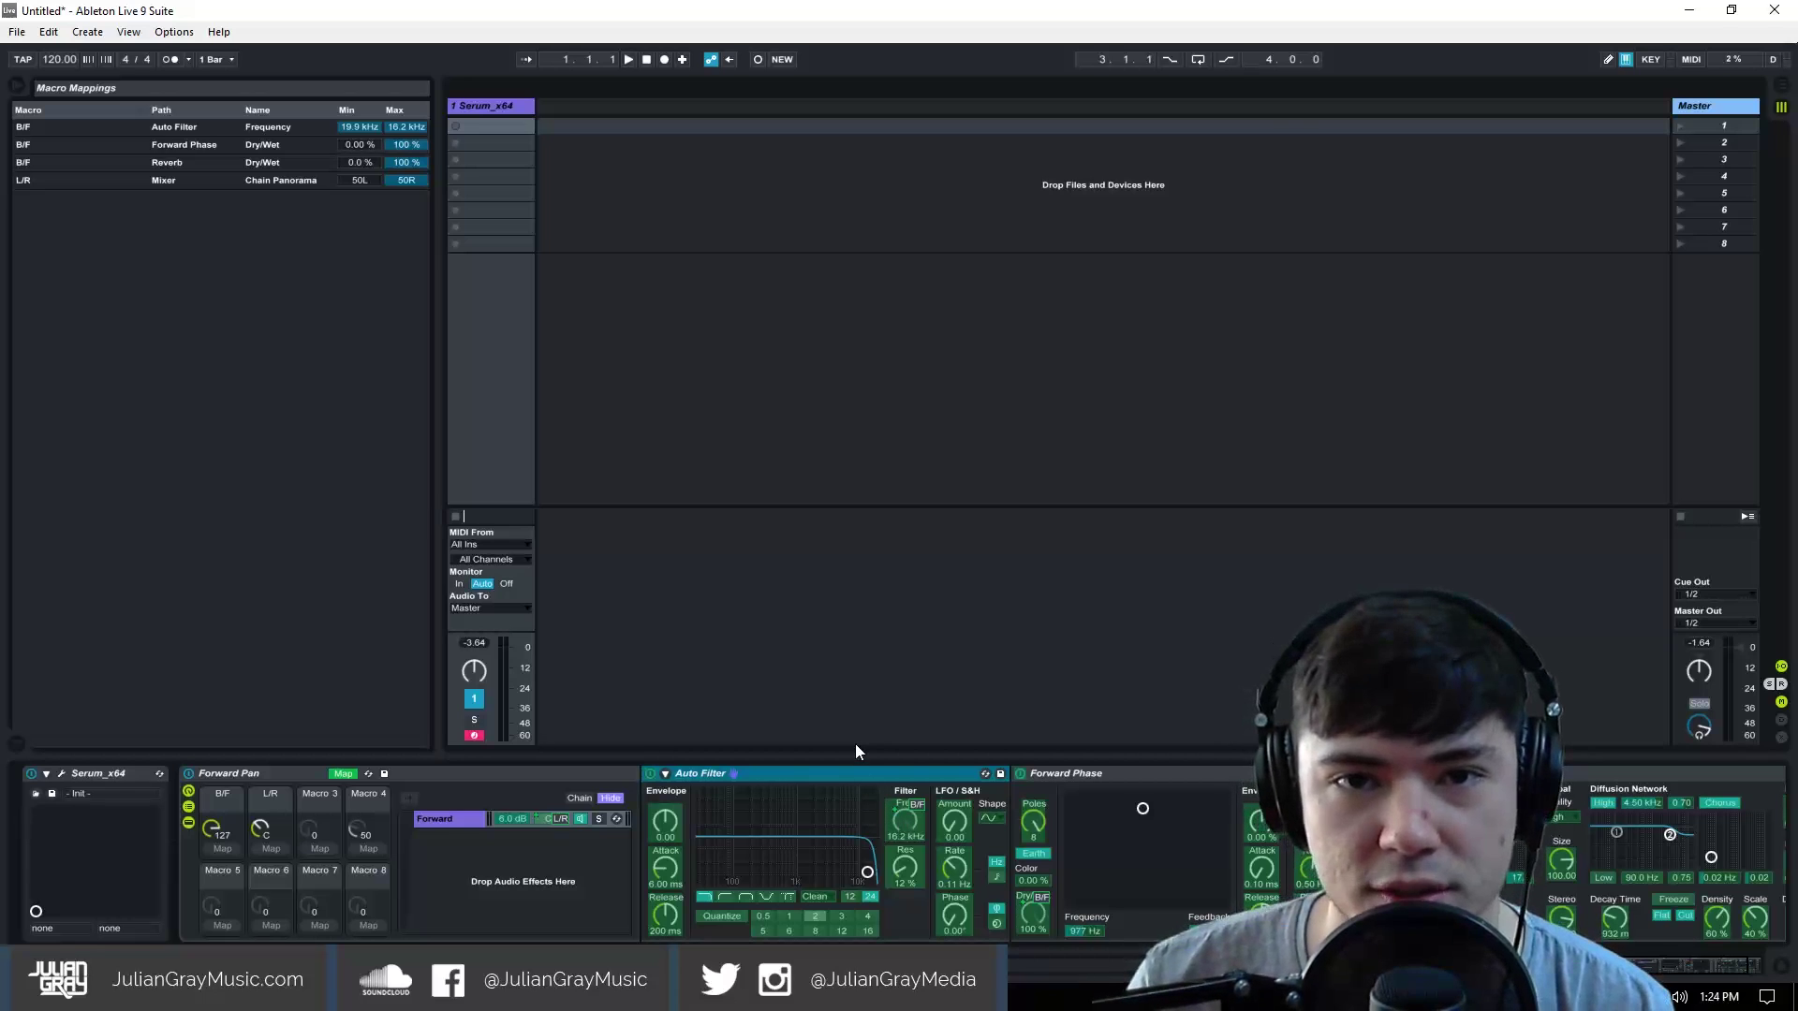
{"action": "left_click", "coordinate": [1086, 773]}
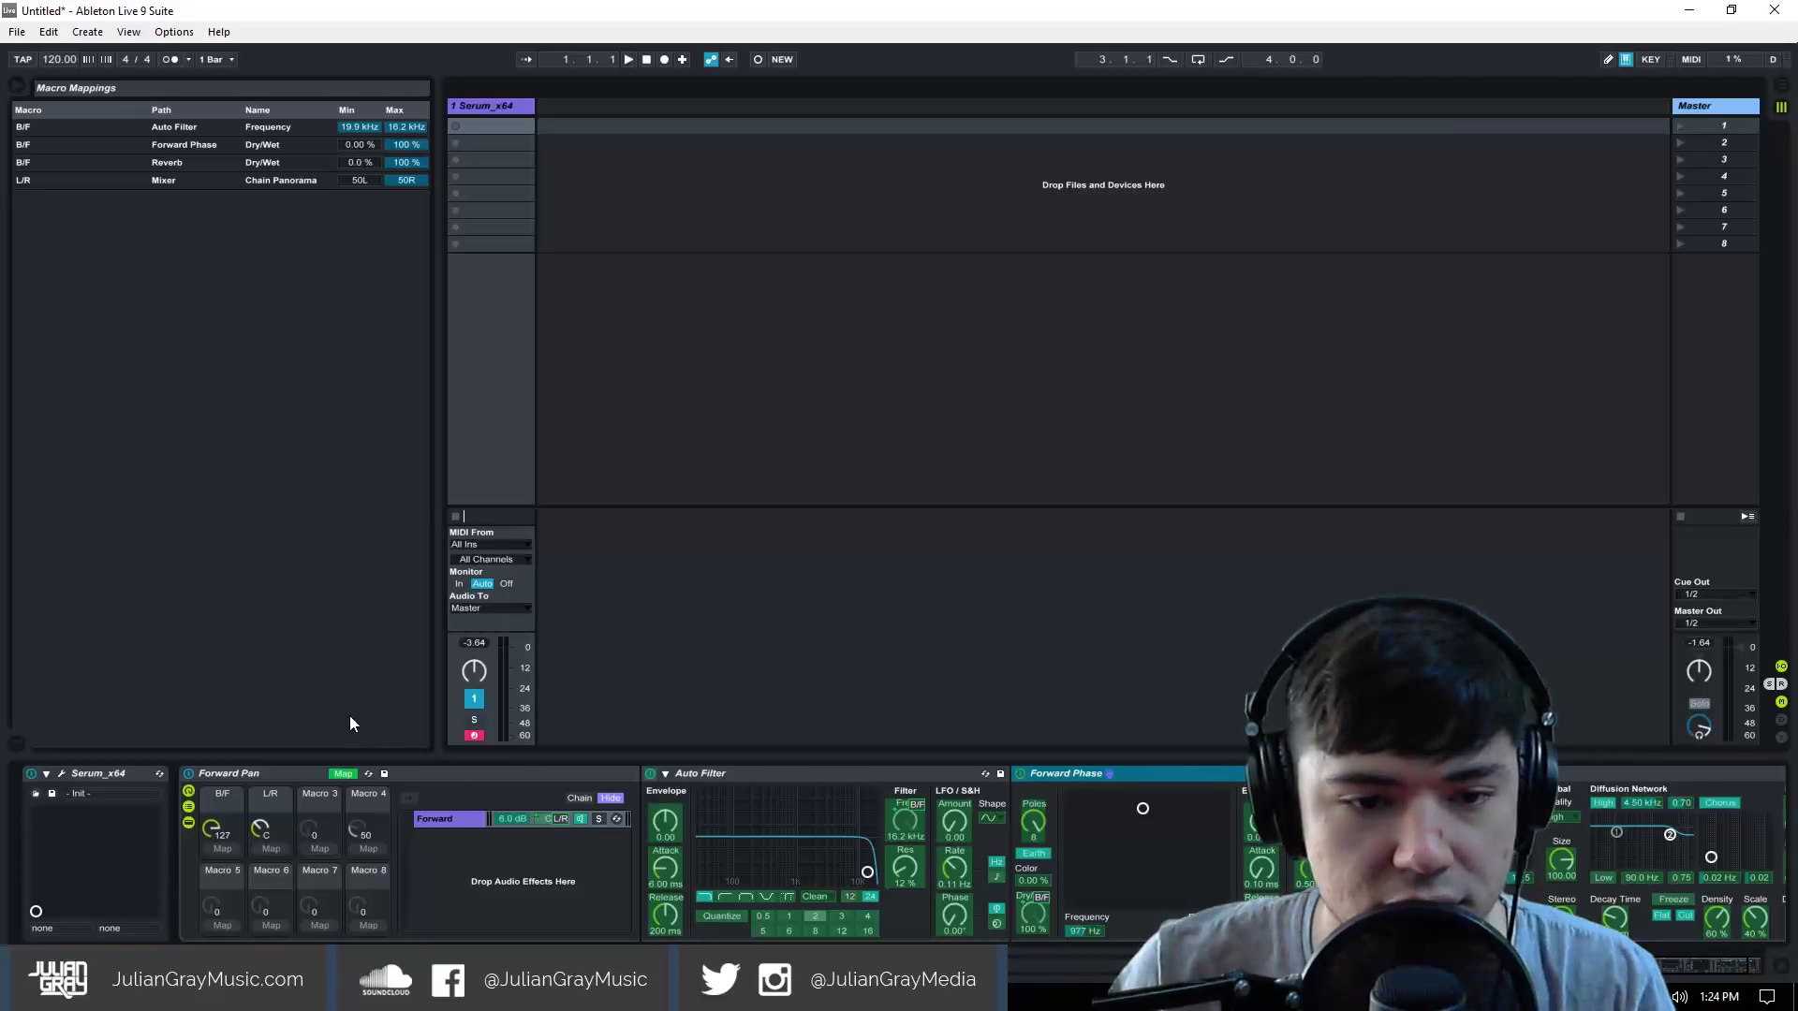
Step: Bypass Auto Filter and lower the B/F macro to 0, leaving Forward Phase at 0% wet
{"action": "left_click", "coordinate": [343, 774]}
{"action": "left_click", "coordinate": [650, 774]}
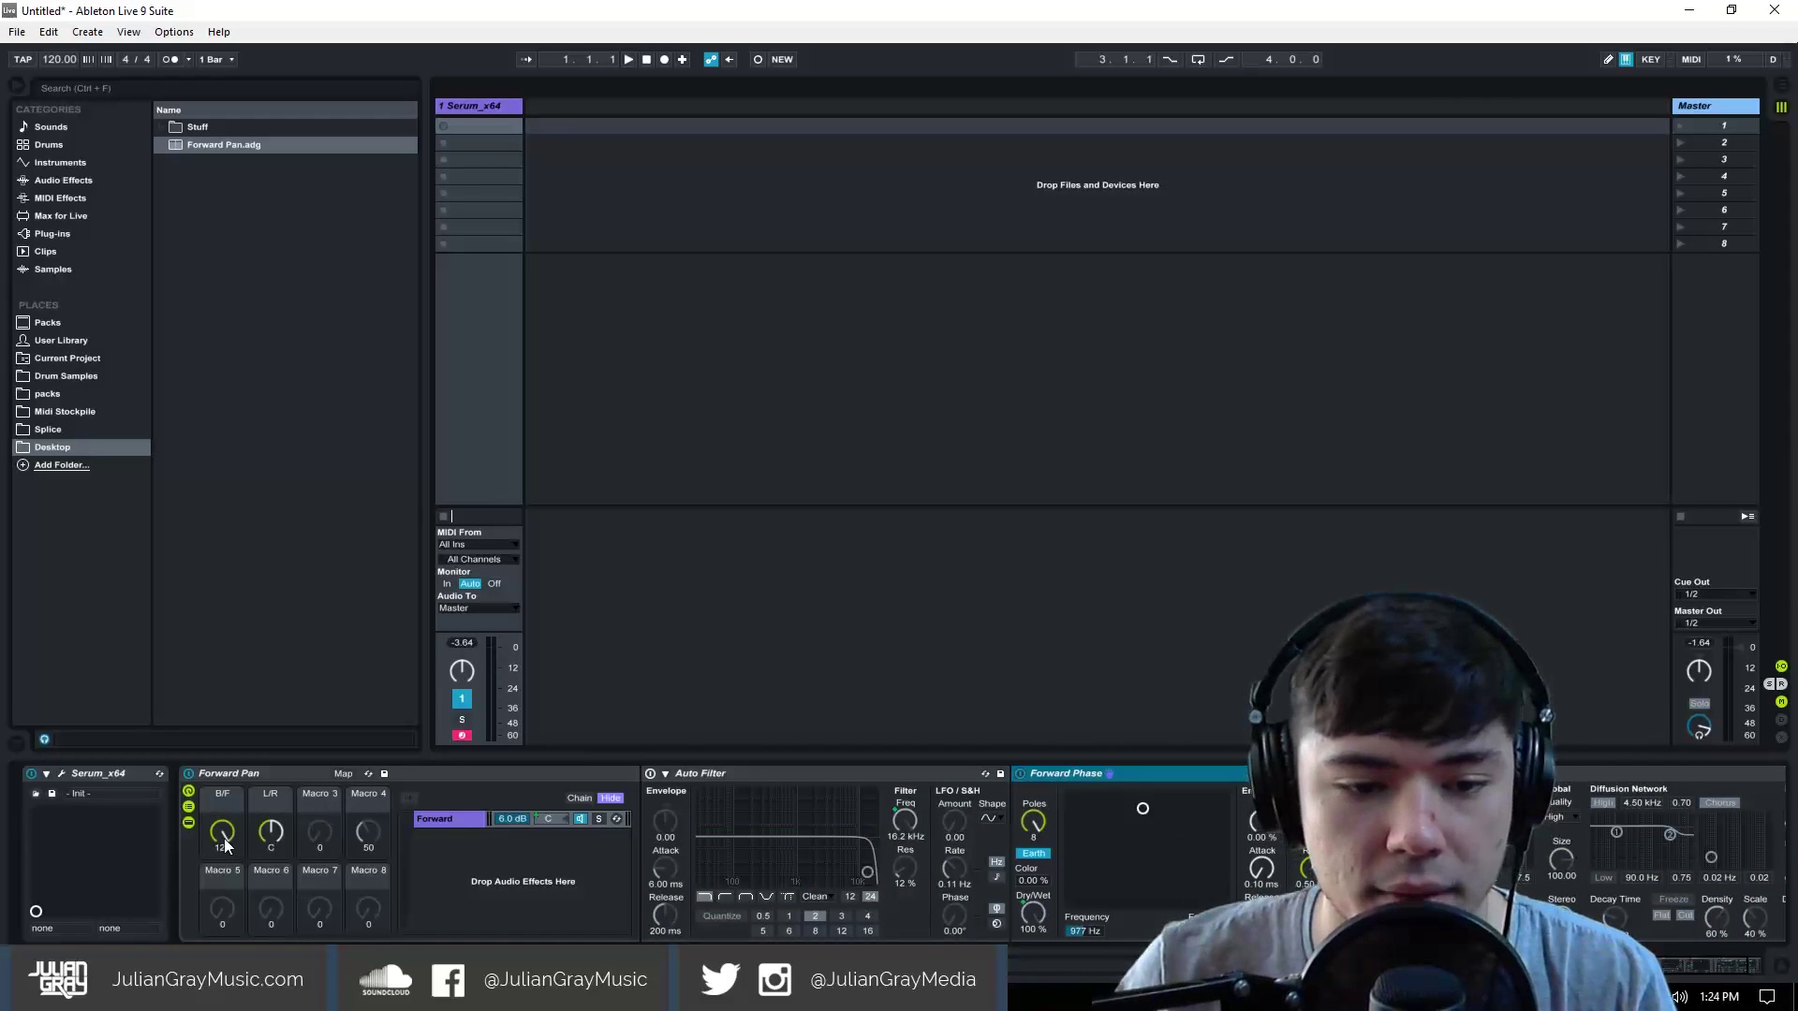
{"action": "mouse_move", "coordinate": [223, 833]}
{"action": "left_mouse_down"}
{"action": "mouse_move", "coordinate": [222, 849]}
{"action": "mouse_move", "coordinate": [223, 824]}
{"action": "left_mouse_up"}
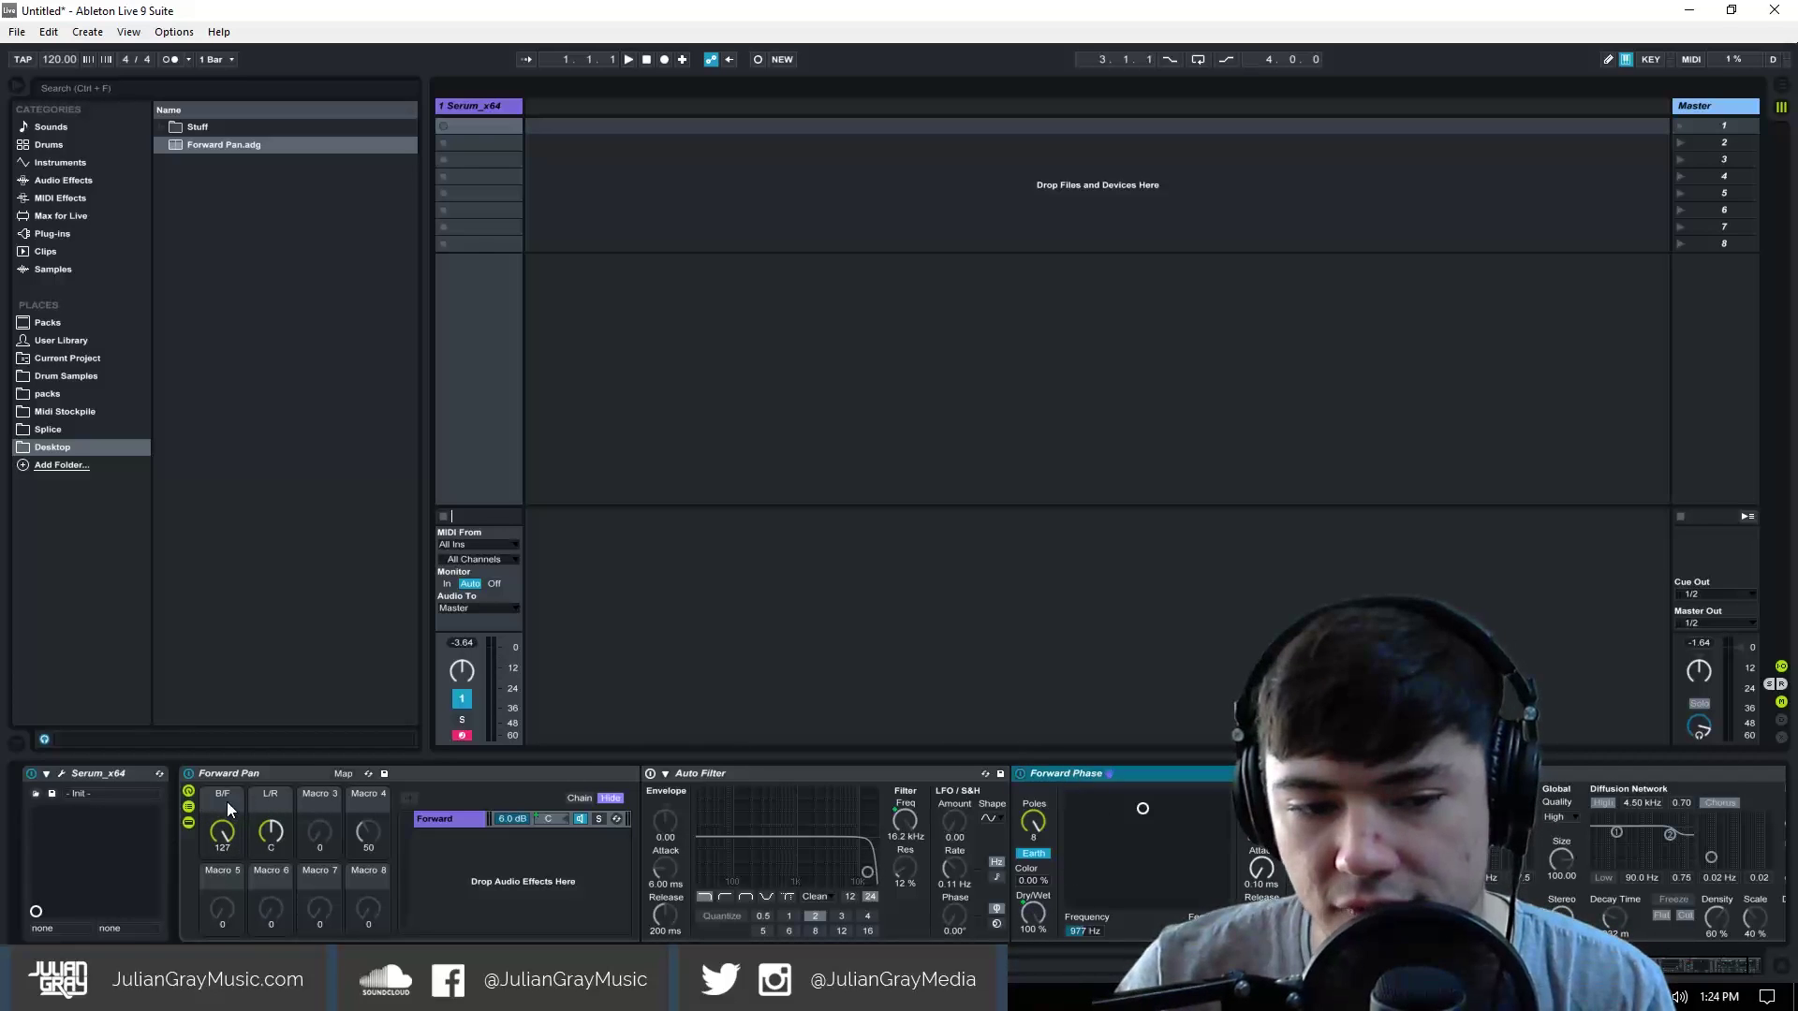
{"action": "left_click_drag", "start_coordinate": [223, 829], "coordinate": [223, 855]}
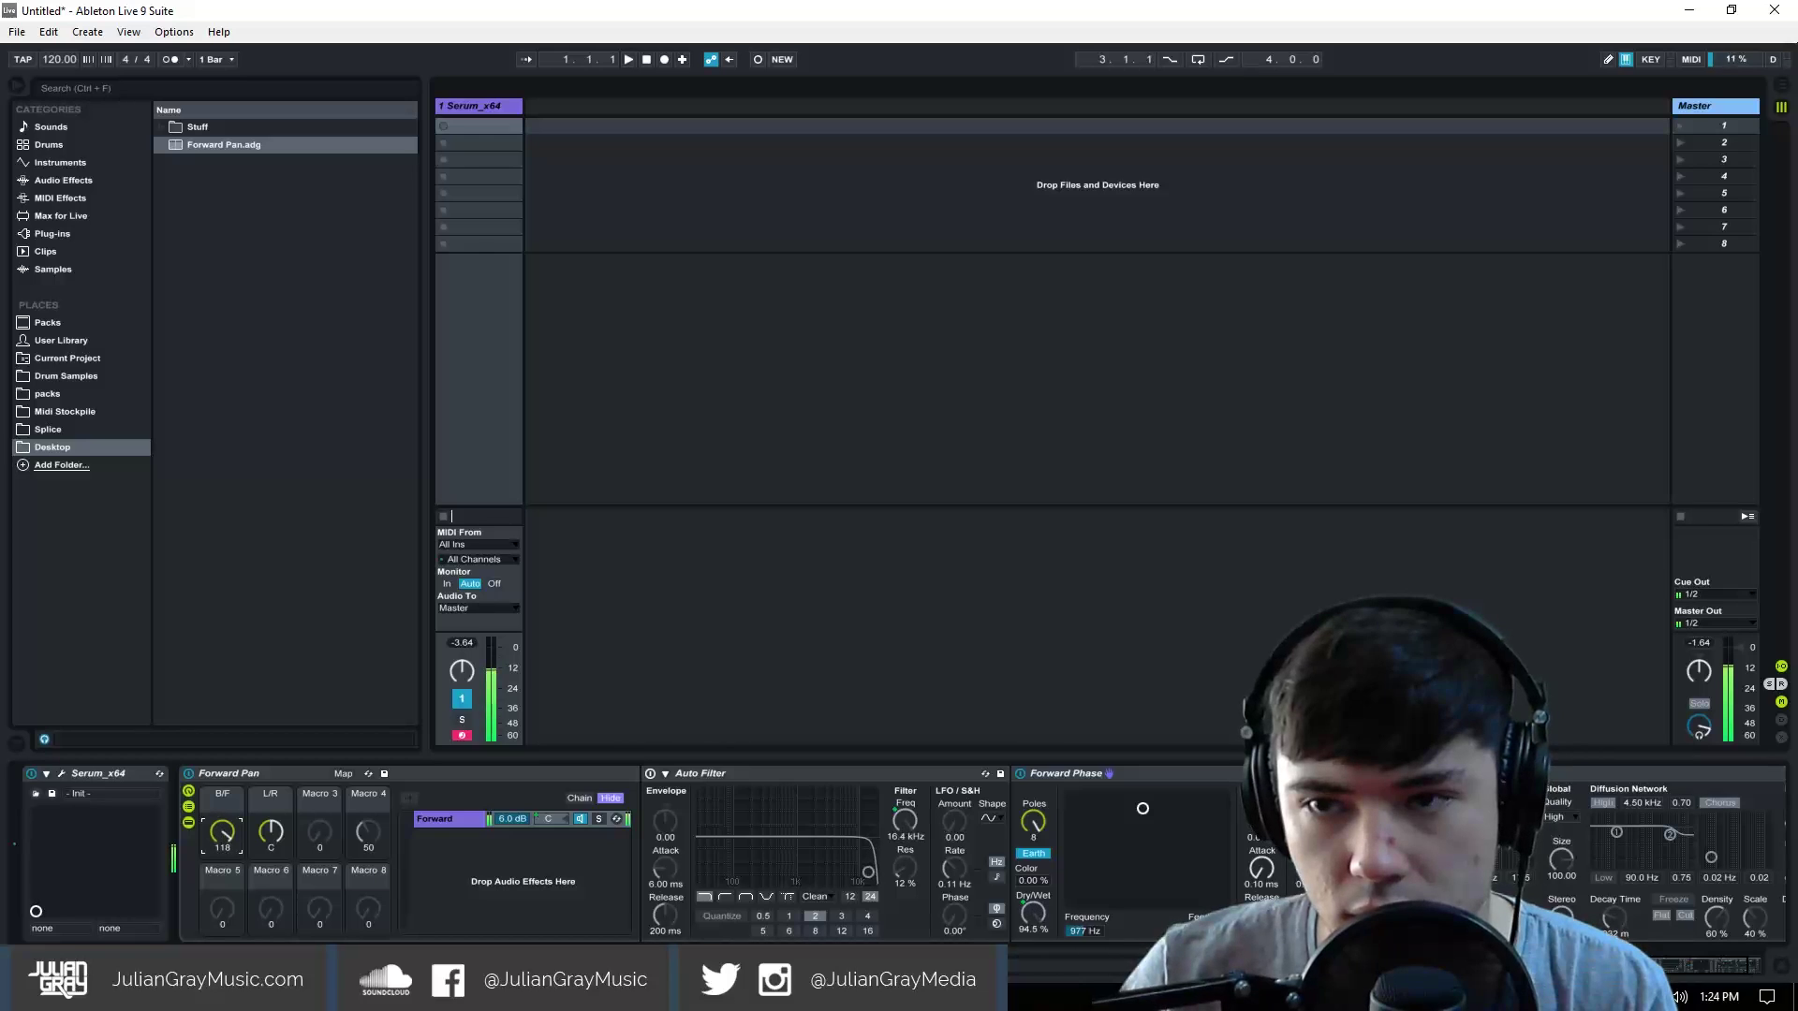
{"action": "left_click_drag", "start_coordinate": [223, 872], "coordinate": [223, 945]}
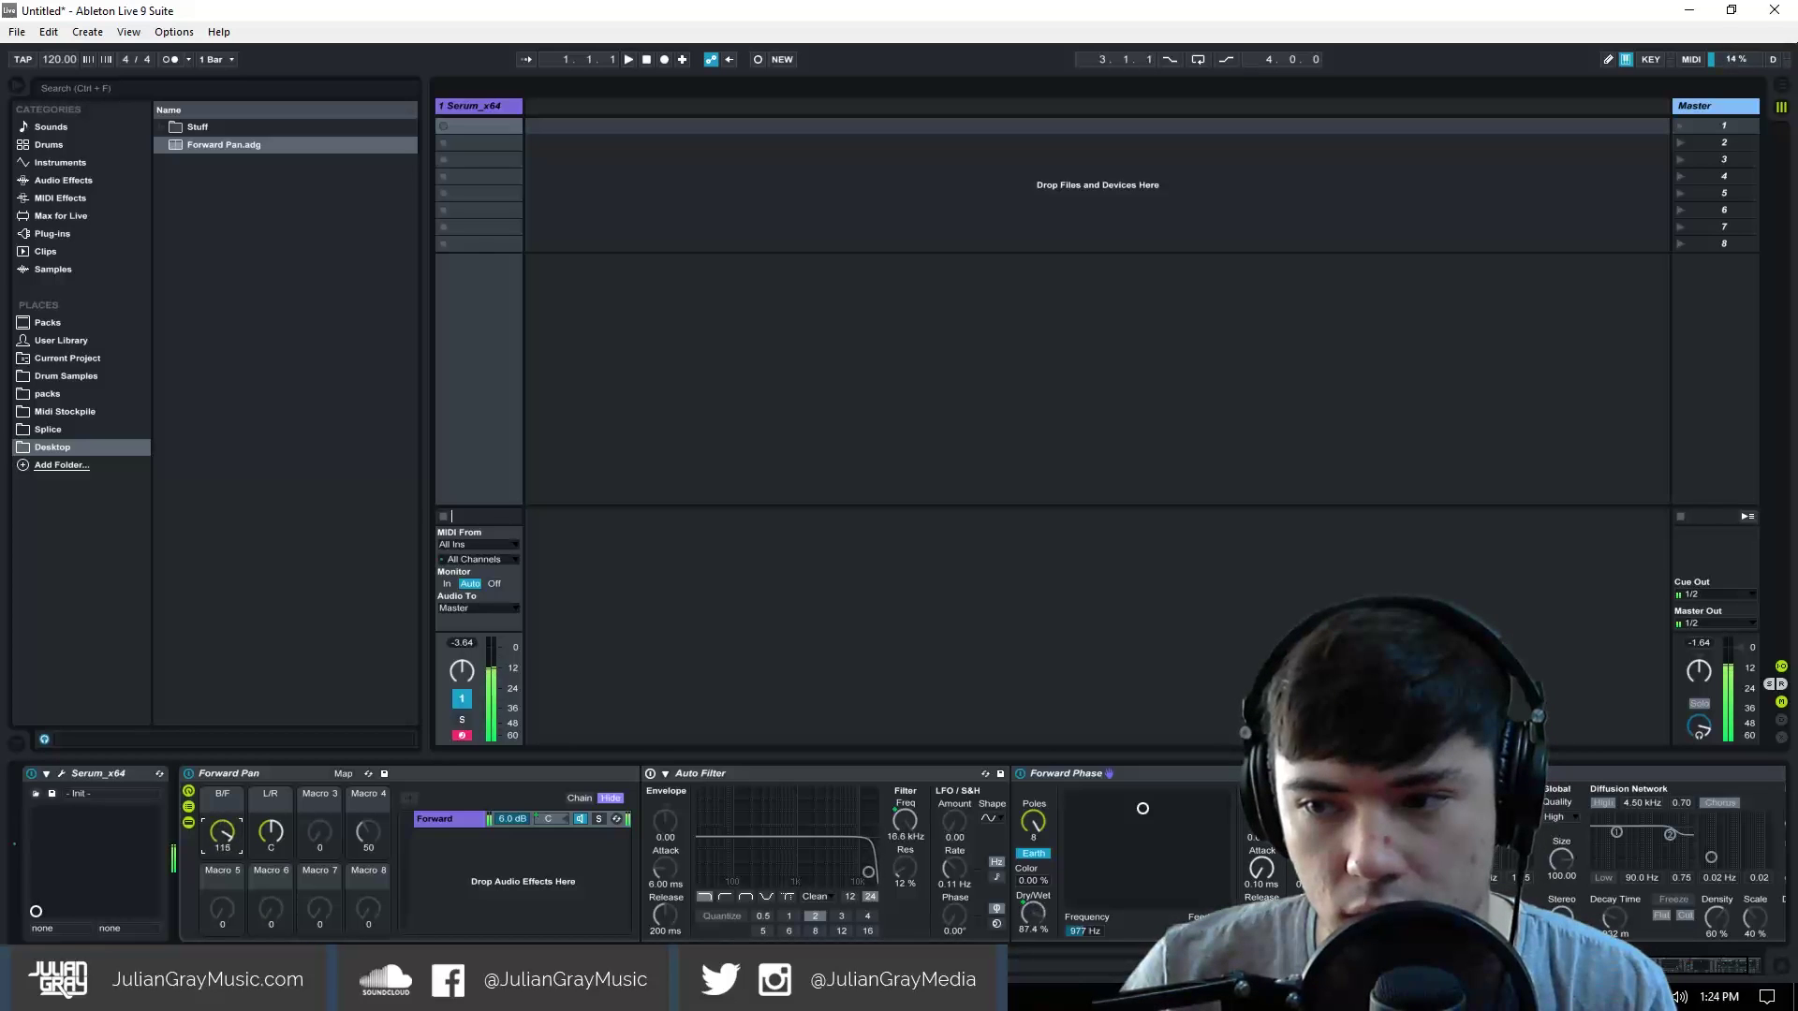
{"action": "left_click_drag", "start_coordinate": [223, 831], "coordinate": [223, 899]}
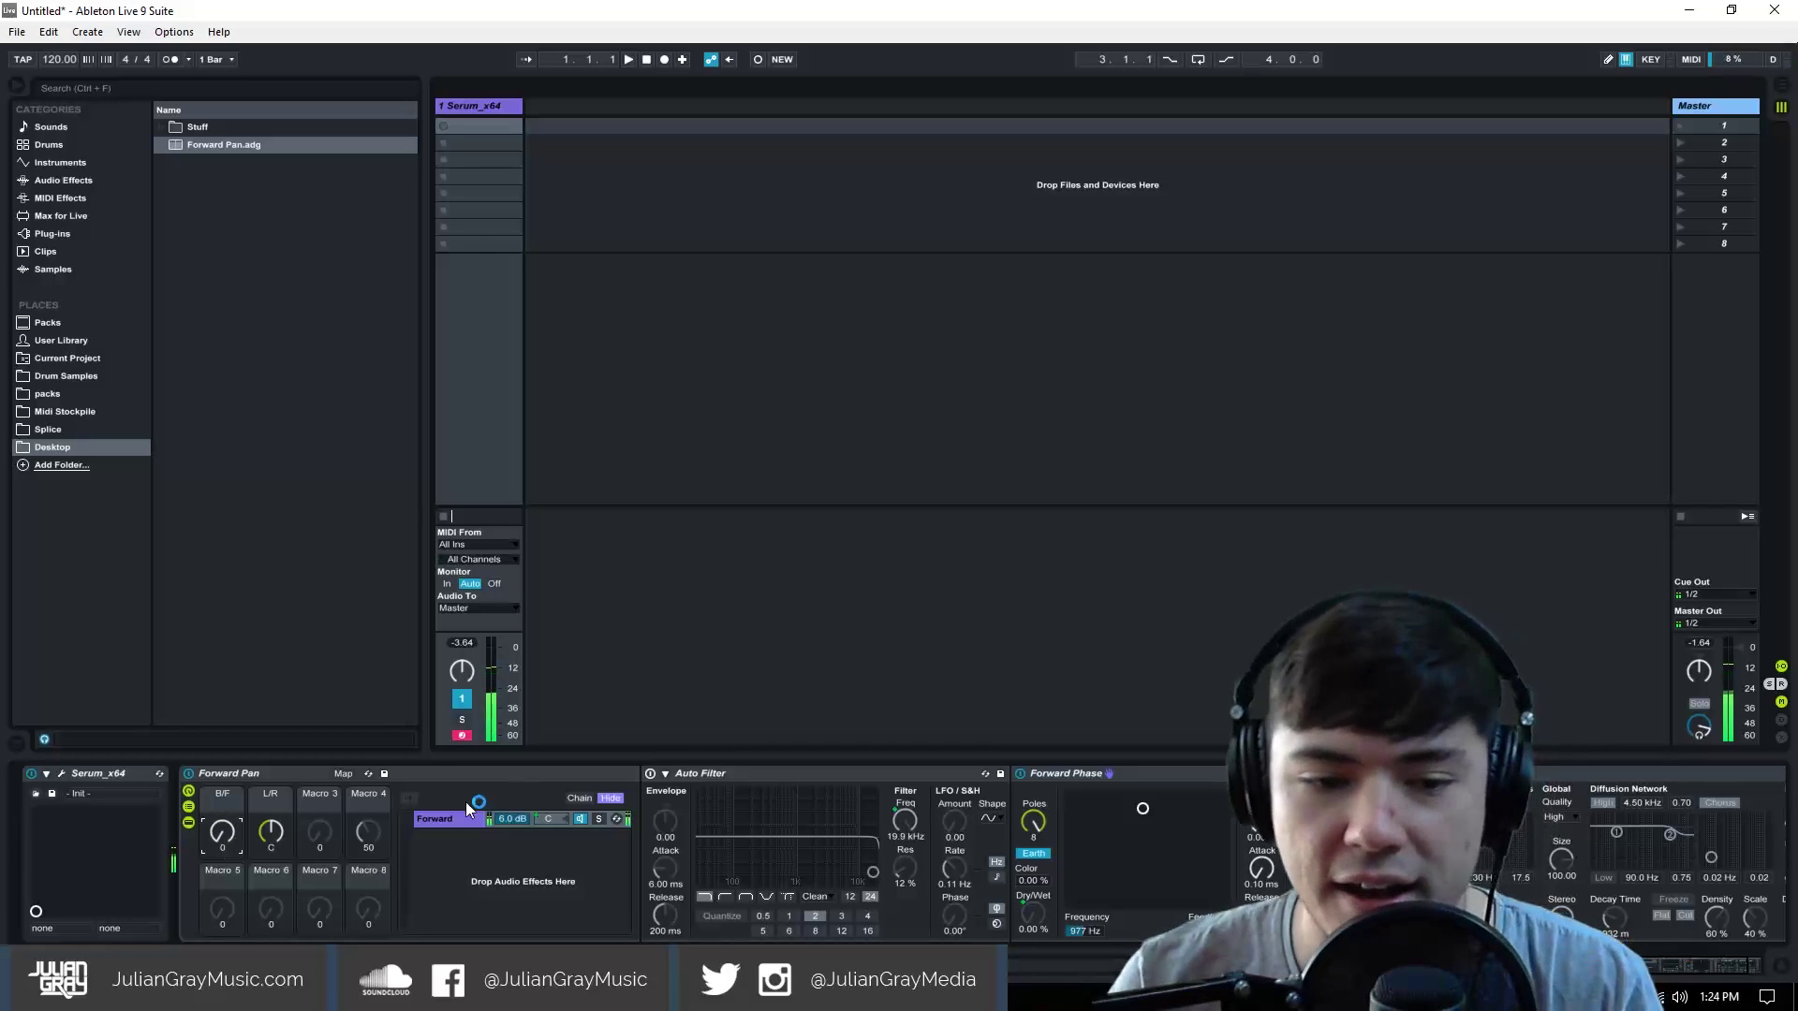
{"action": "left_click", "coordinate": [1049, 774]}
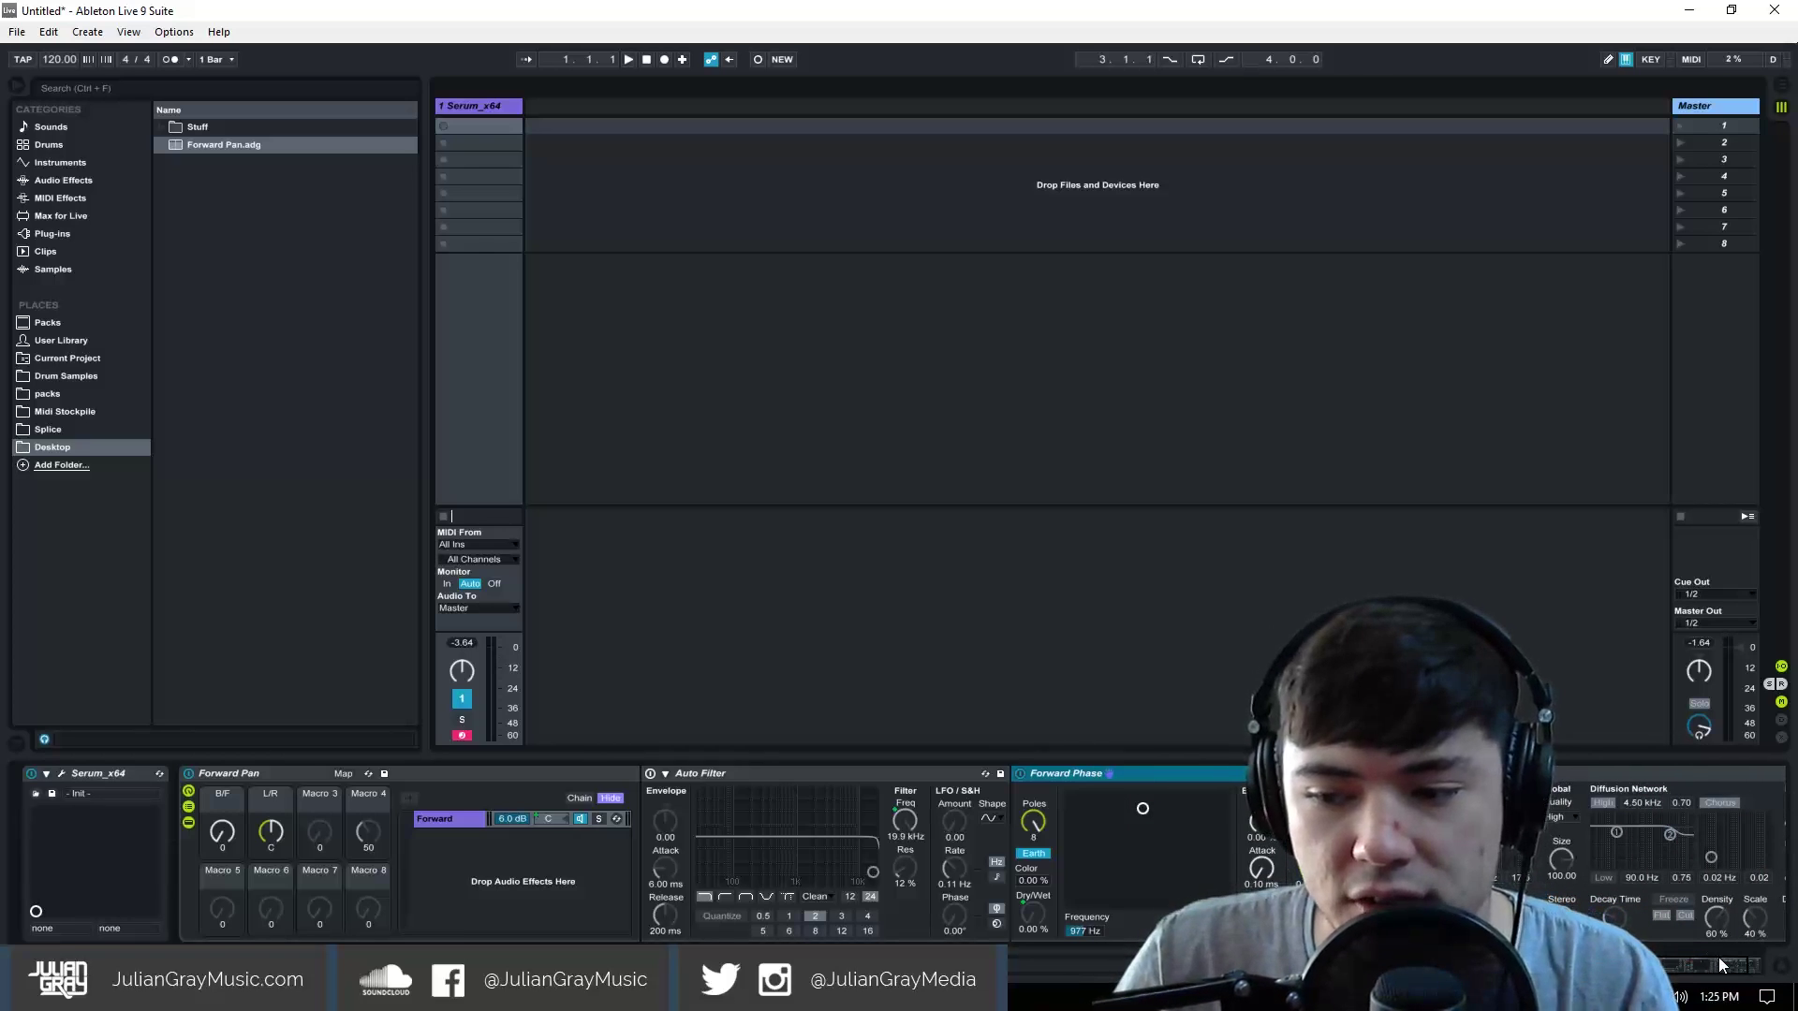
Step: Scroll the device chain to reveal the Reverb and select it, its Dry/Wet at 0.0%
{"action": "left_click_drag", "start_coordinate": [1718, 959], "coordinate": [1749, 962]}
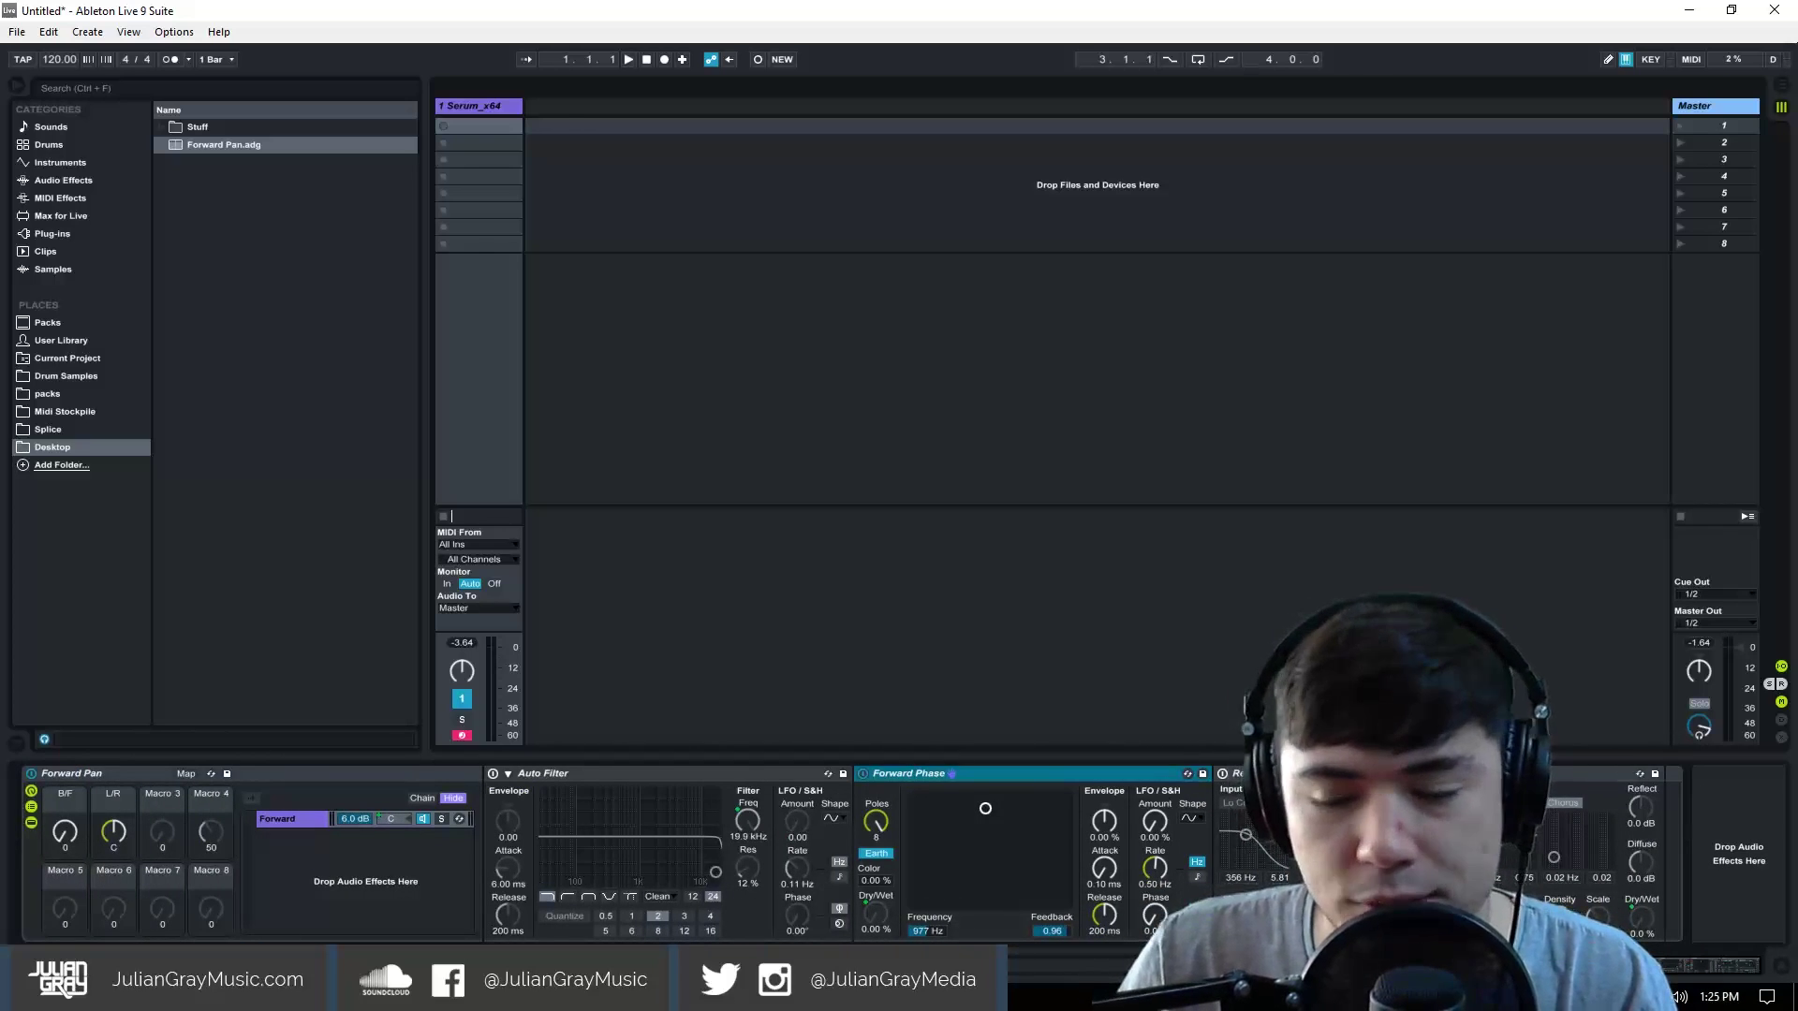
{"action": "left_click", "coordinate": [1357, 824]}
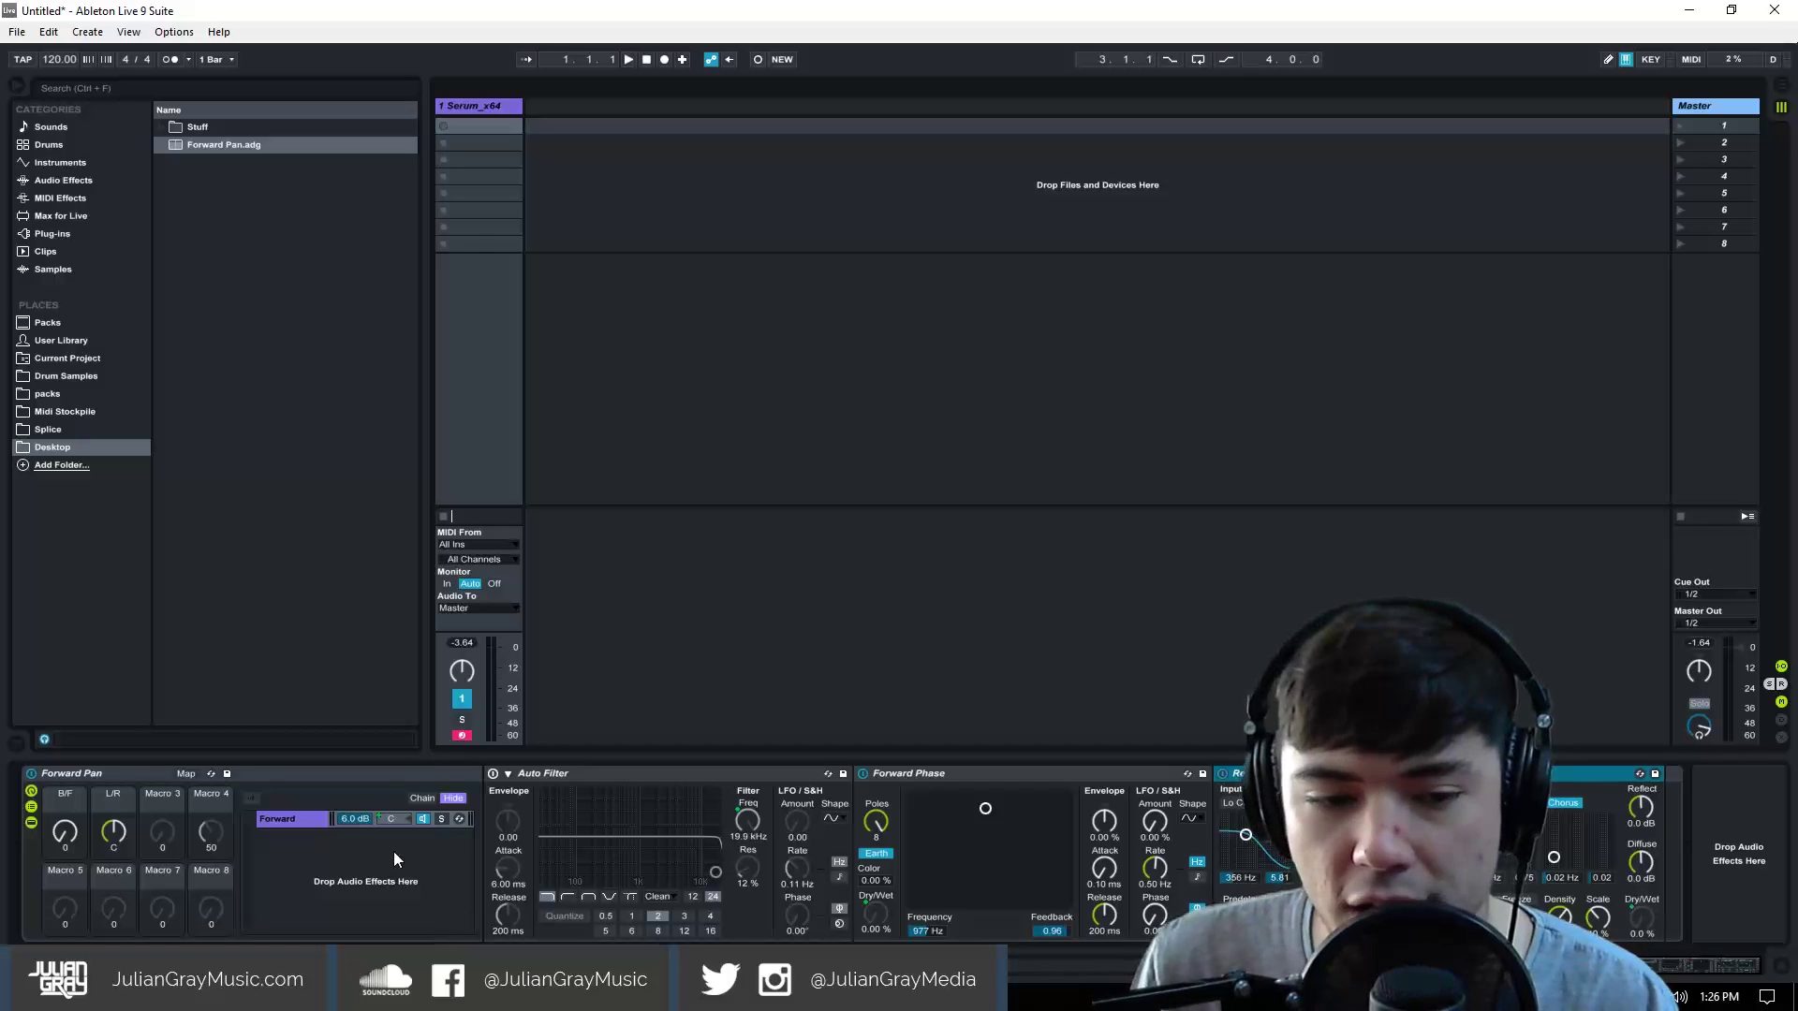
Step: Bypass Forward Phase and sweep the B/F macro to 47 and back to 0
{"action": "left_click", "coordinate": [862, 773]}
{"action": "left_click_drag", "start_coordinate": [61, 838], "coordinate": [62, 819]}
{"action": "left_click_drag", "start_coordinate": [65, 830], "coordinate": [56, 846]}
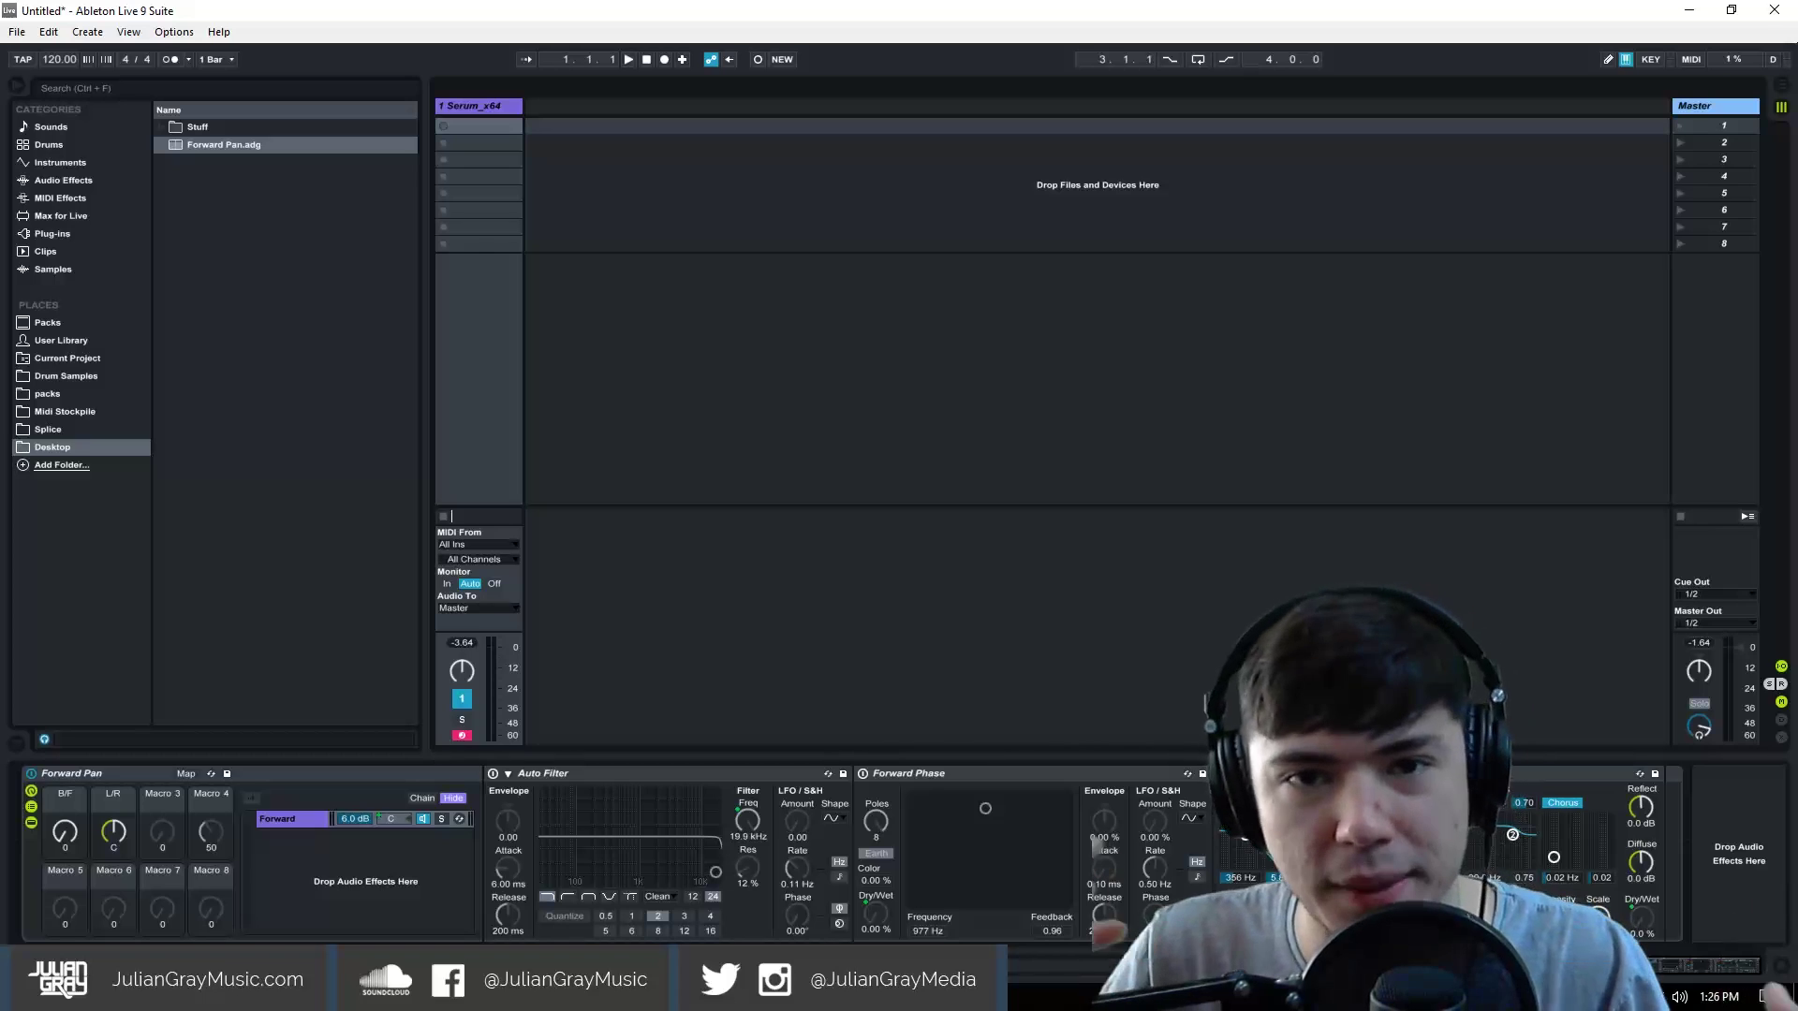
Step: Re-enable Forward Phase and Auto Filter, then sweep B/F up to 87
{"action": "left_click", "coordinate": [862, 773]}
{"action": "left_click", "coordinate": [493, 774]}
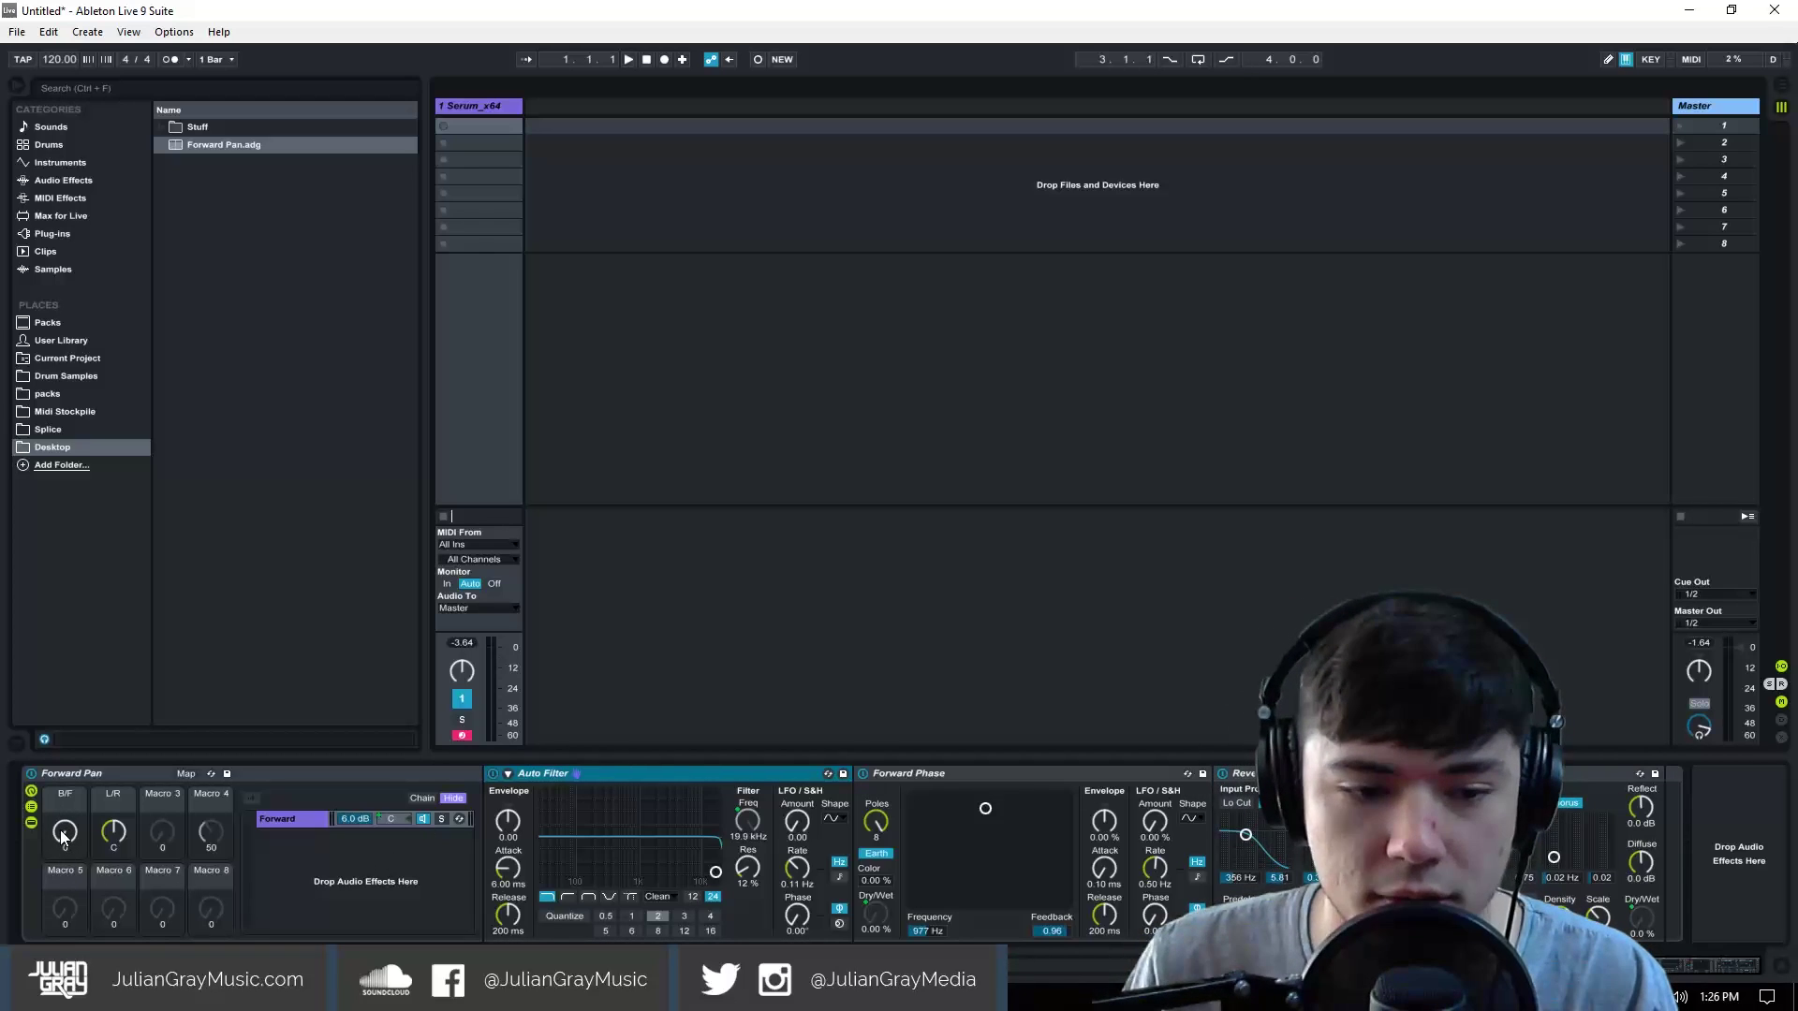
{"action": "mouse_move", "coordinate": [63, 836]}
{"action": "left_mouse_down"}
{"action": "mouse_move", "coordinate": [63, 728]}
{"action": "mouse_move", "coordinate": [62, 836]}
{"action": "left_mouse_up"}
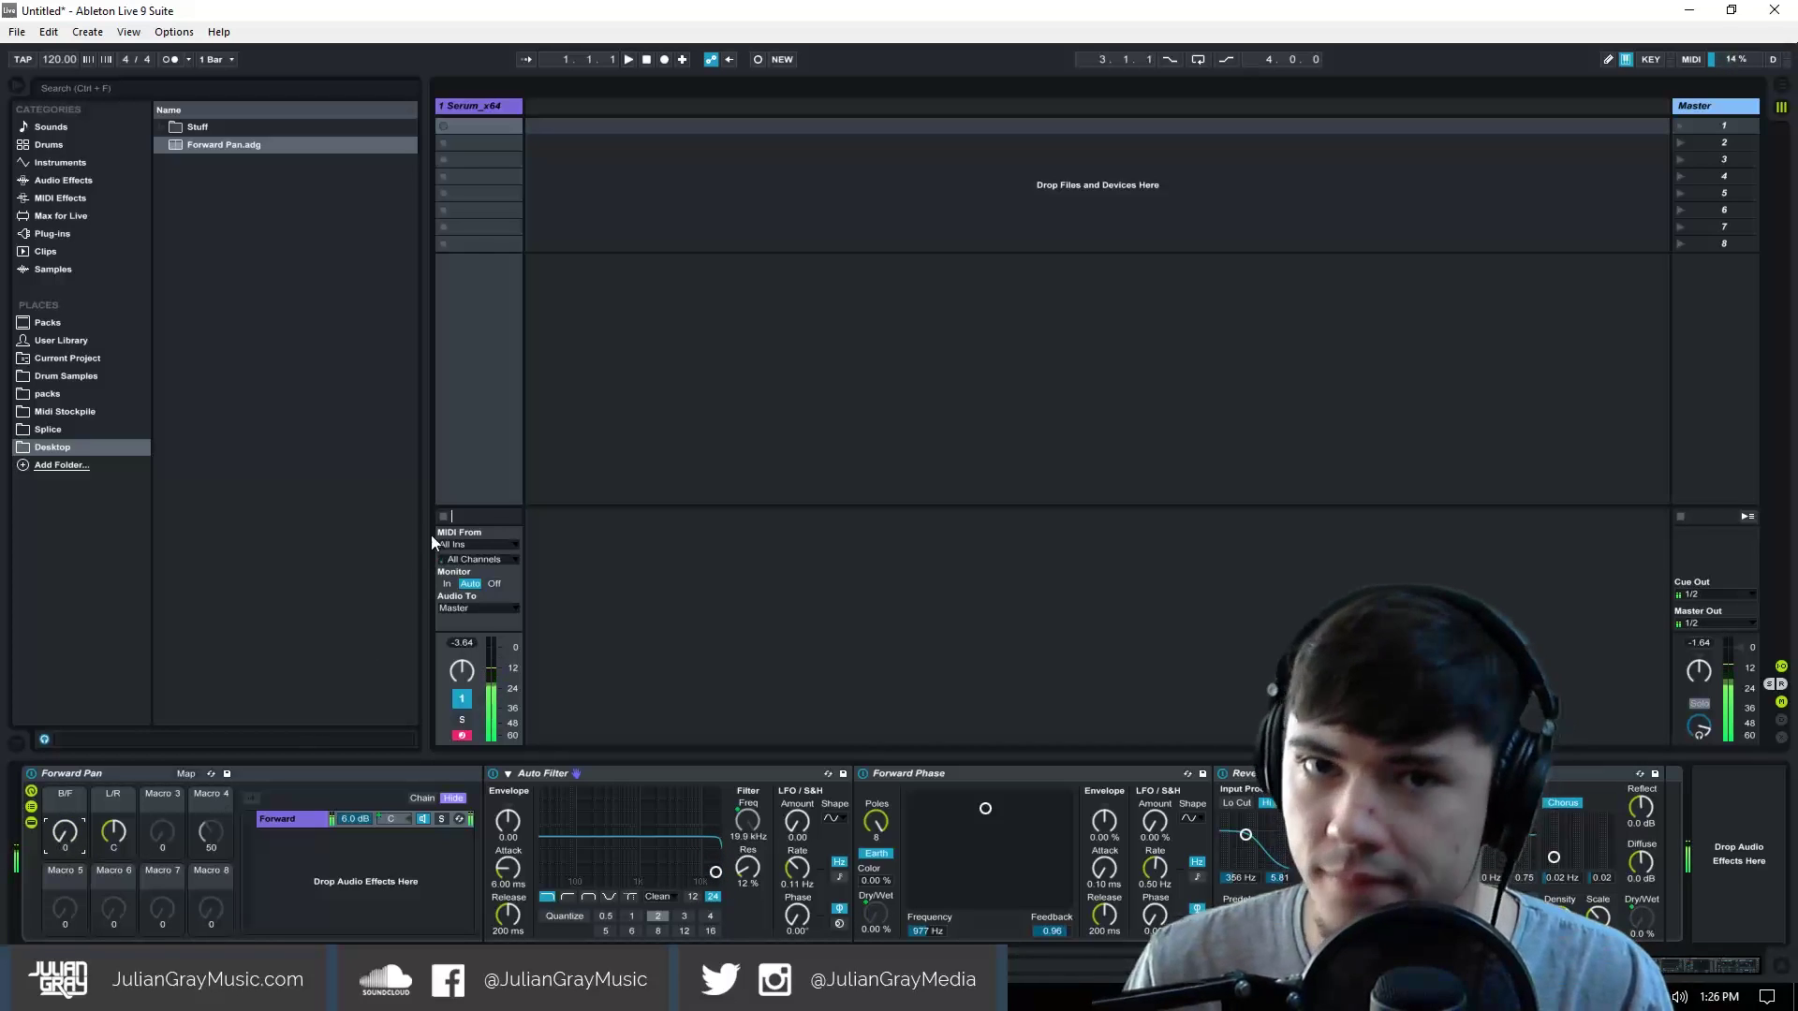
{"action": "left_click", "coordinate": [70, 776]}
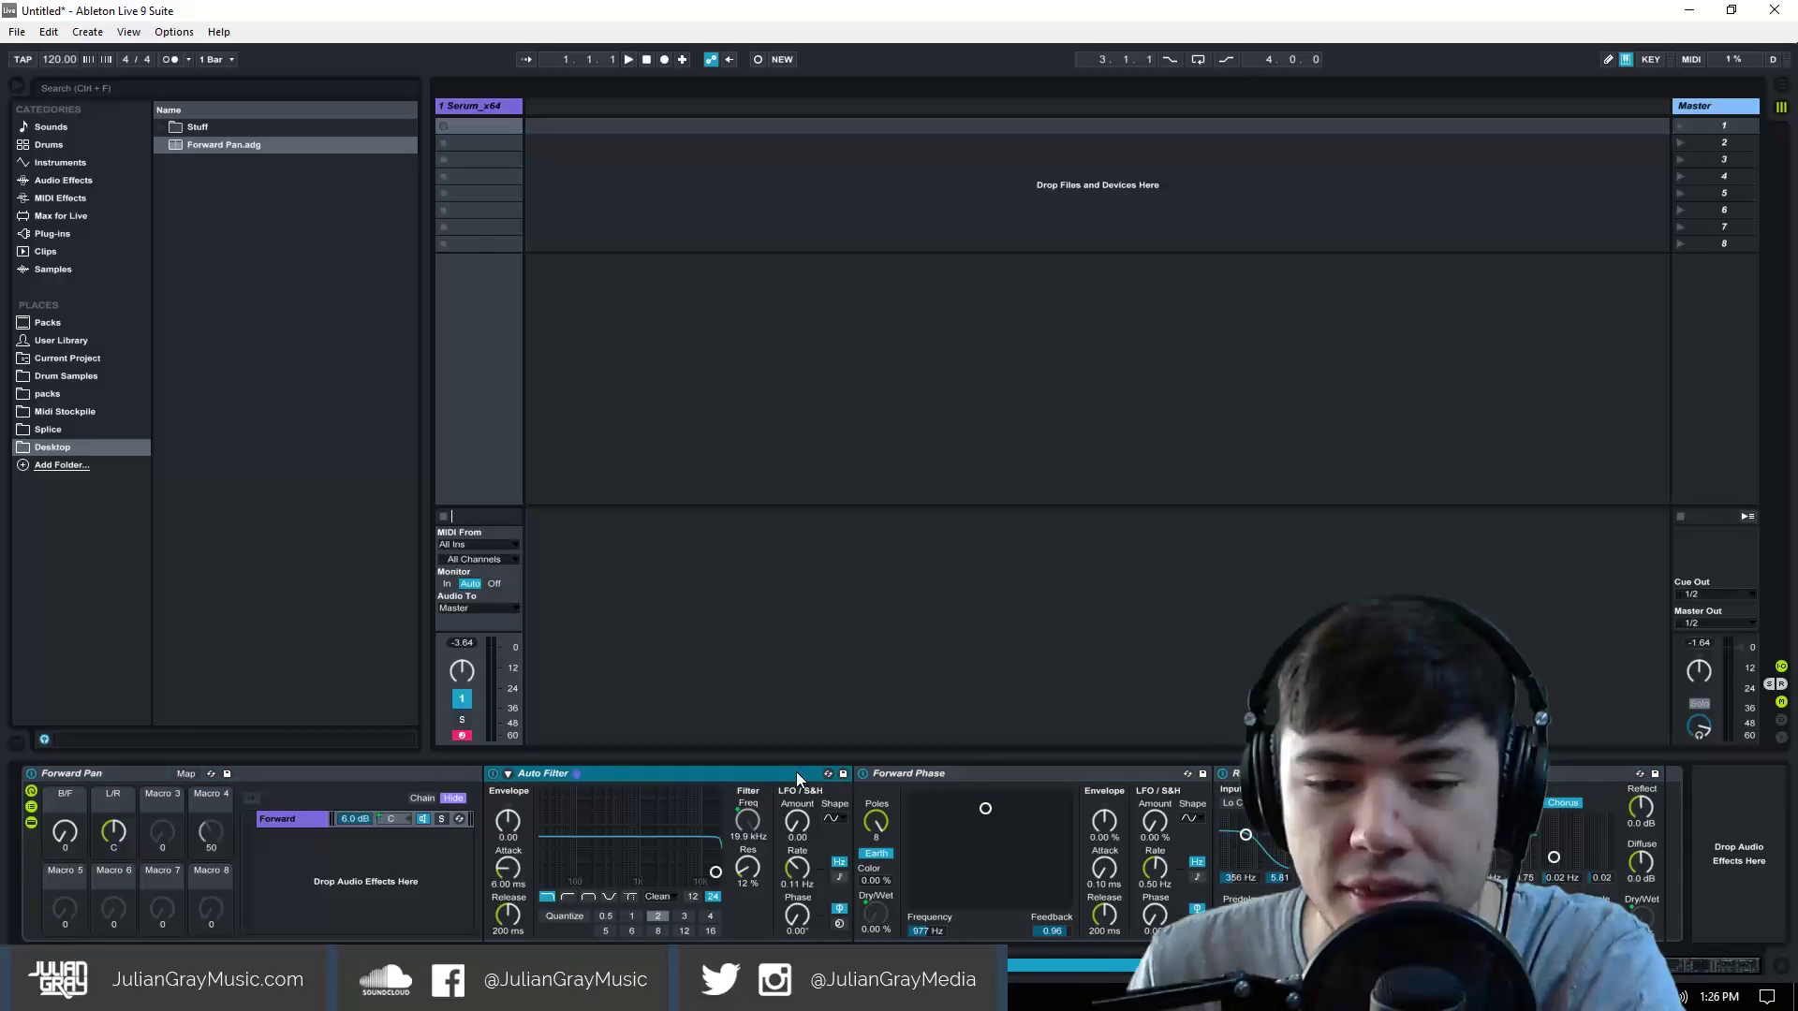
Step: Insert a new MIDI track next to the Serum_x64 track
{"action": "left_click", "coordinate": [1245, 773]}
{"action": "left_click", "coordinate": [915, 771]}
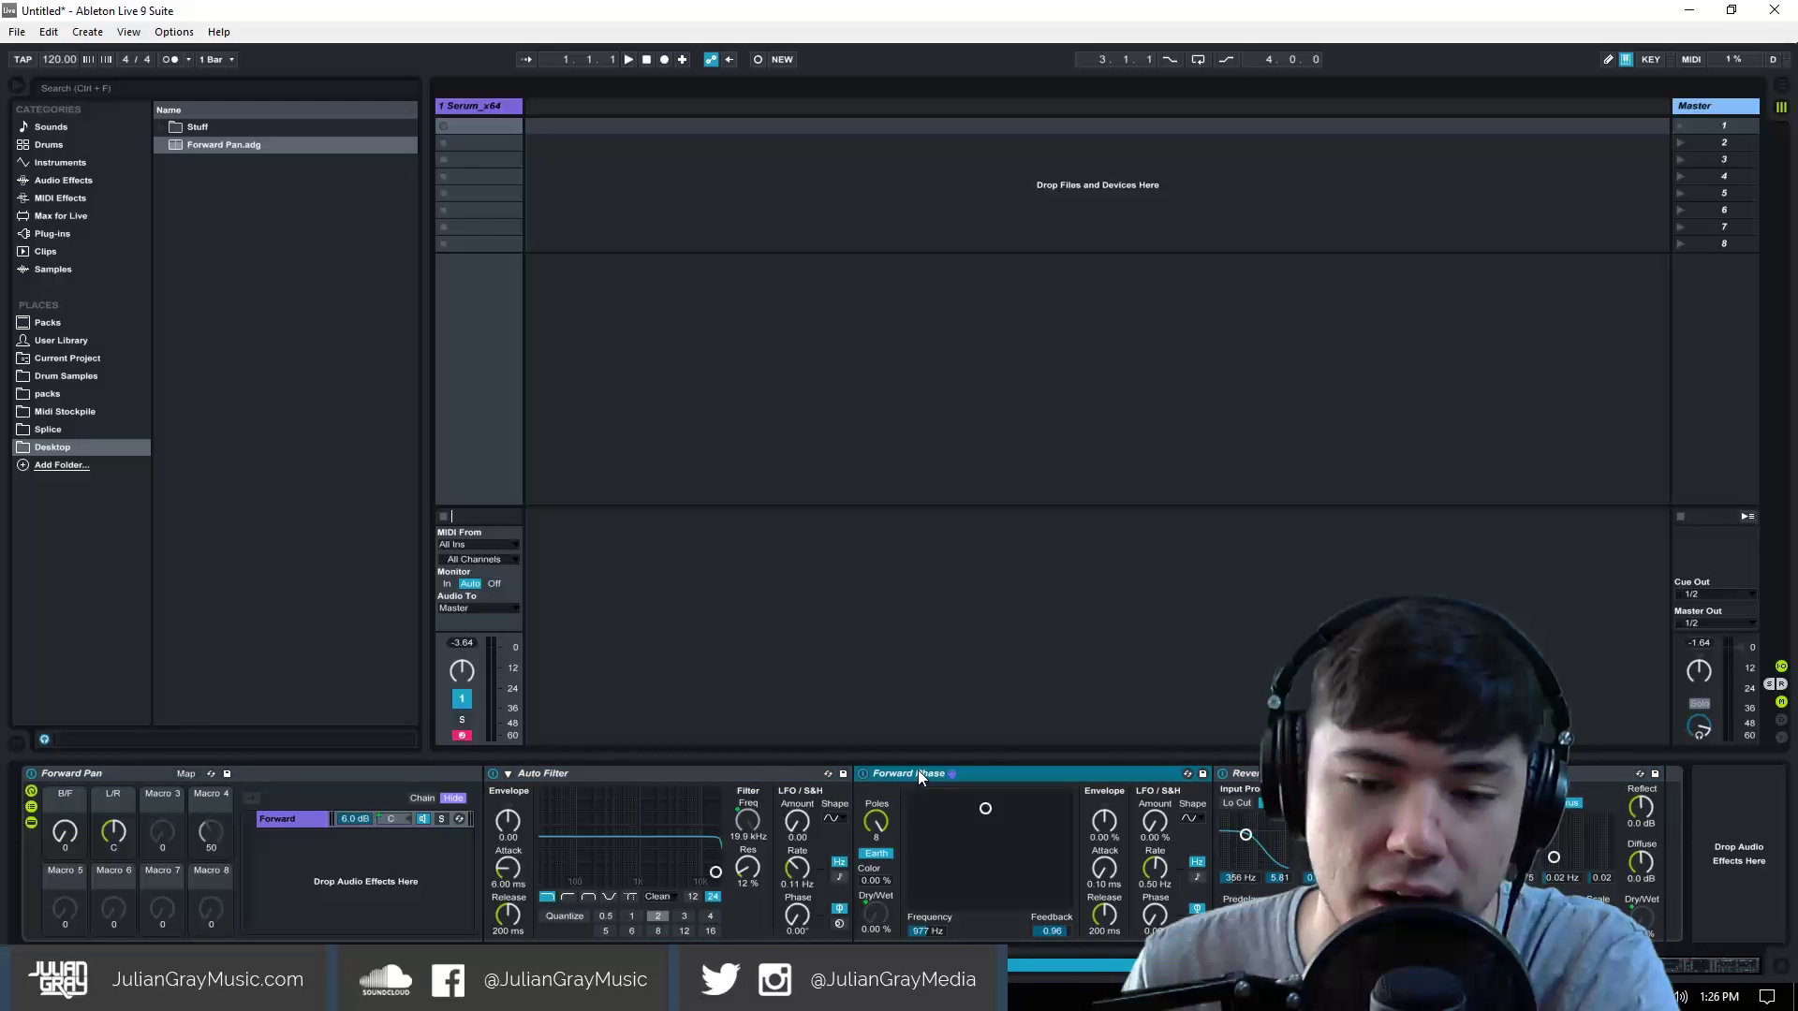
{"action": "left_click", "coordinate": [479, 105]}
{"action": "right_click", "coordinate": [479, 105]}
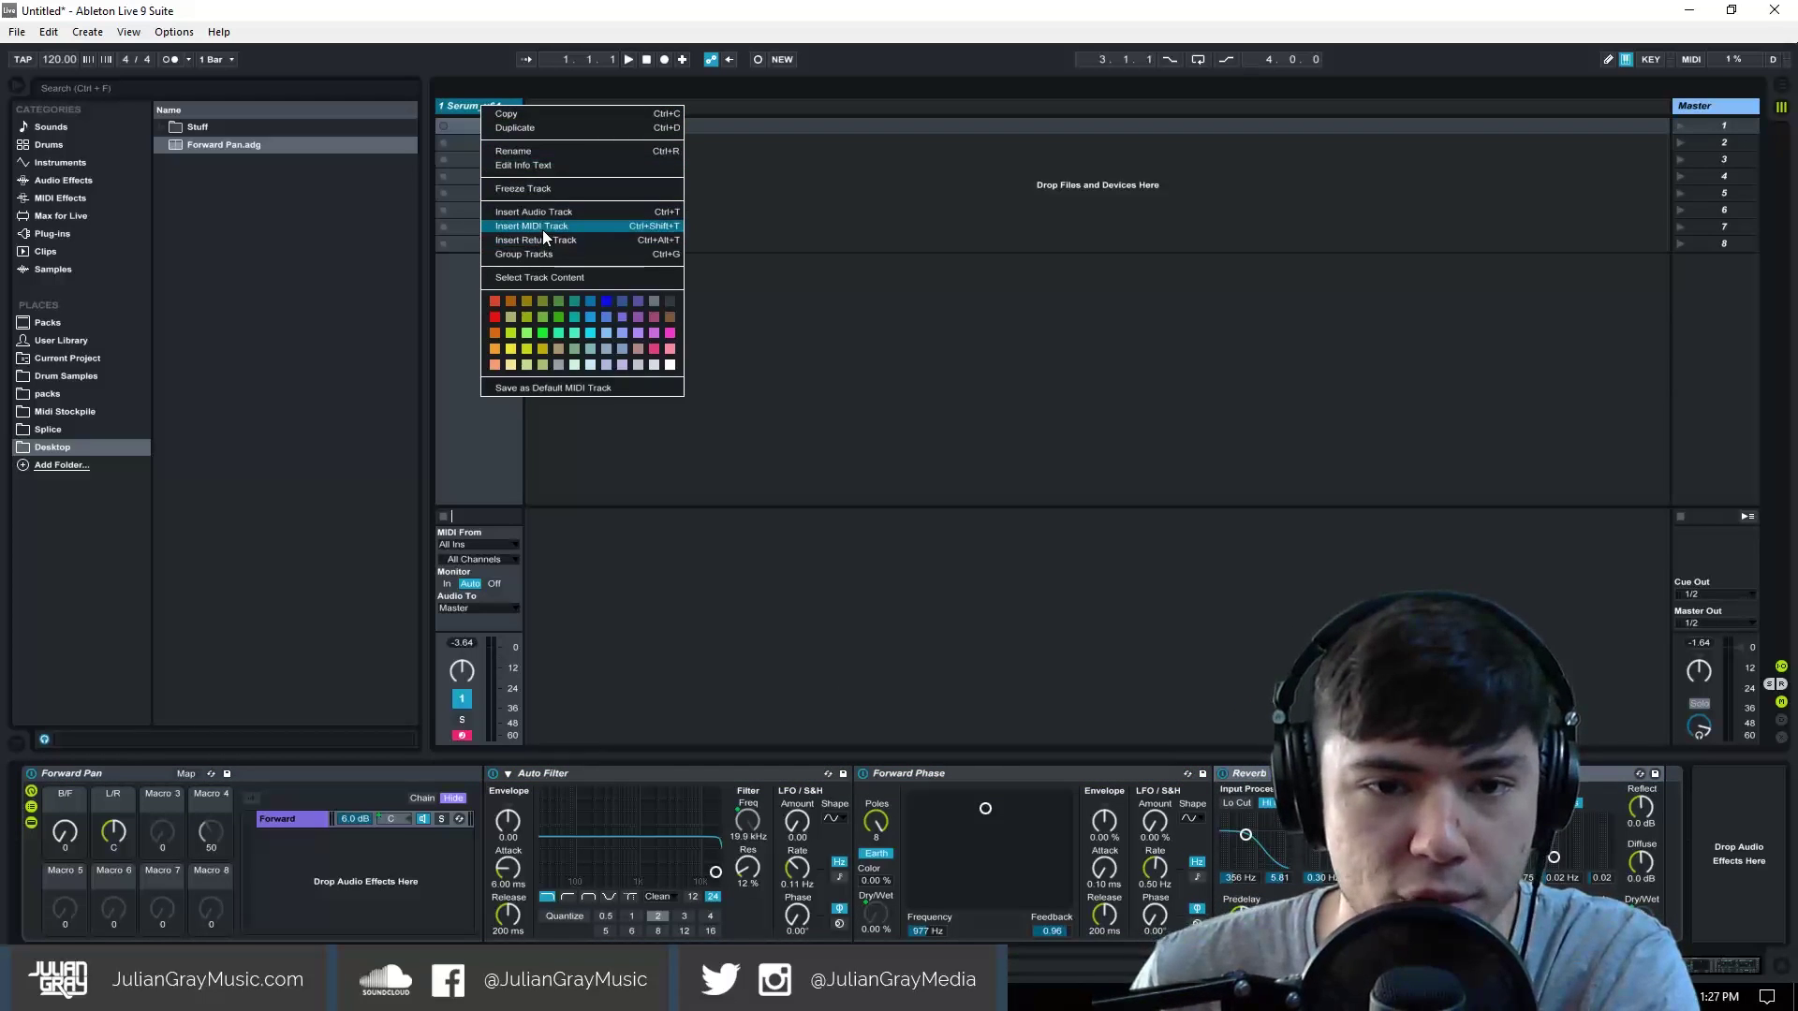
{"action": "left_click", "coordinate": [543, 228]}
Step: Load Serum_x64 from Plug-ins > Xfer onto the new track, then add Simple Delay after it
{"action": "left_click", "coordinate": [51, 182]}
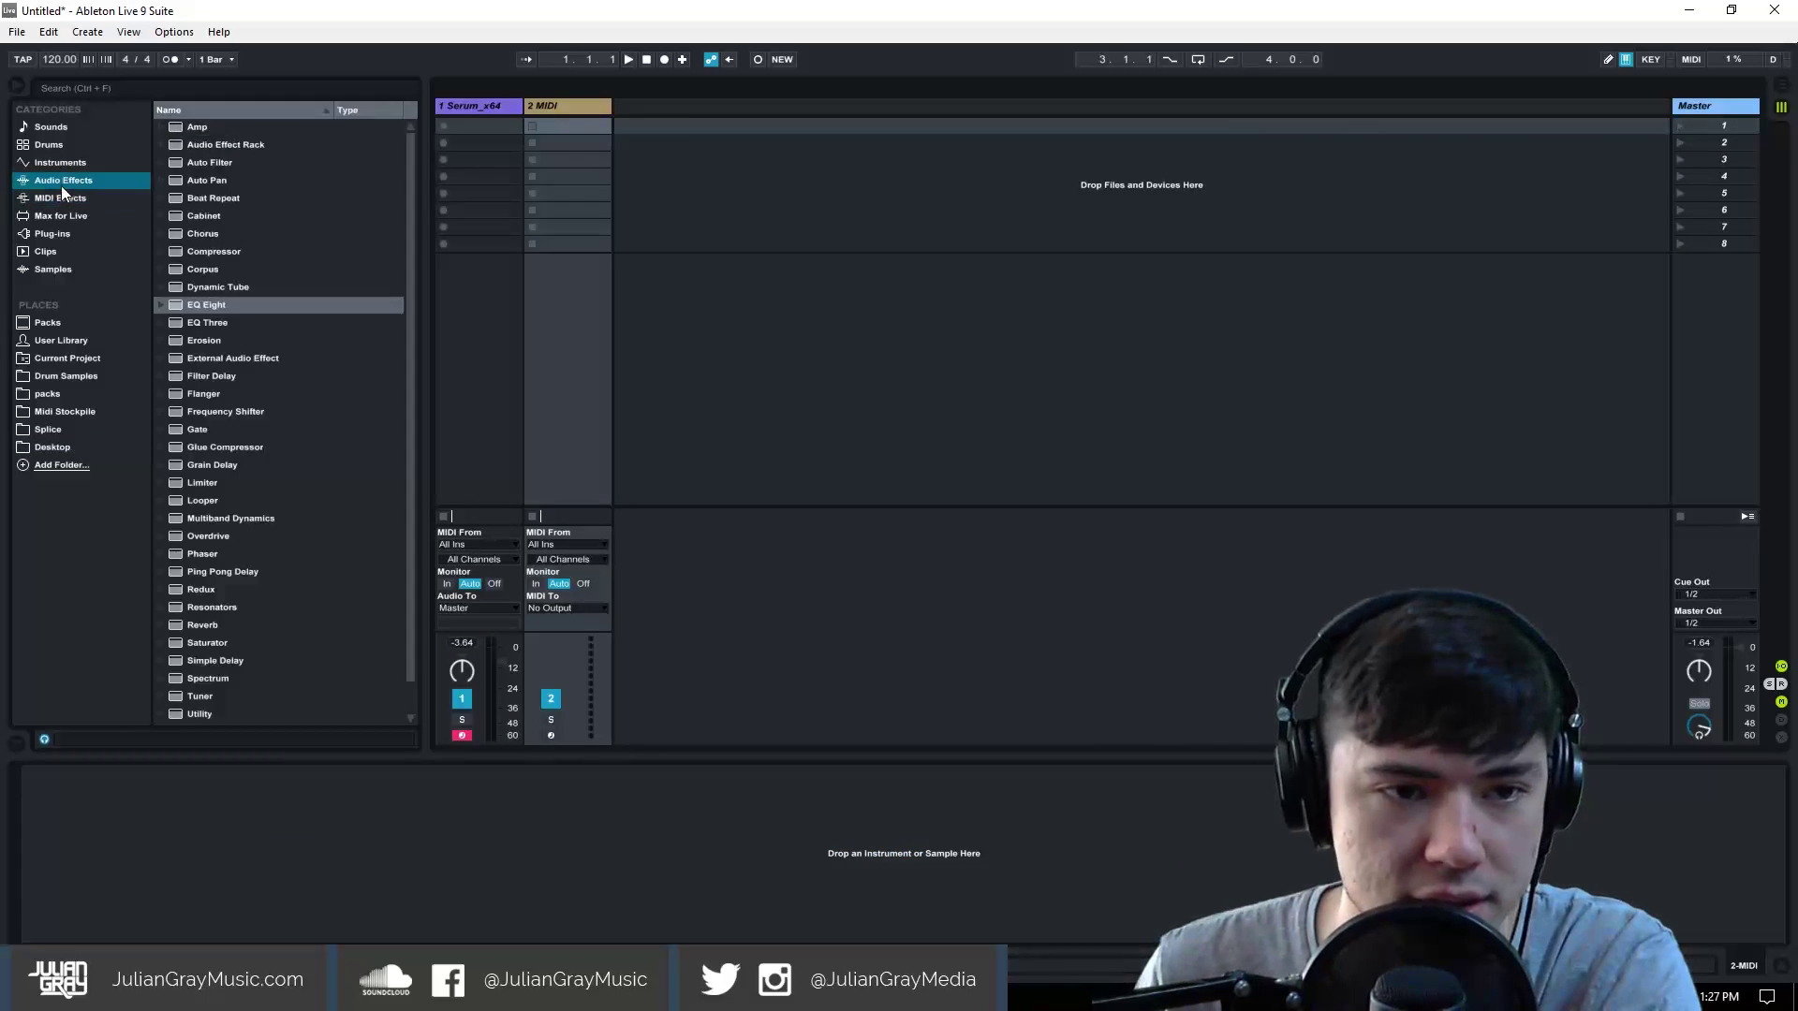
{"action": "left_click", "coordinate": [30, 232]}
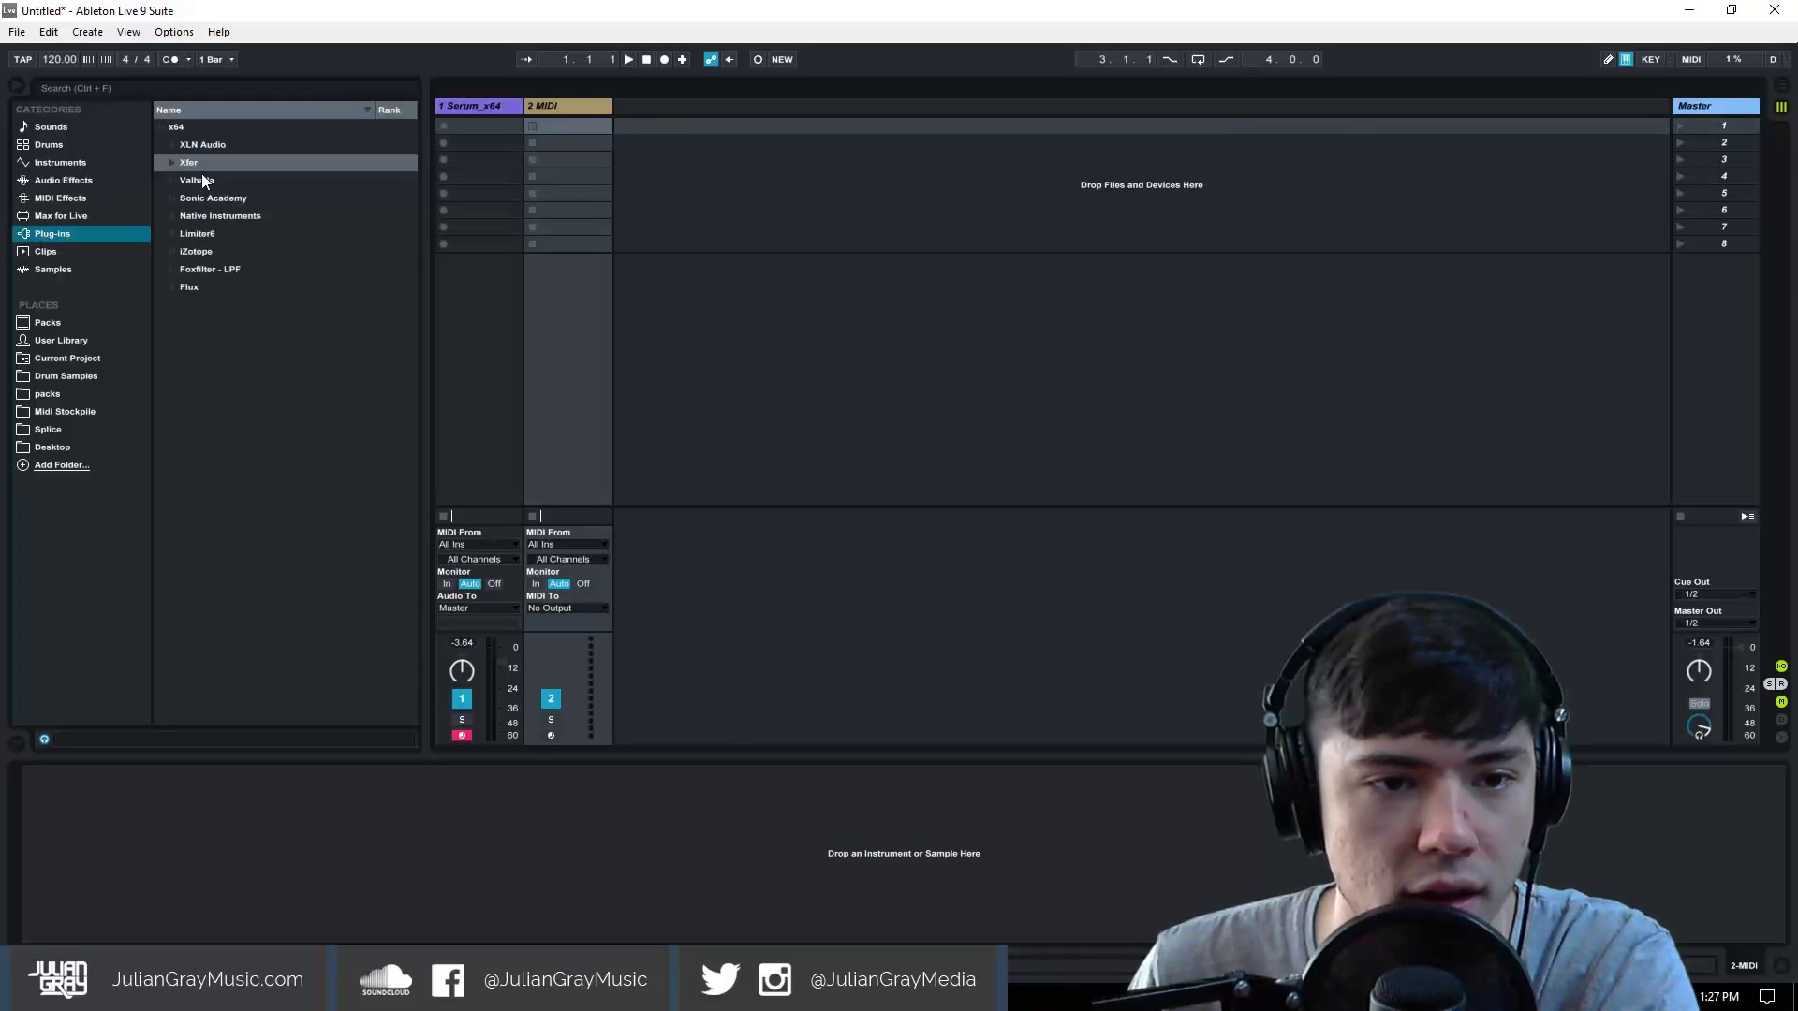
{"action": "left_click_drag", "start_coordinate": [193, 165], "coordinate": [543, 132]}
{"action": "left_click", "coordinate": [174, 163]}
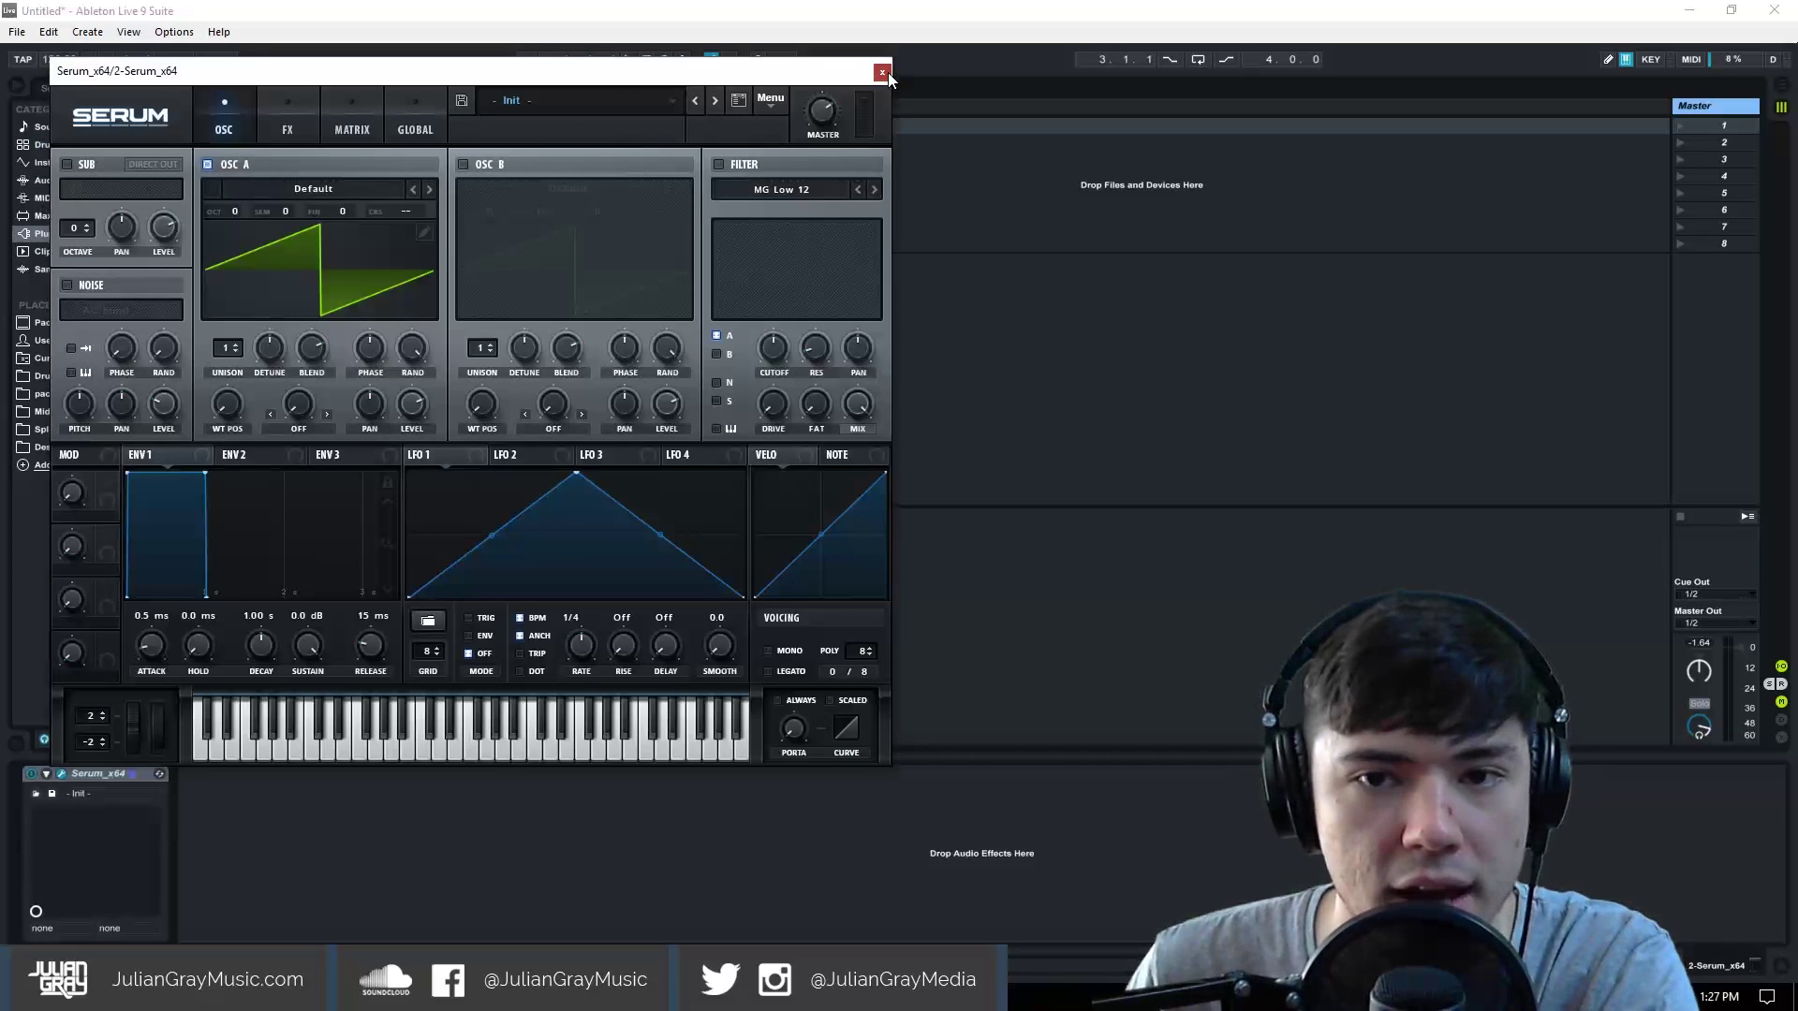
{"action": "left_click", "coordinate": [882, 73]}
{"action": "left_click", "coordinate": [58, 180]}
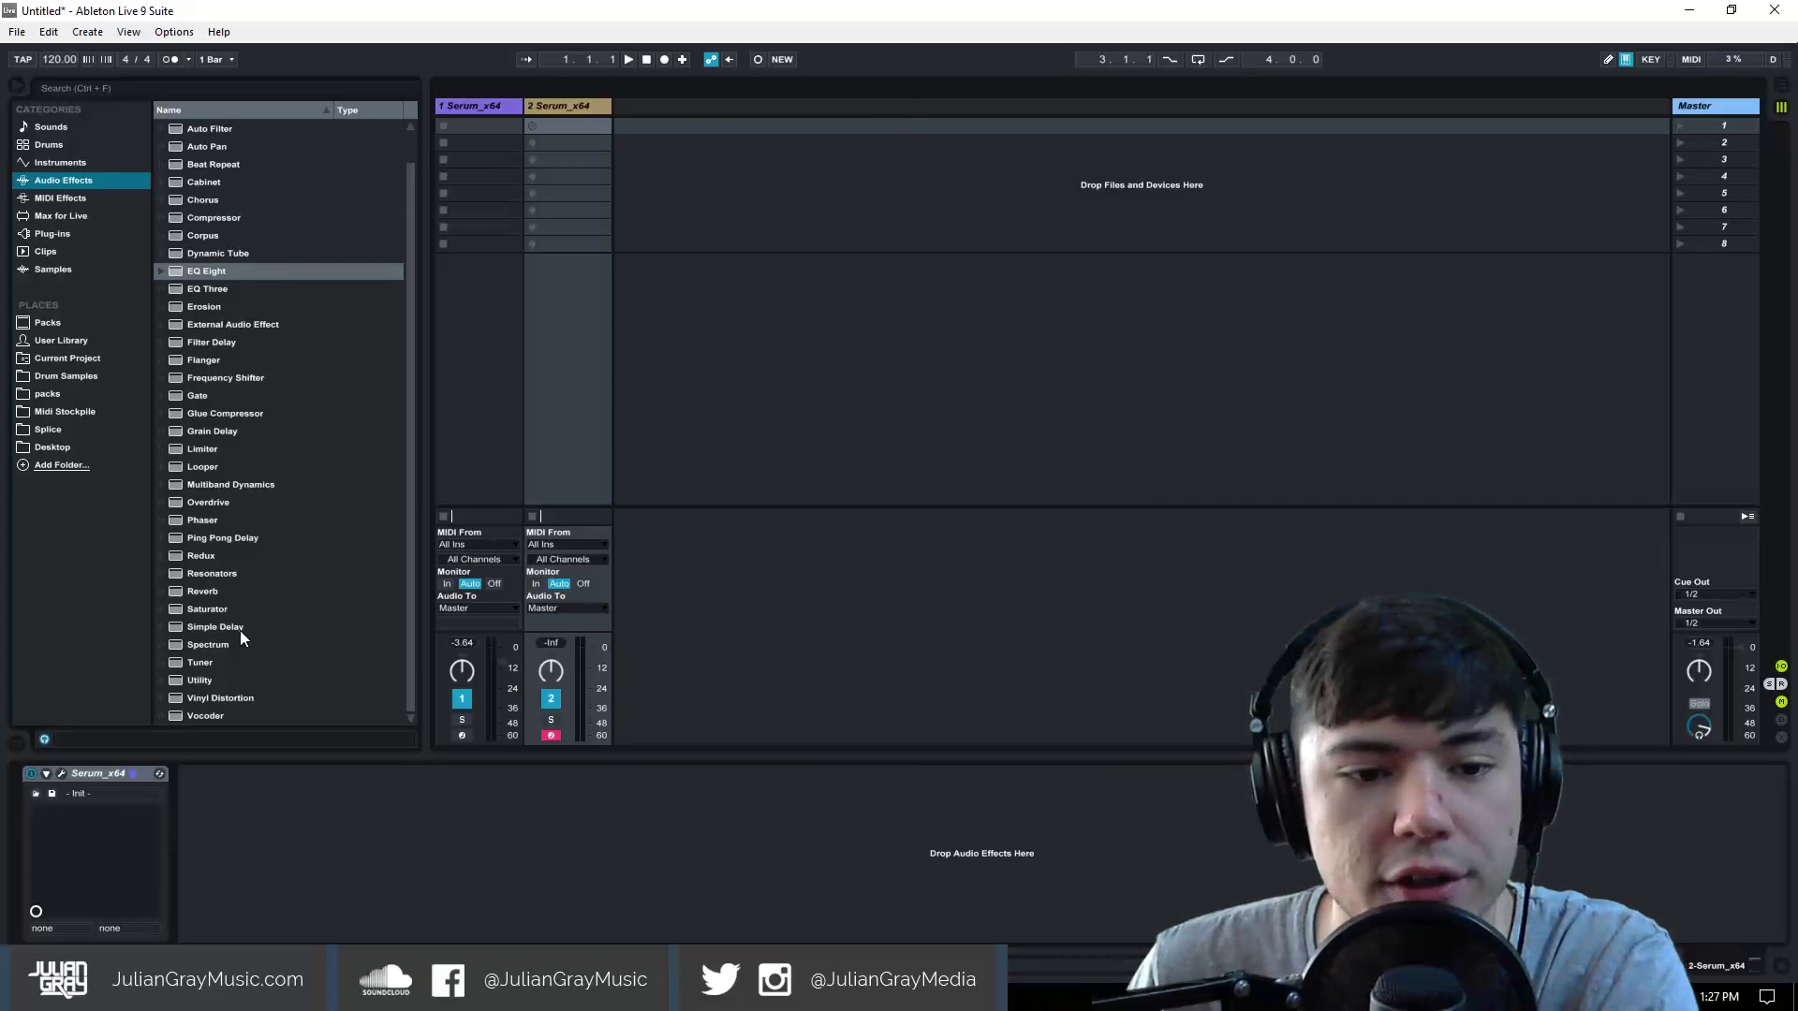
{"action": "left_click_drag", "start_coordinate": [234, 627], "coordinate": [572, 183]}
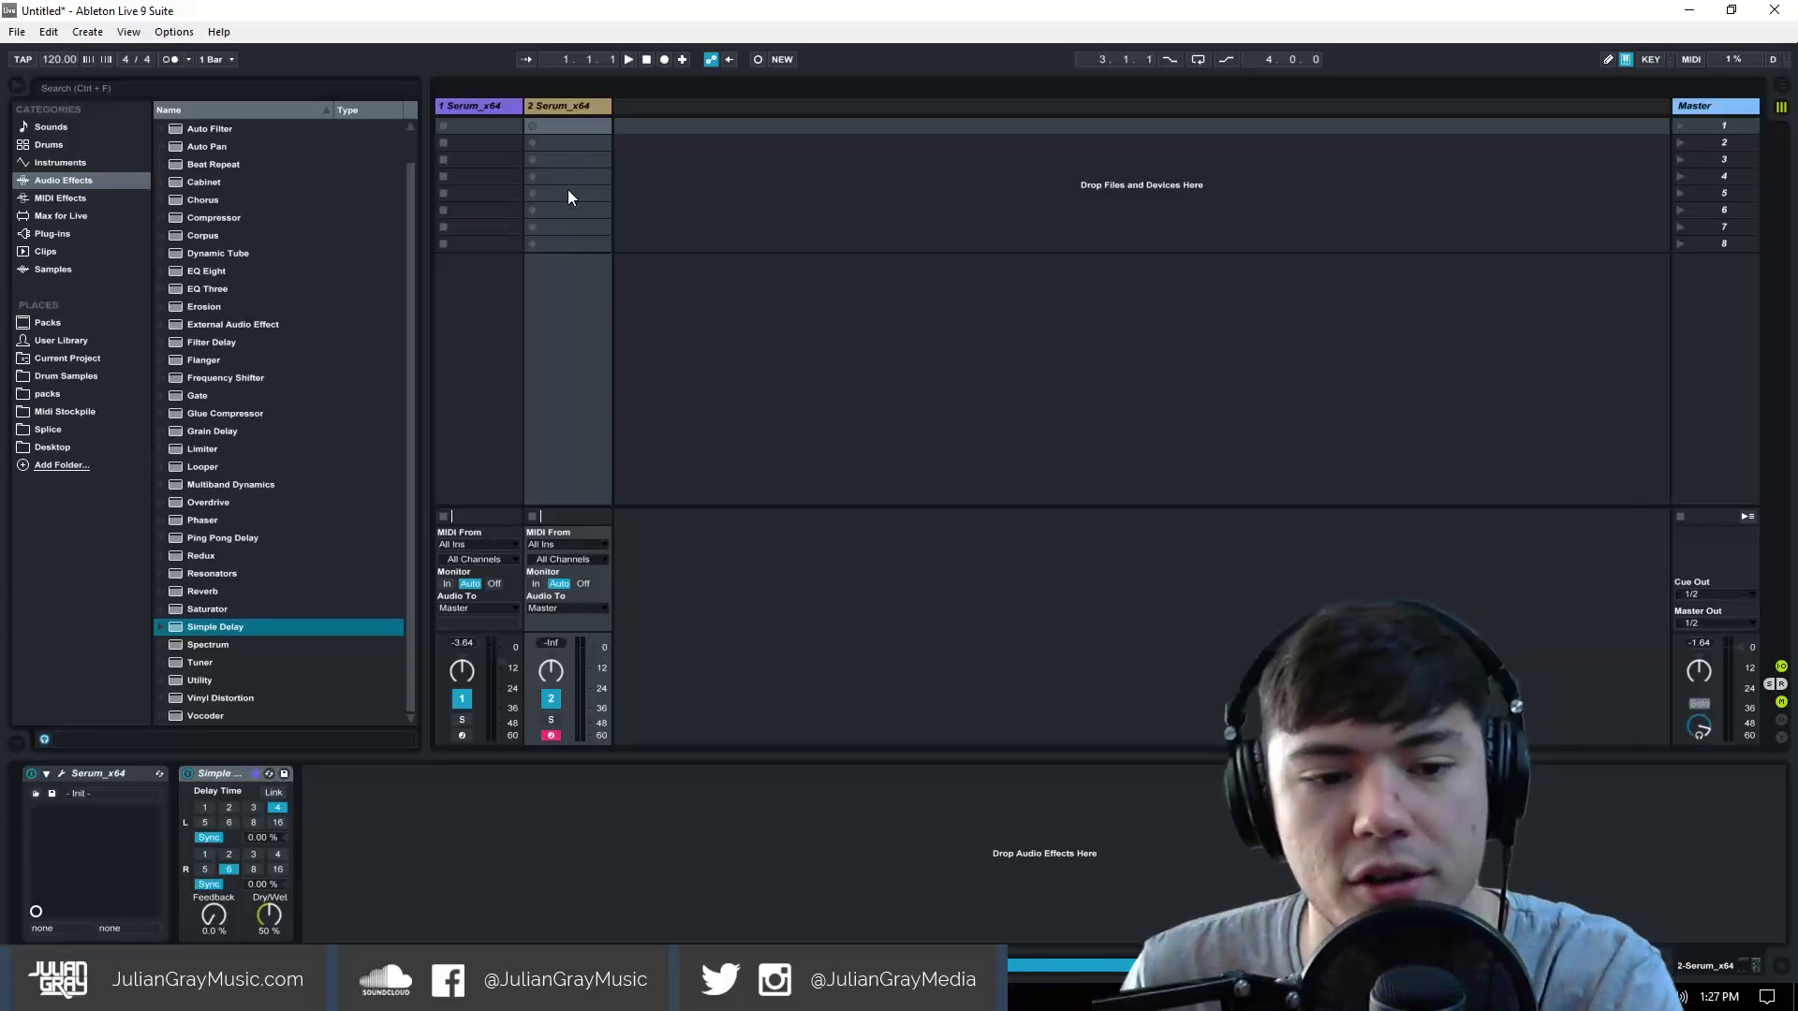
Step: In Serum, enable the filter and route Env 2 to cutoff by 54 with 977 ms decay, 0% sustain
{"action": "left_click", "coordinate": [61, 772]}
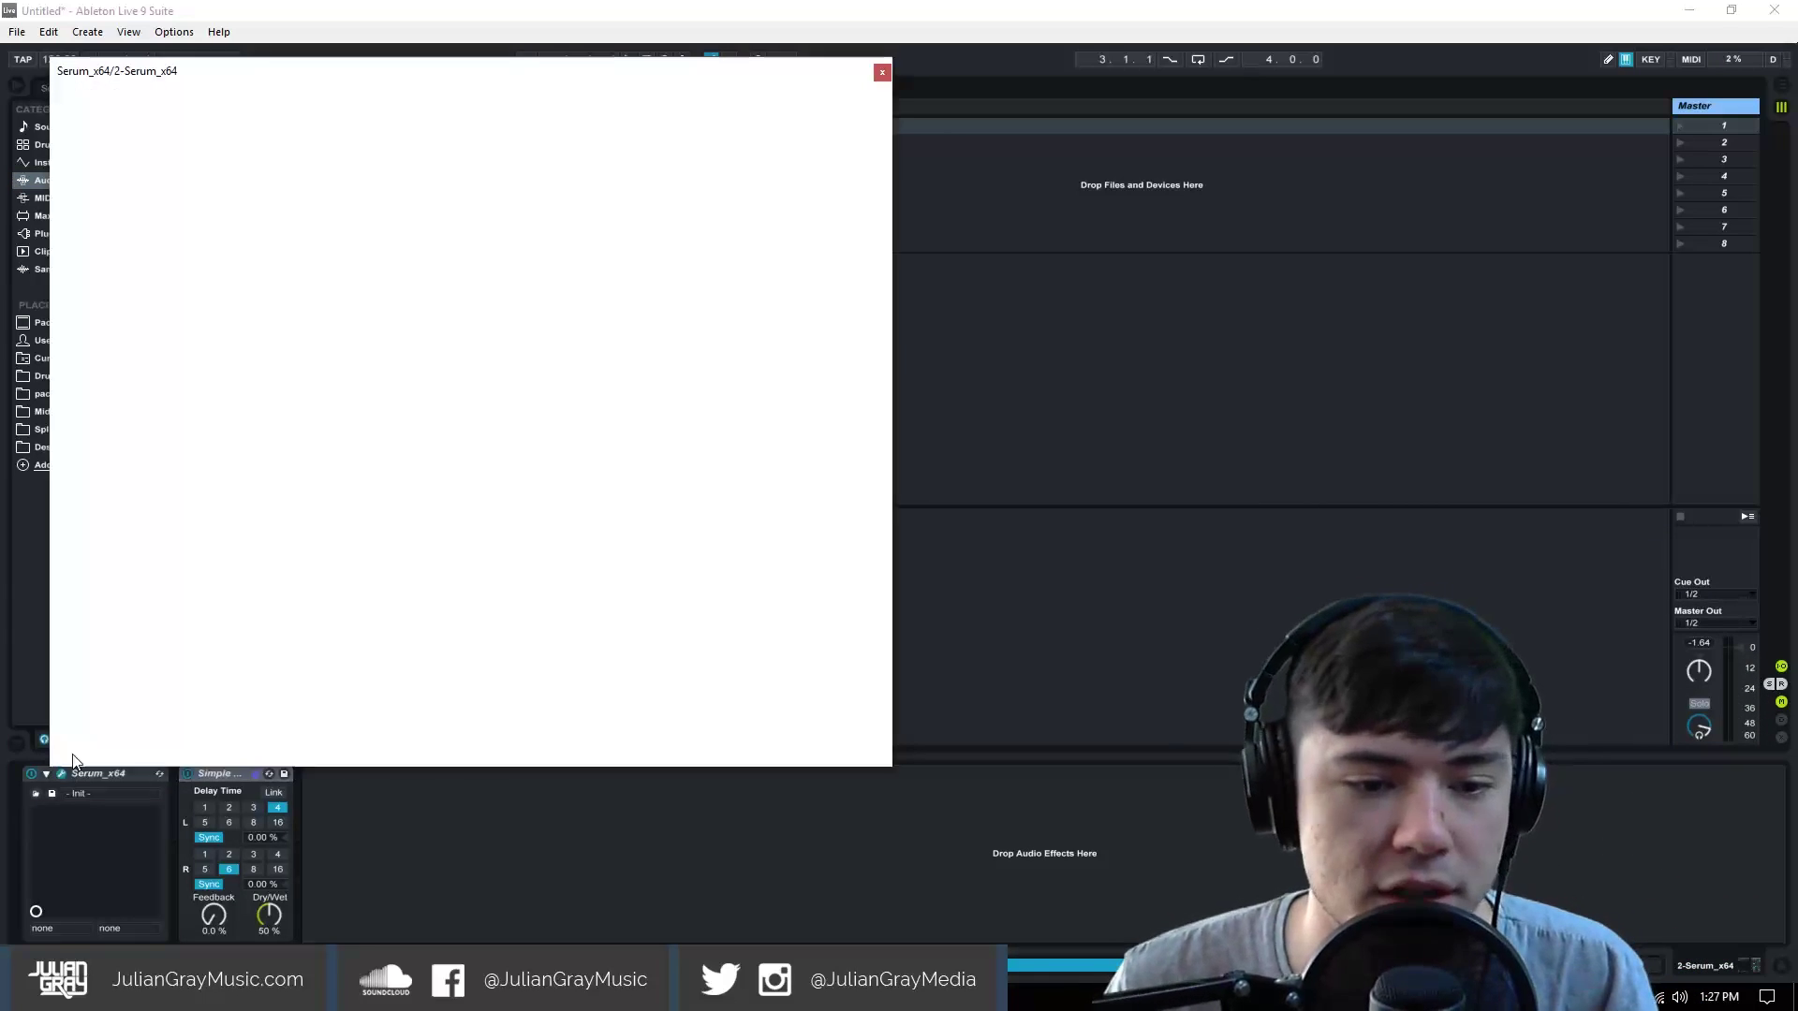
{"action": "left_click", "coordinate": [718, 164]}
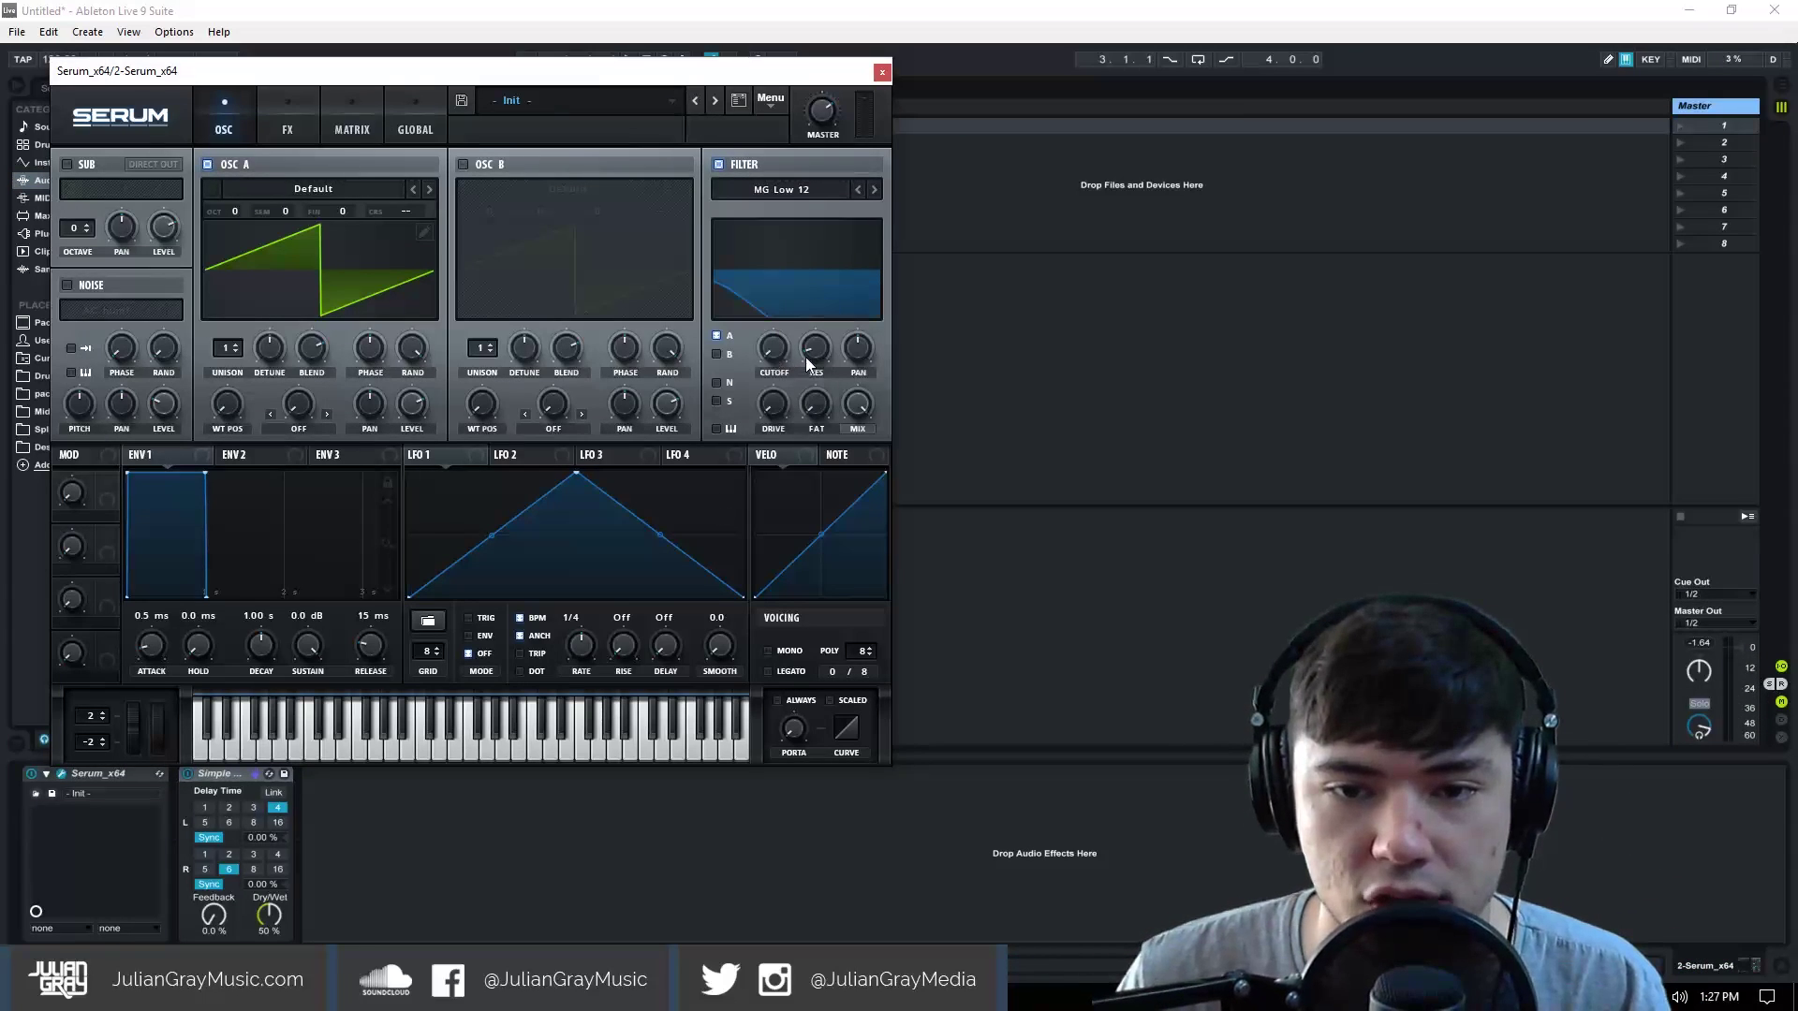
{"action": "left_click_drag", "start_coordinate": [234, 454], "coordinate": [773, 348]}
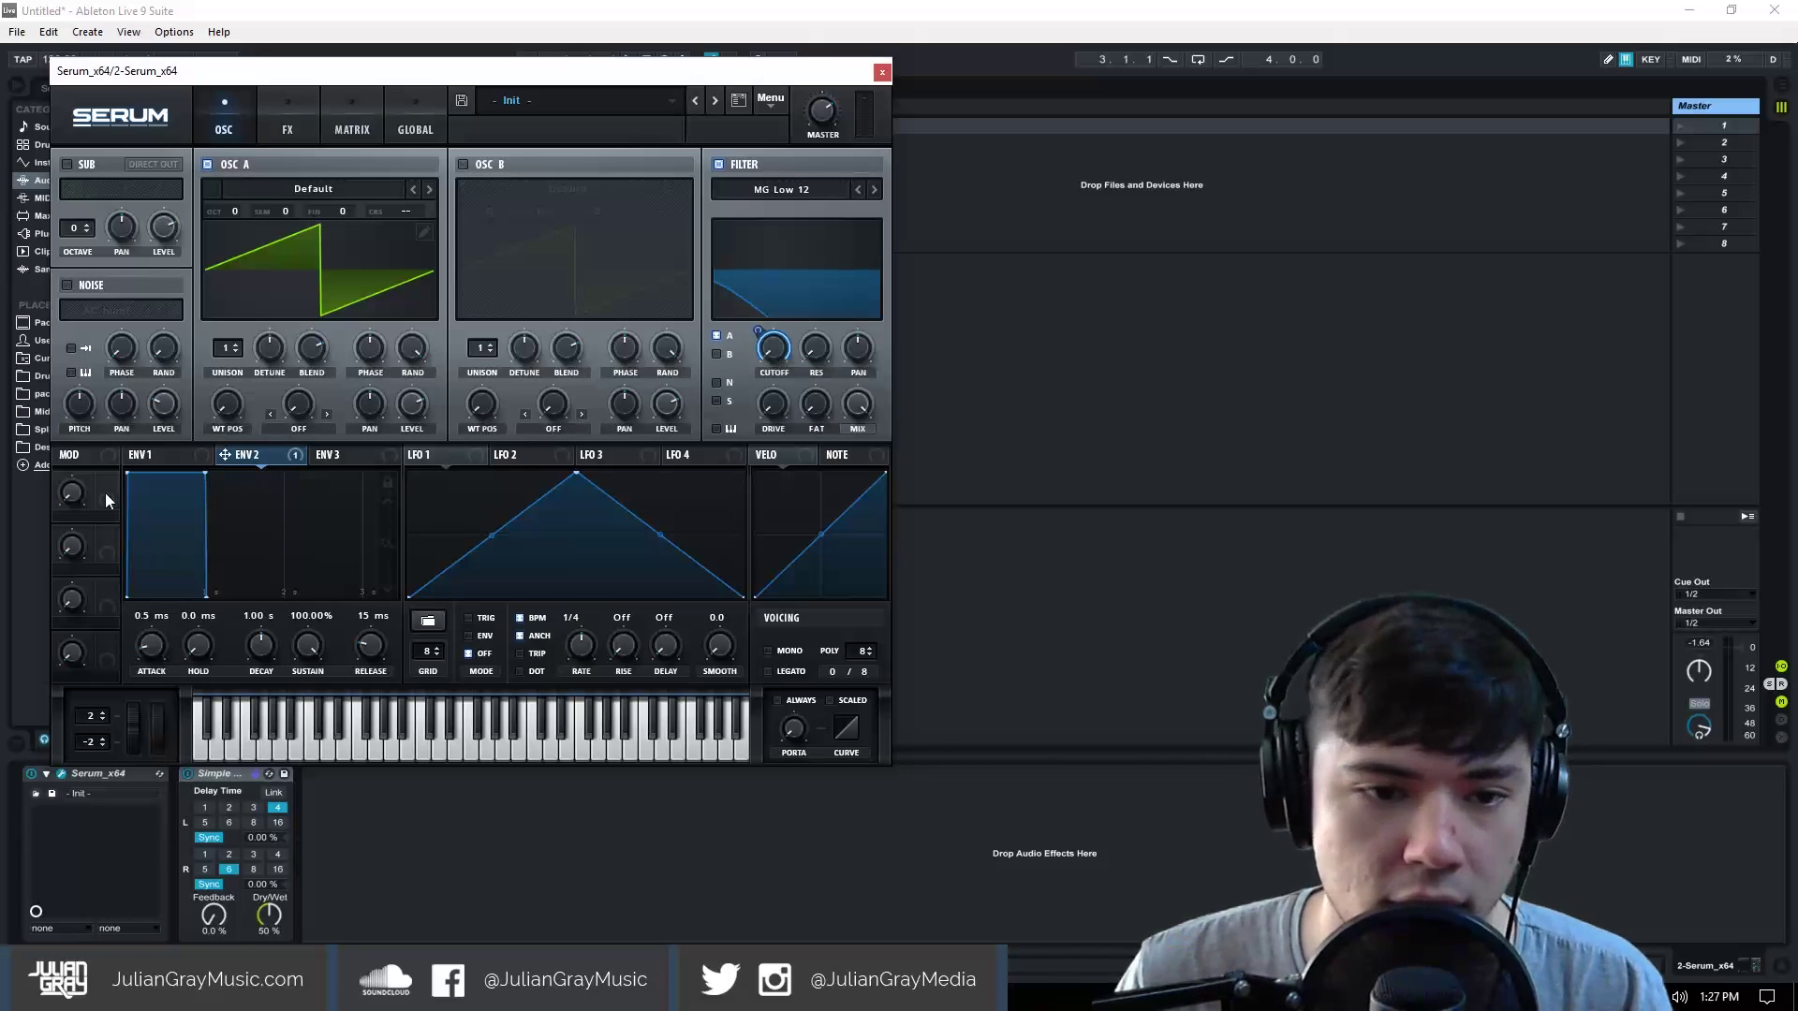
{"action": "left_click_drag", "start_coordinate": [206, 473], "coordinate": [204, 595]}
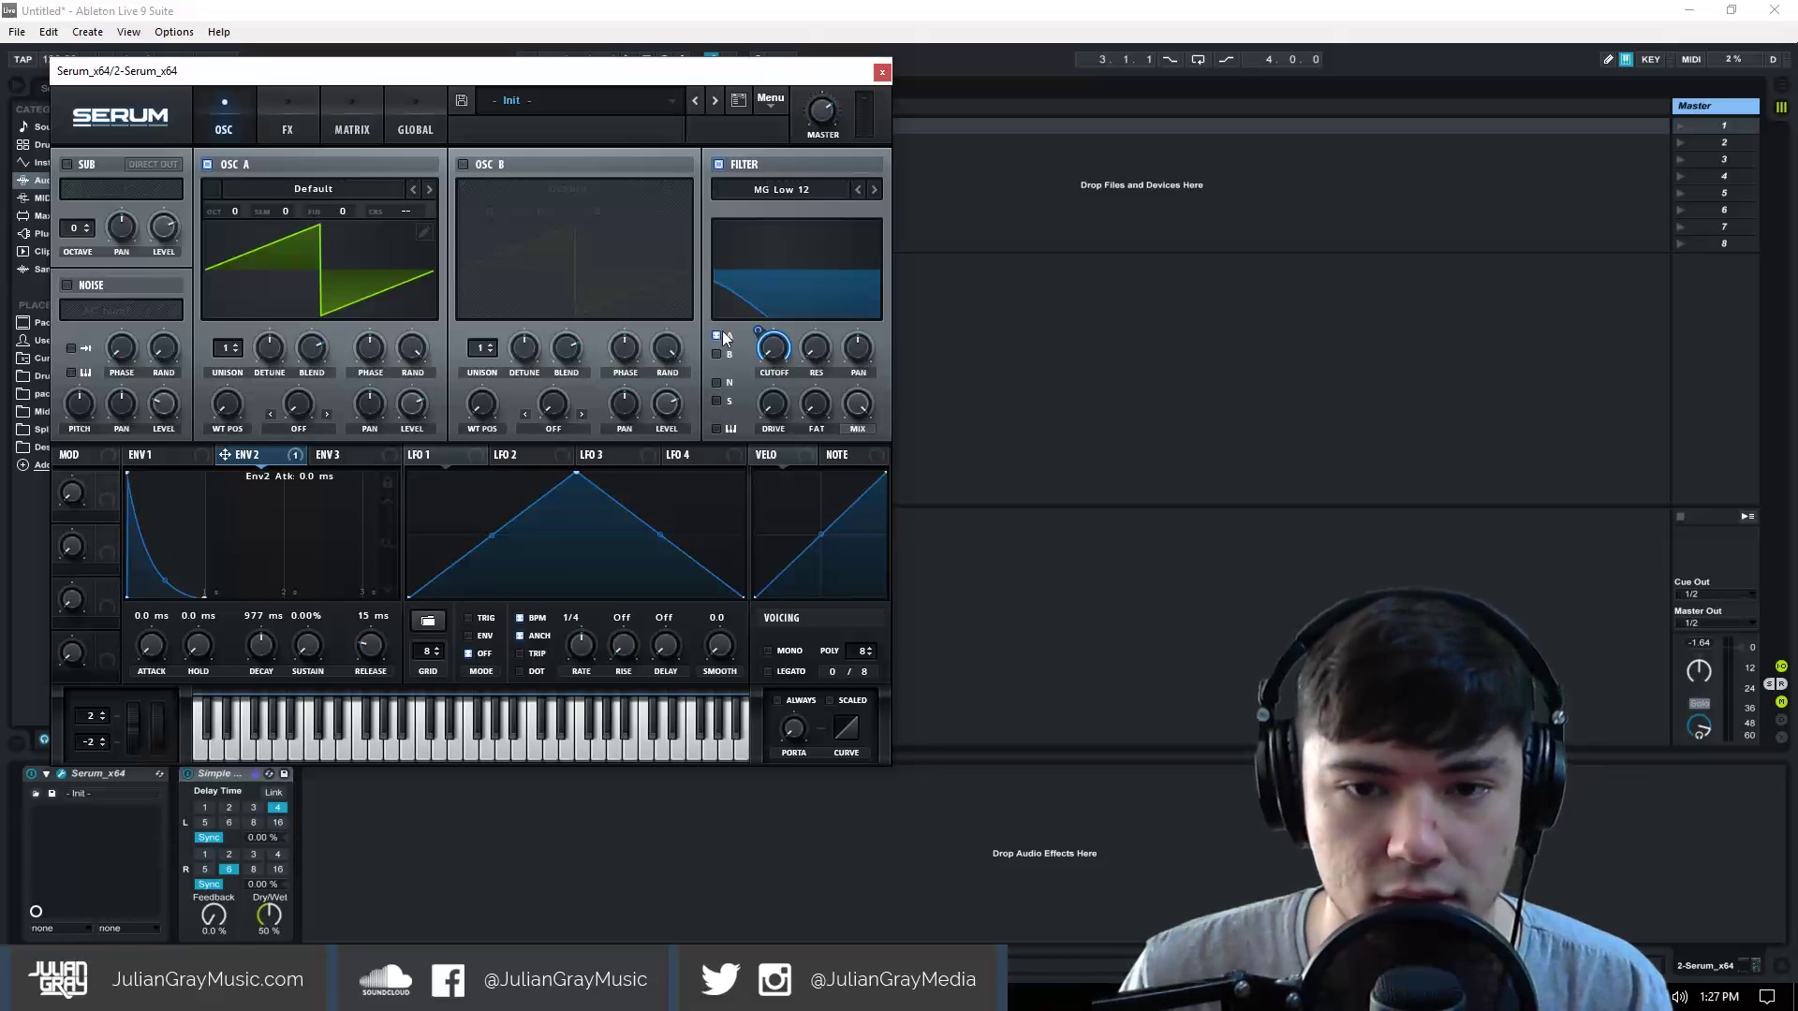
{"action": "mouse_move", "coordinate": [743, 360]}
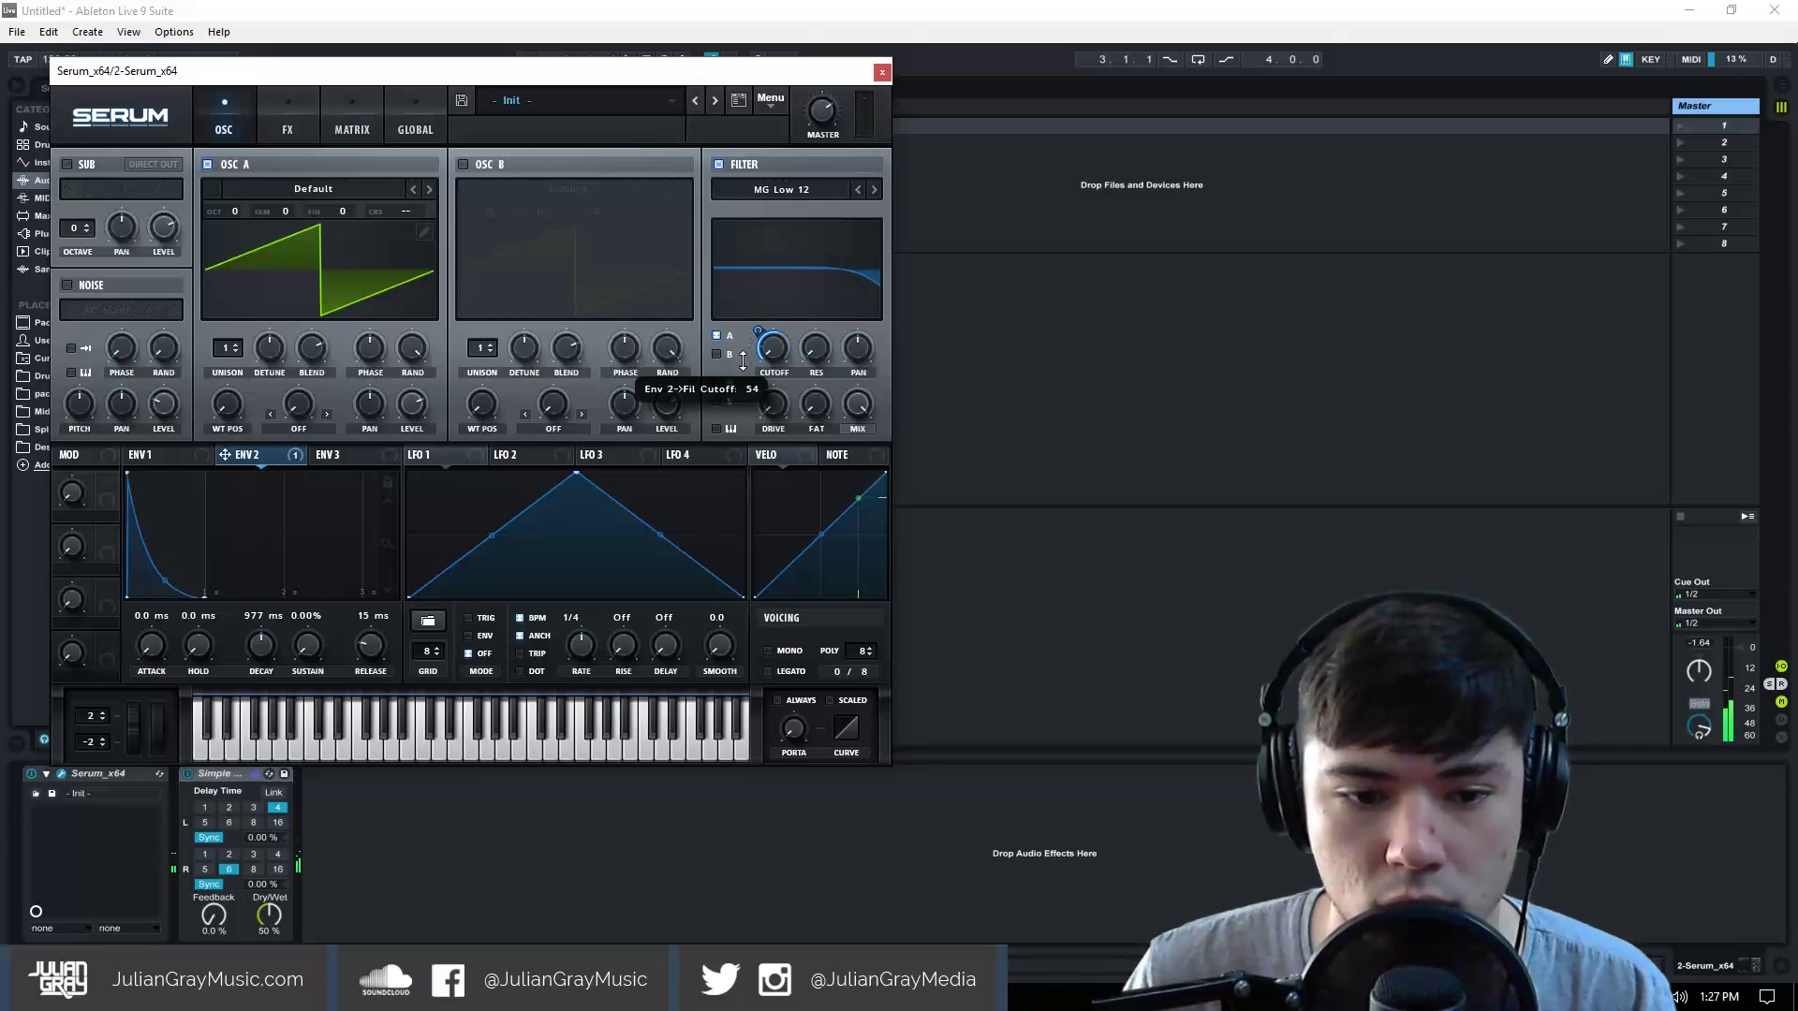
Step: Start playback and switch Simple Delay's left and right delays to Time, about 1 ms each
{"action": "key", "text": "ctrl+alt+p"}
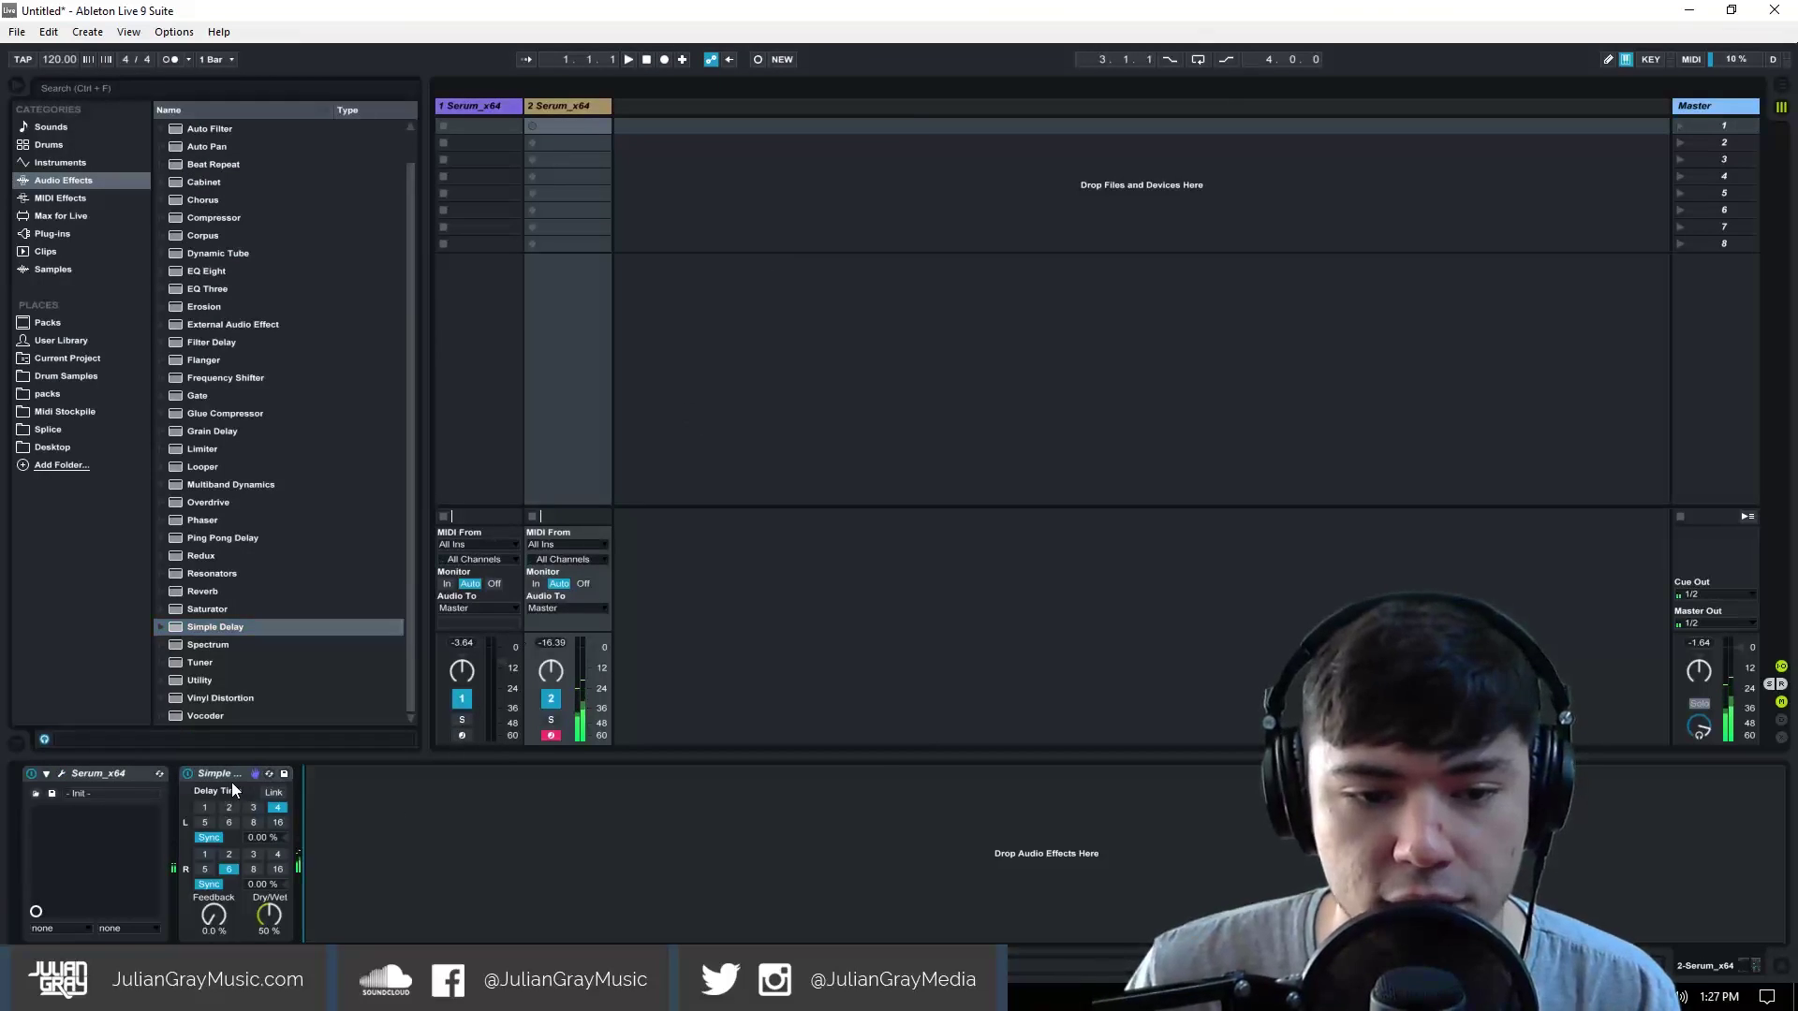
{"action": "key", "text": "space"}
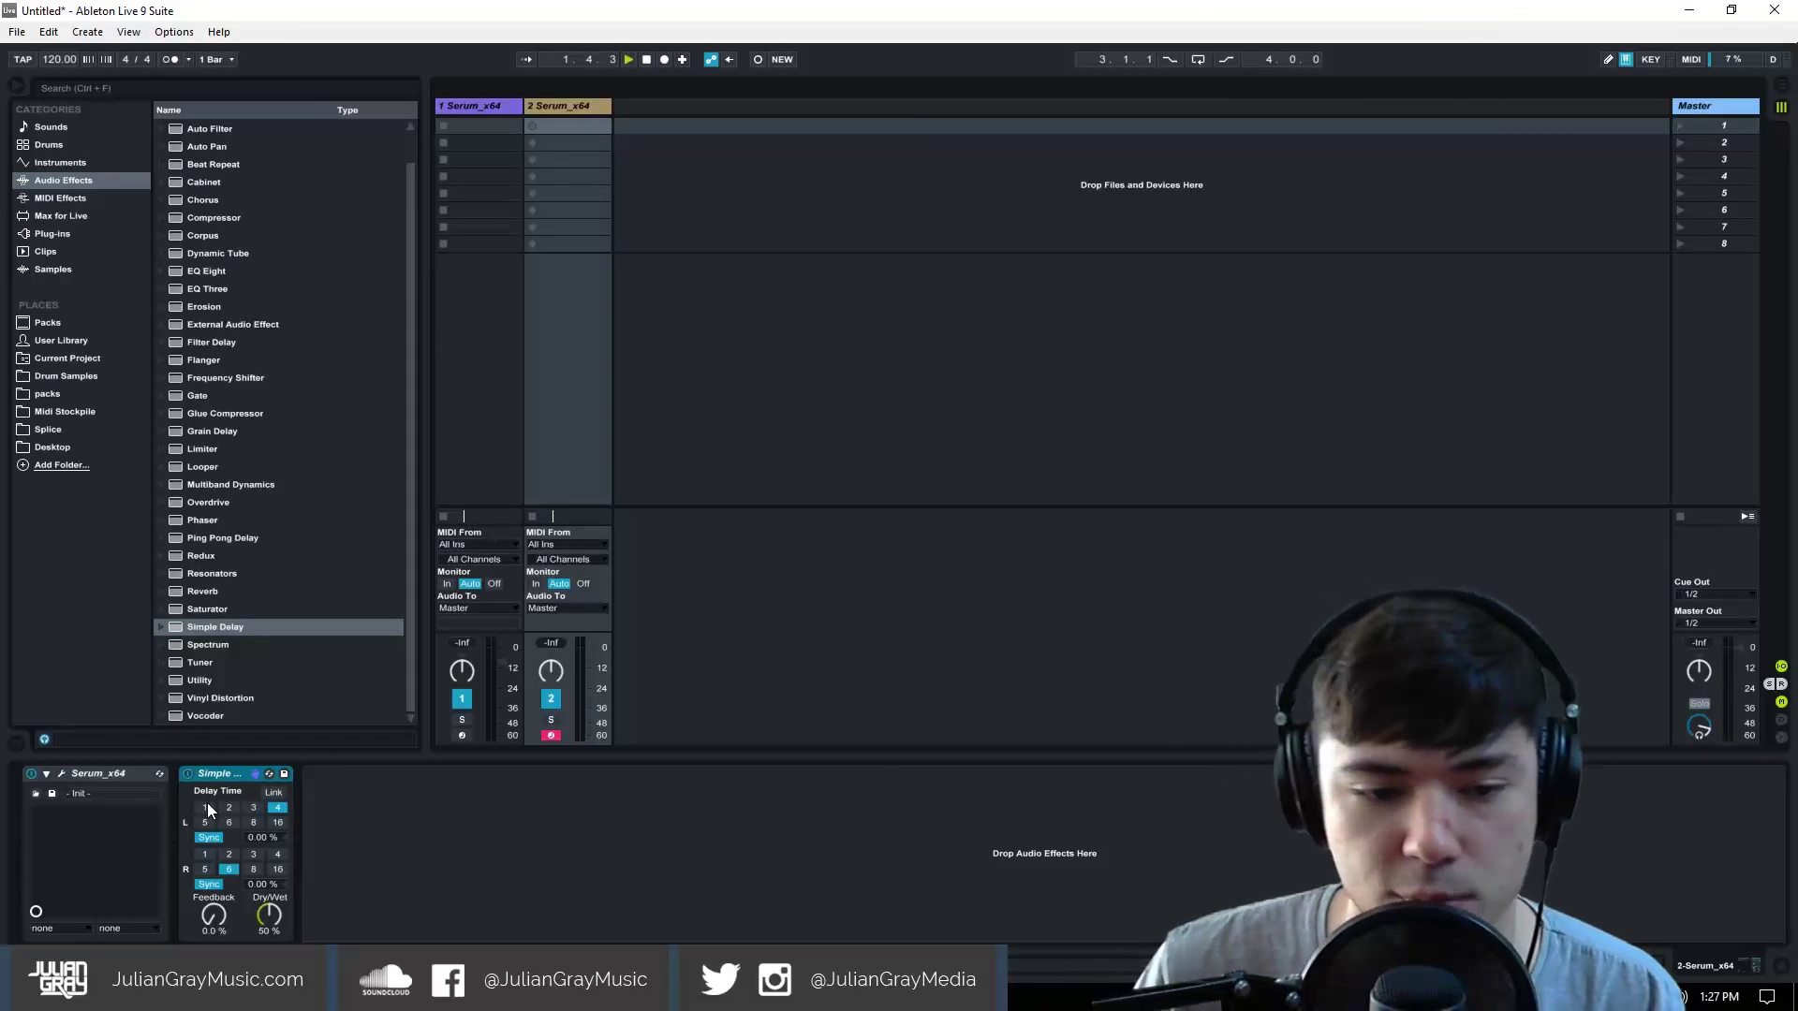
{"action": "left_click", "coordinate": [206, 807]}
{"action": "left_click", "coordinate": [205, 854]}
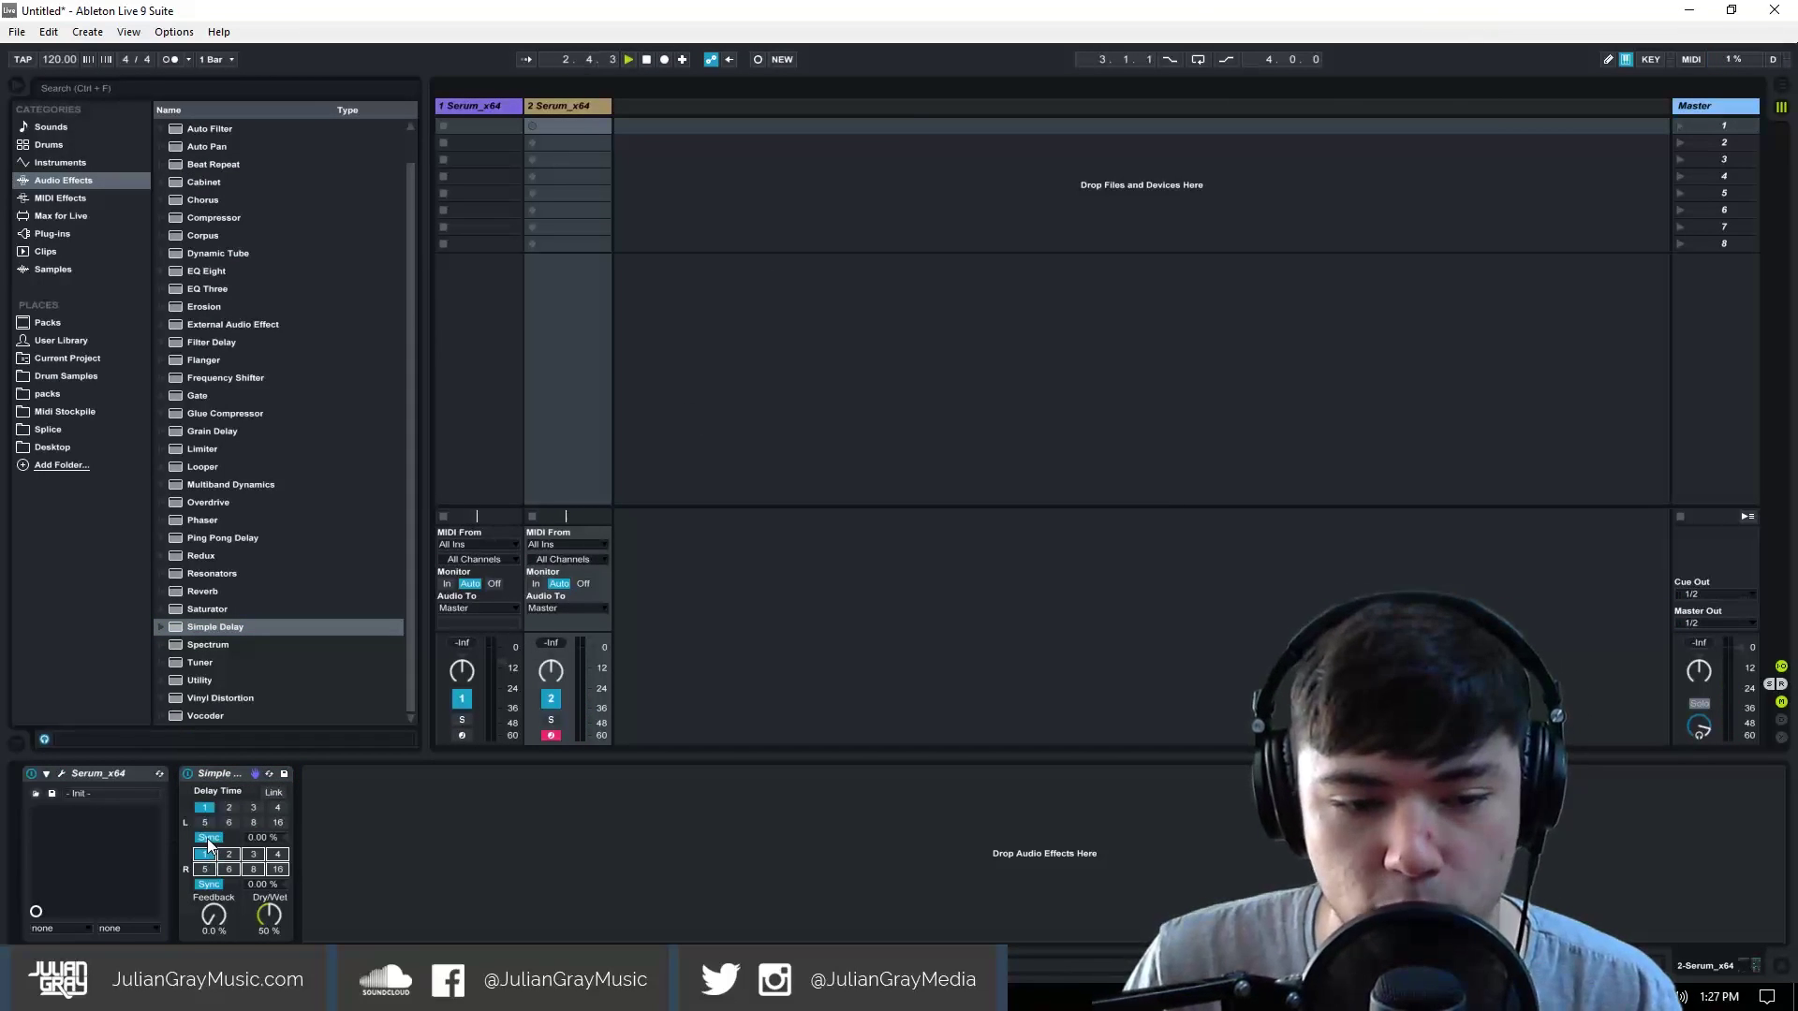
{"action": "left_click", "coordinate": [208, 838]}
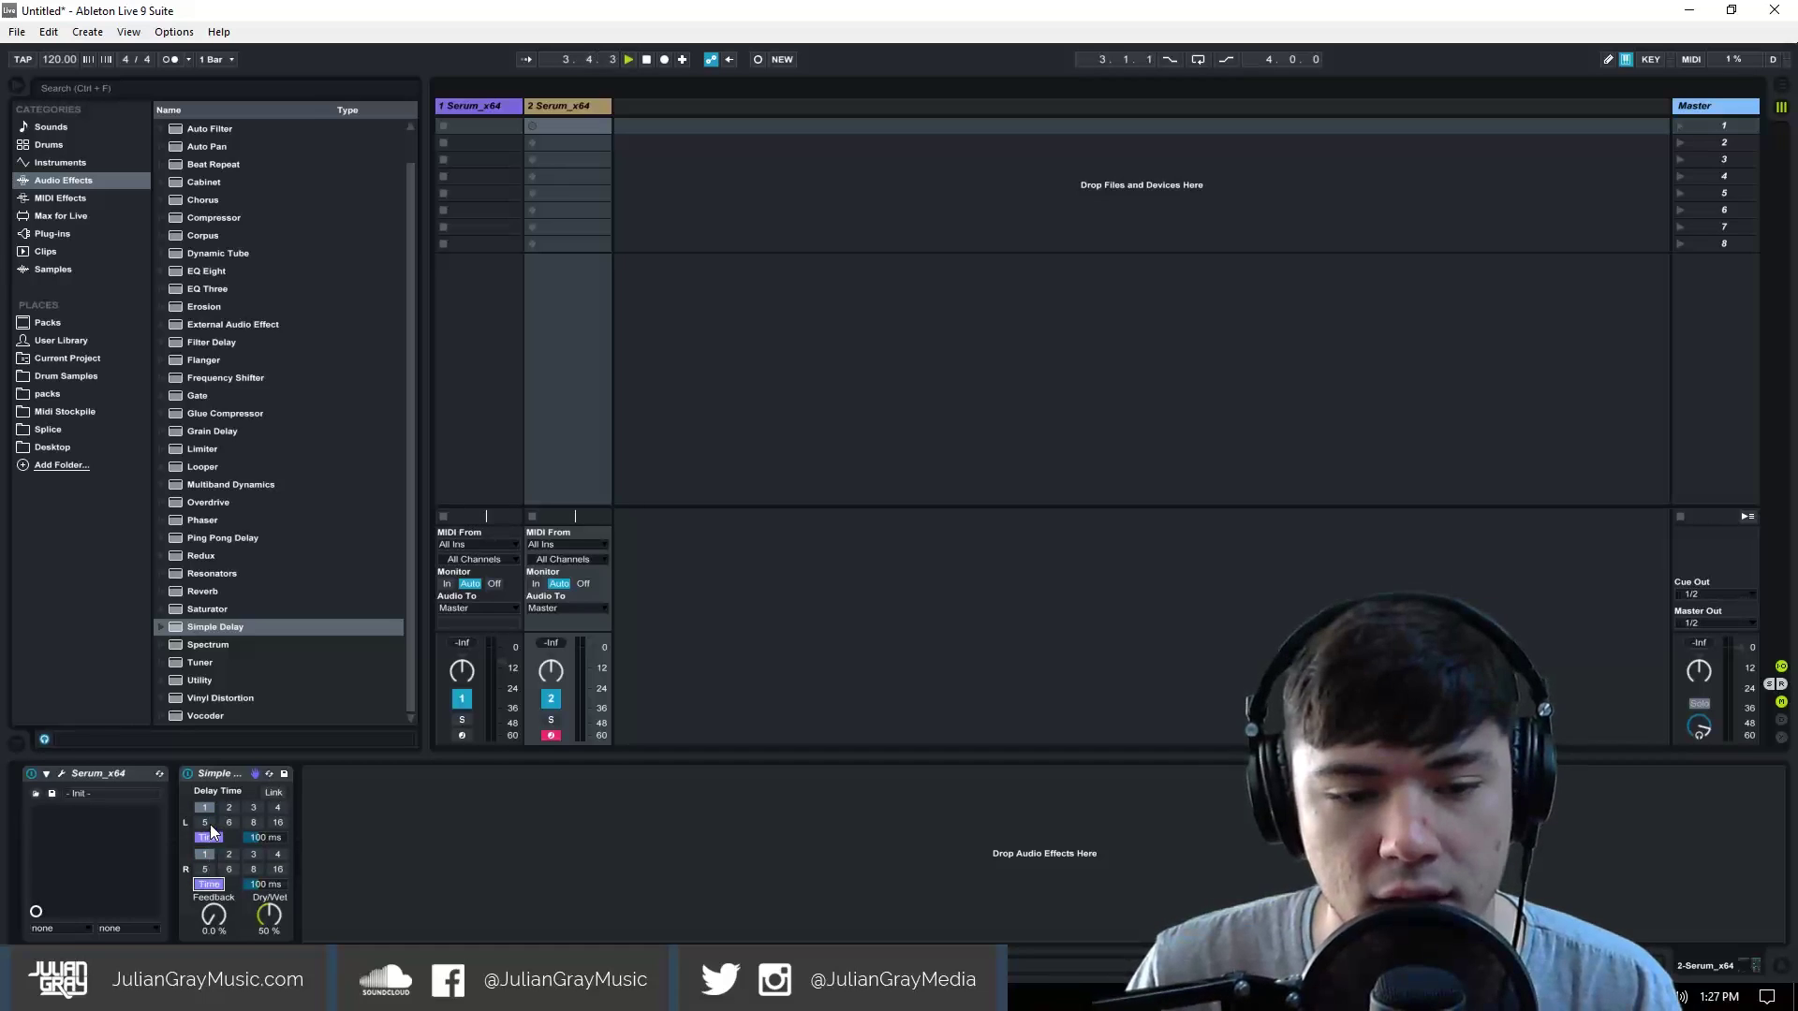
{"action": "left_click_drag", "start_coordinate": [267, 842], "coordinate": [267, 880]}
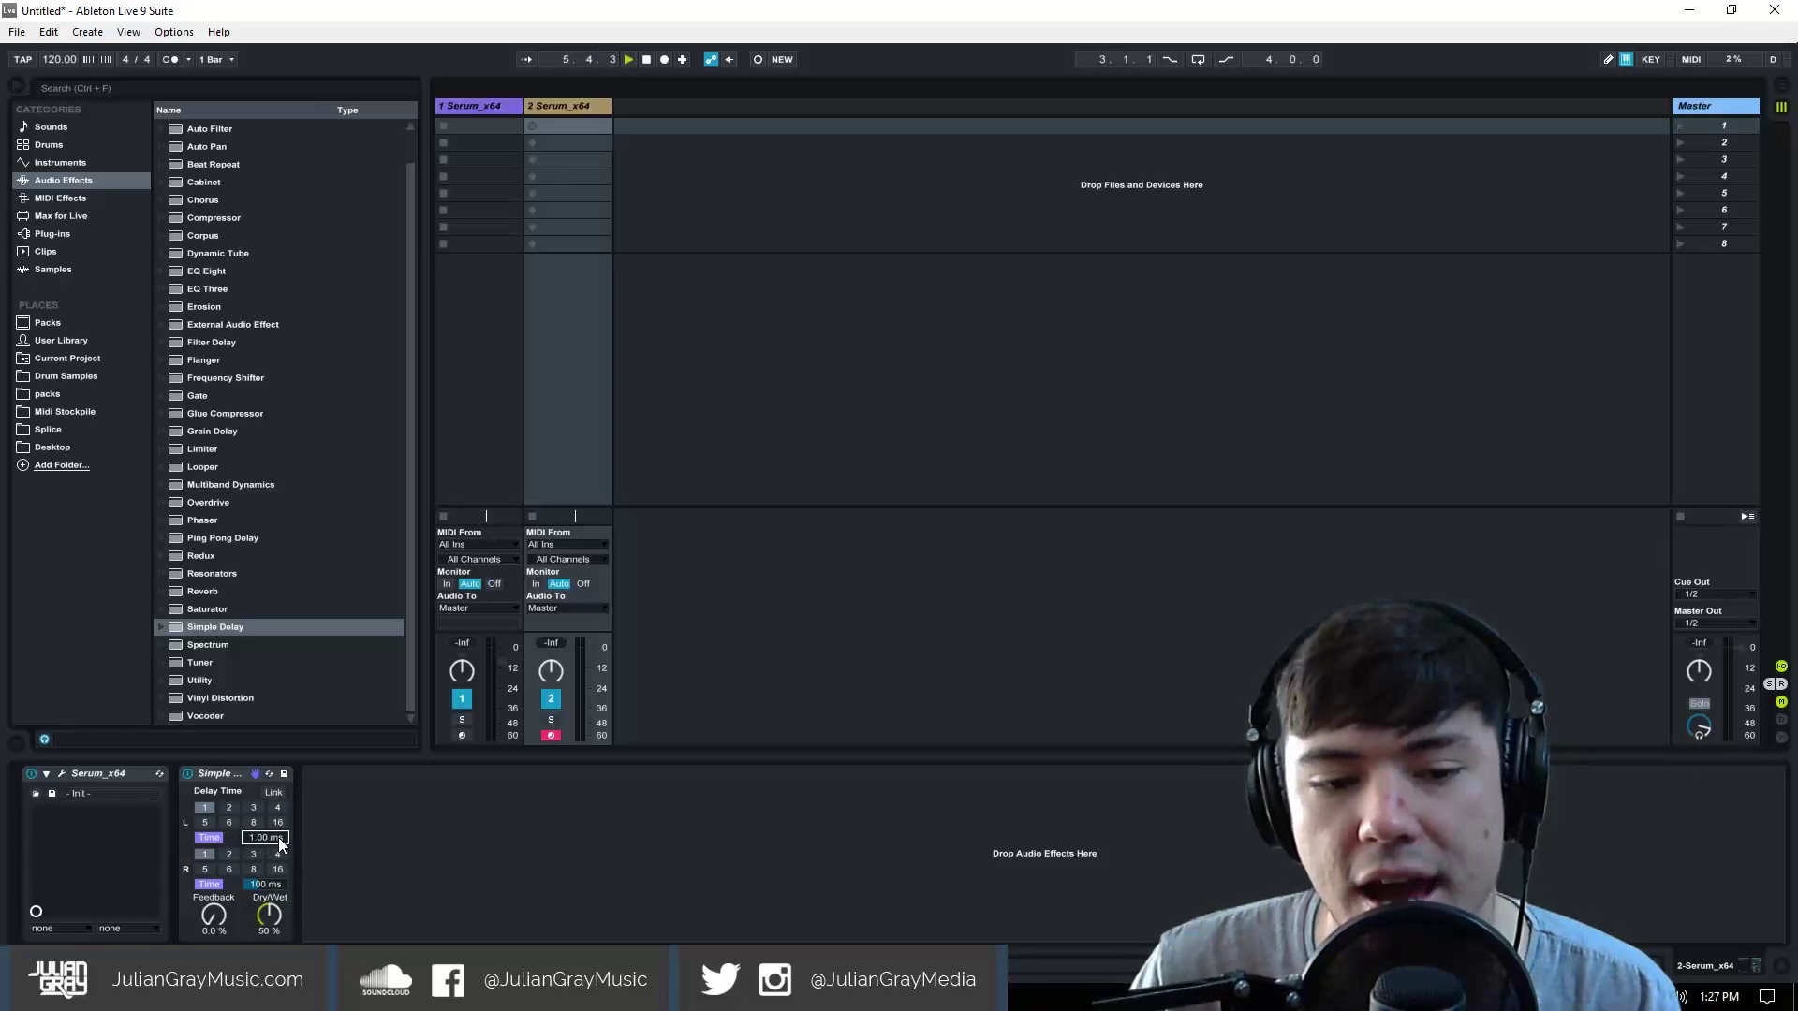
{"action": "left_click_drag", "start_coordinate": [266, 884], "coordinate": [266, 936]}
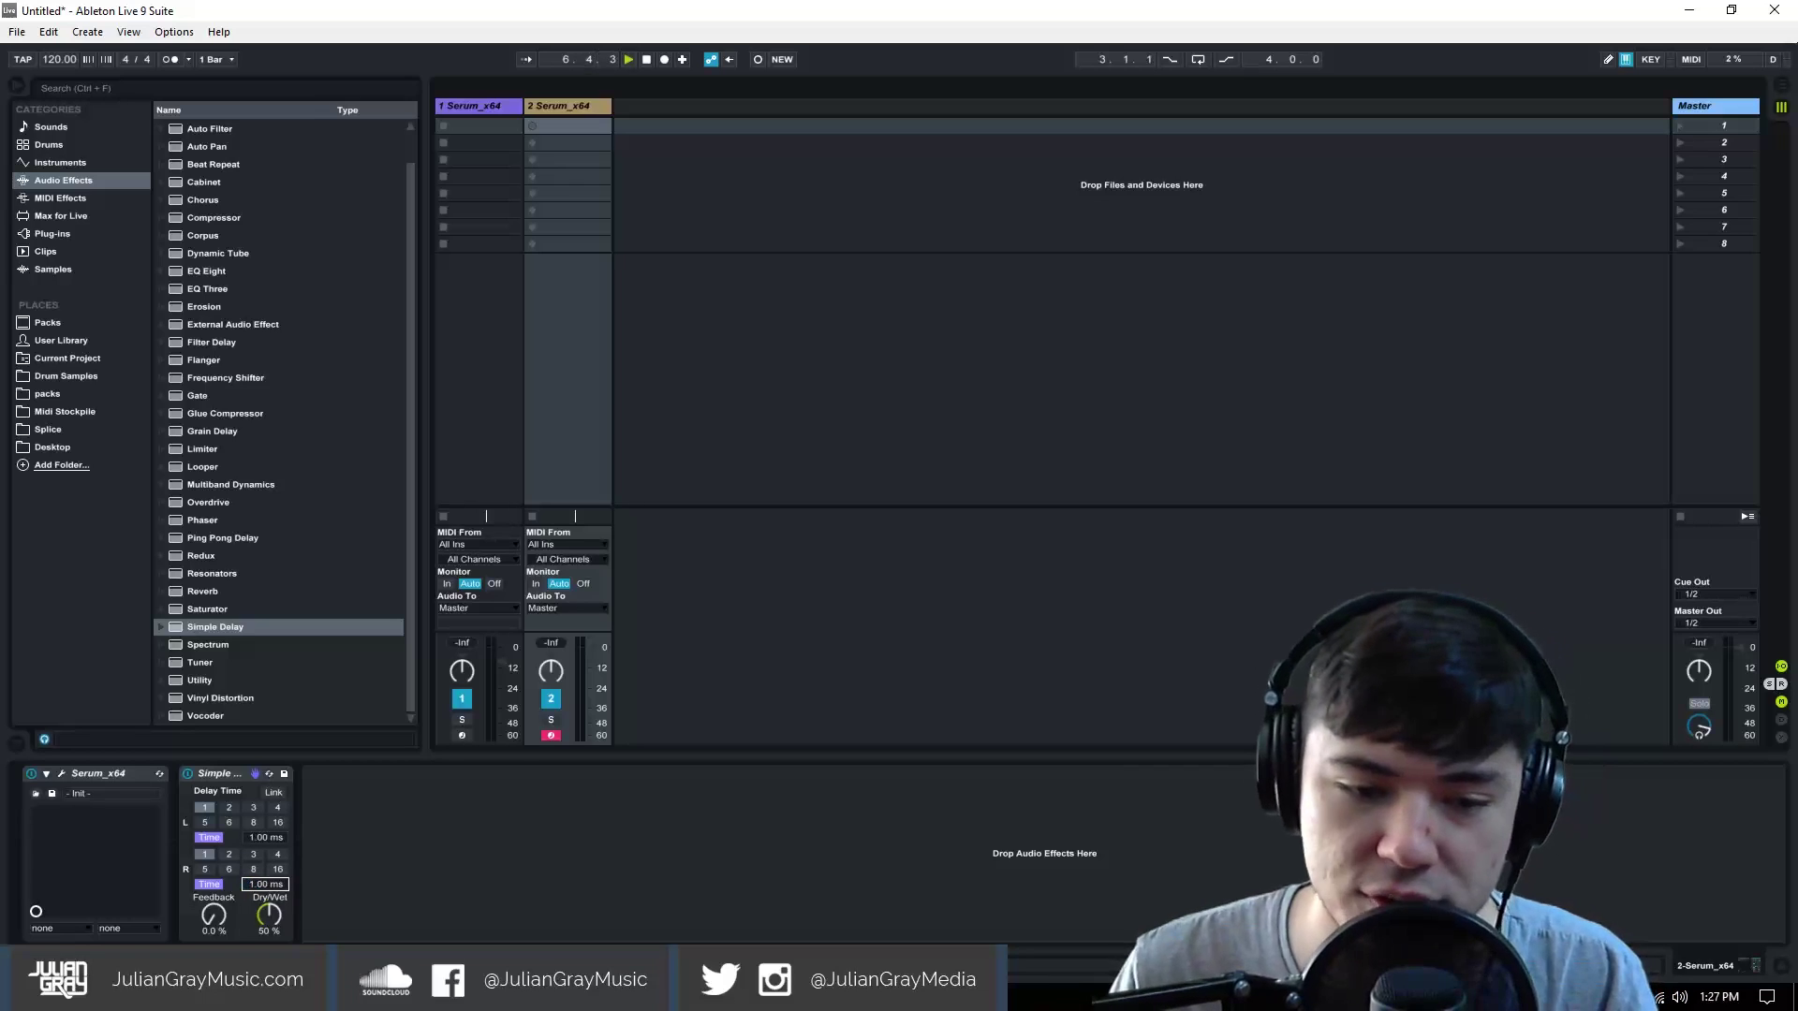
Step: Set Simple Delay's Dry/Wet to 100% and fine-tune the right delay to 10.3 ms
{"action": "left_click", "coordinate": [262, 838]}
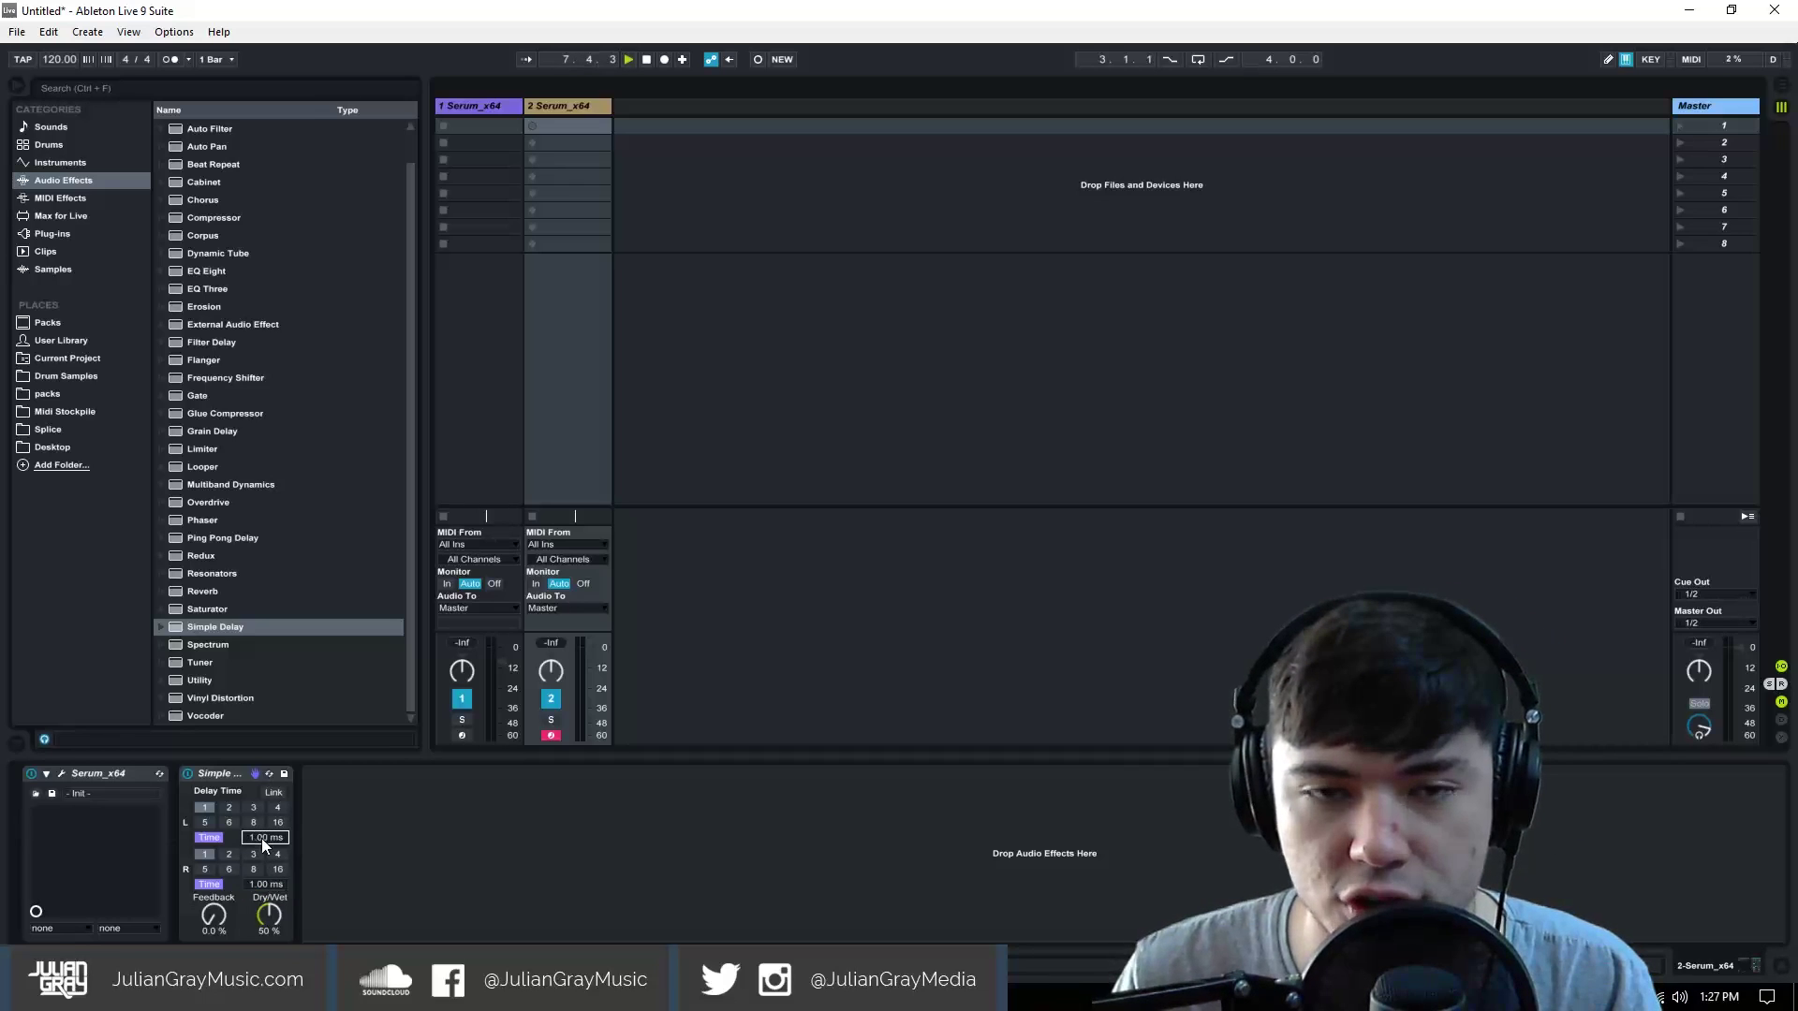
{"action": "left_click", "coordinate": [266, 884]}
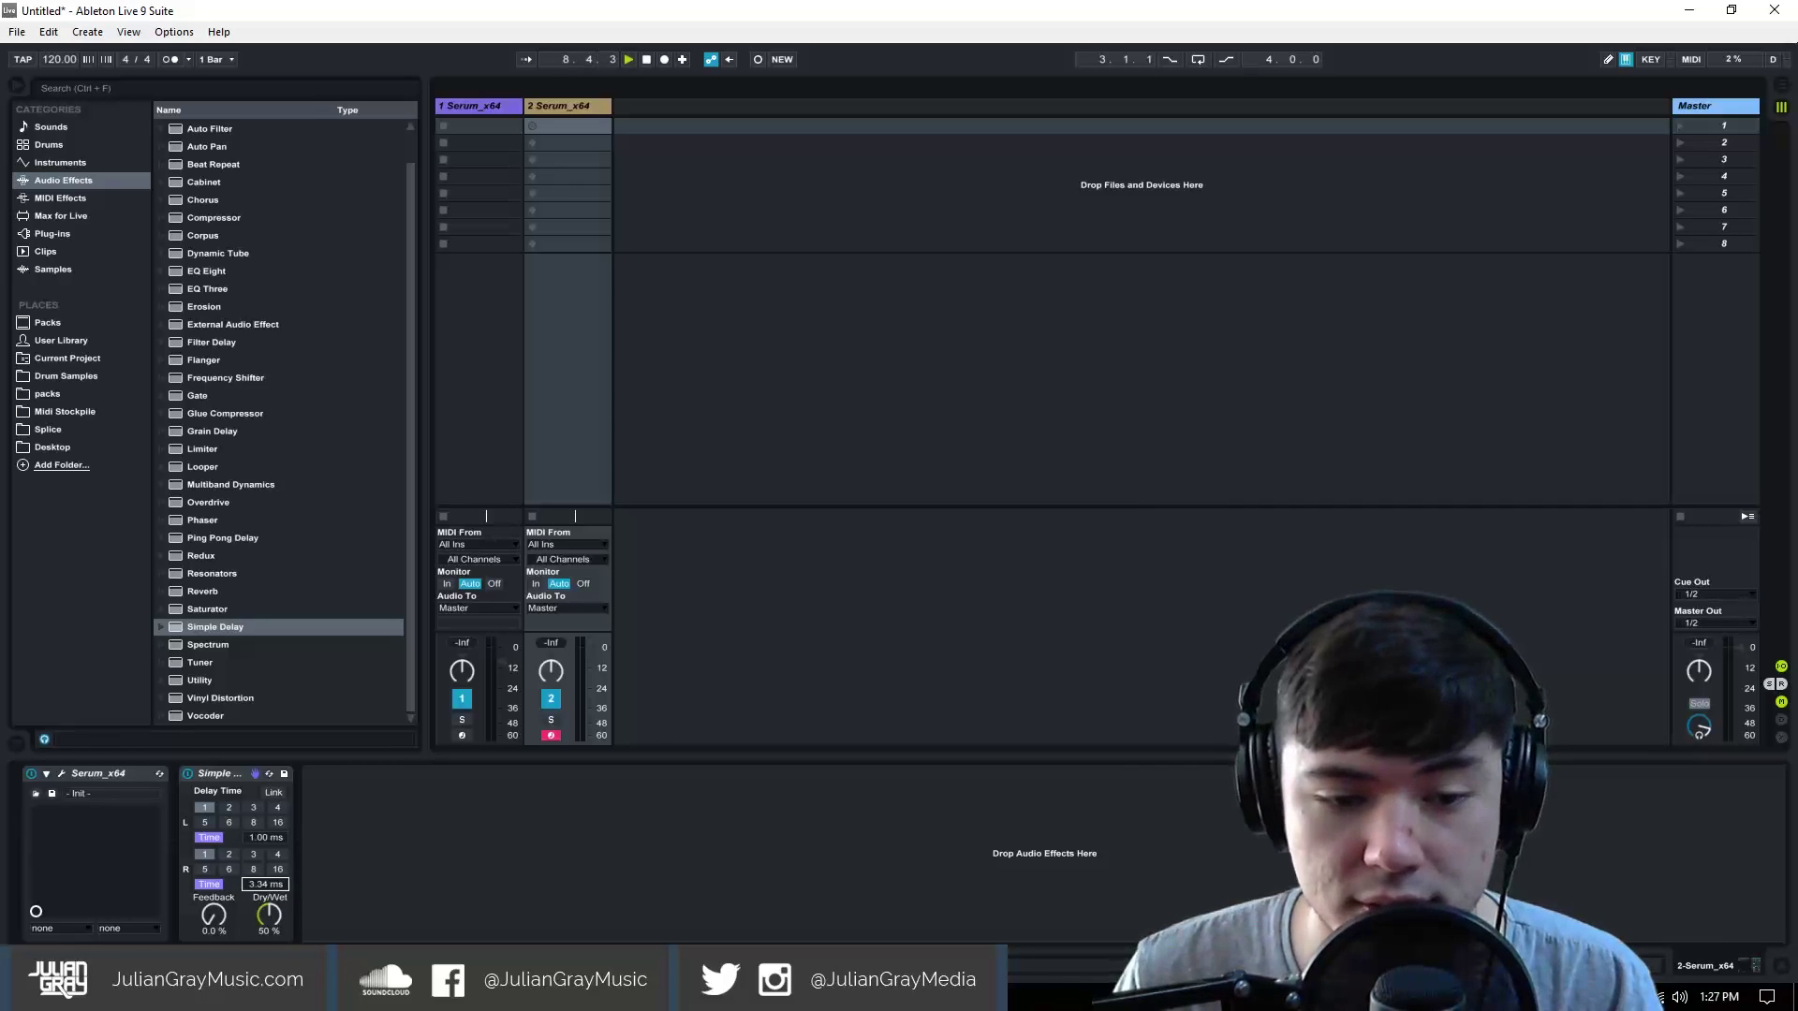
{"action": "left_click", "coordinate": [268, 917]}
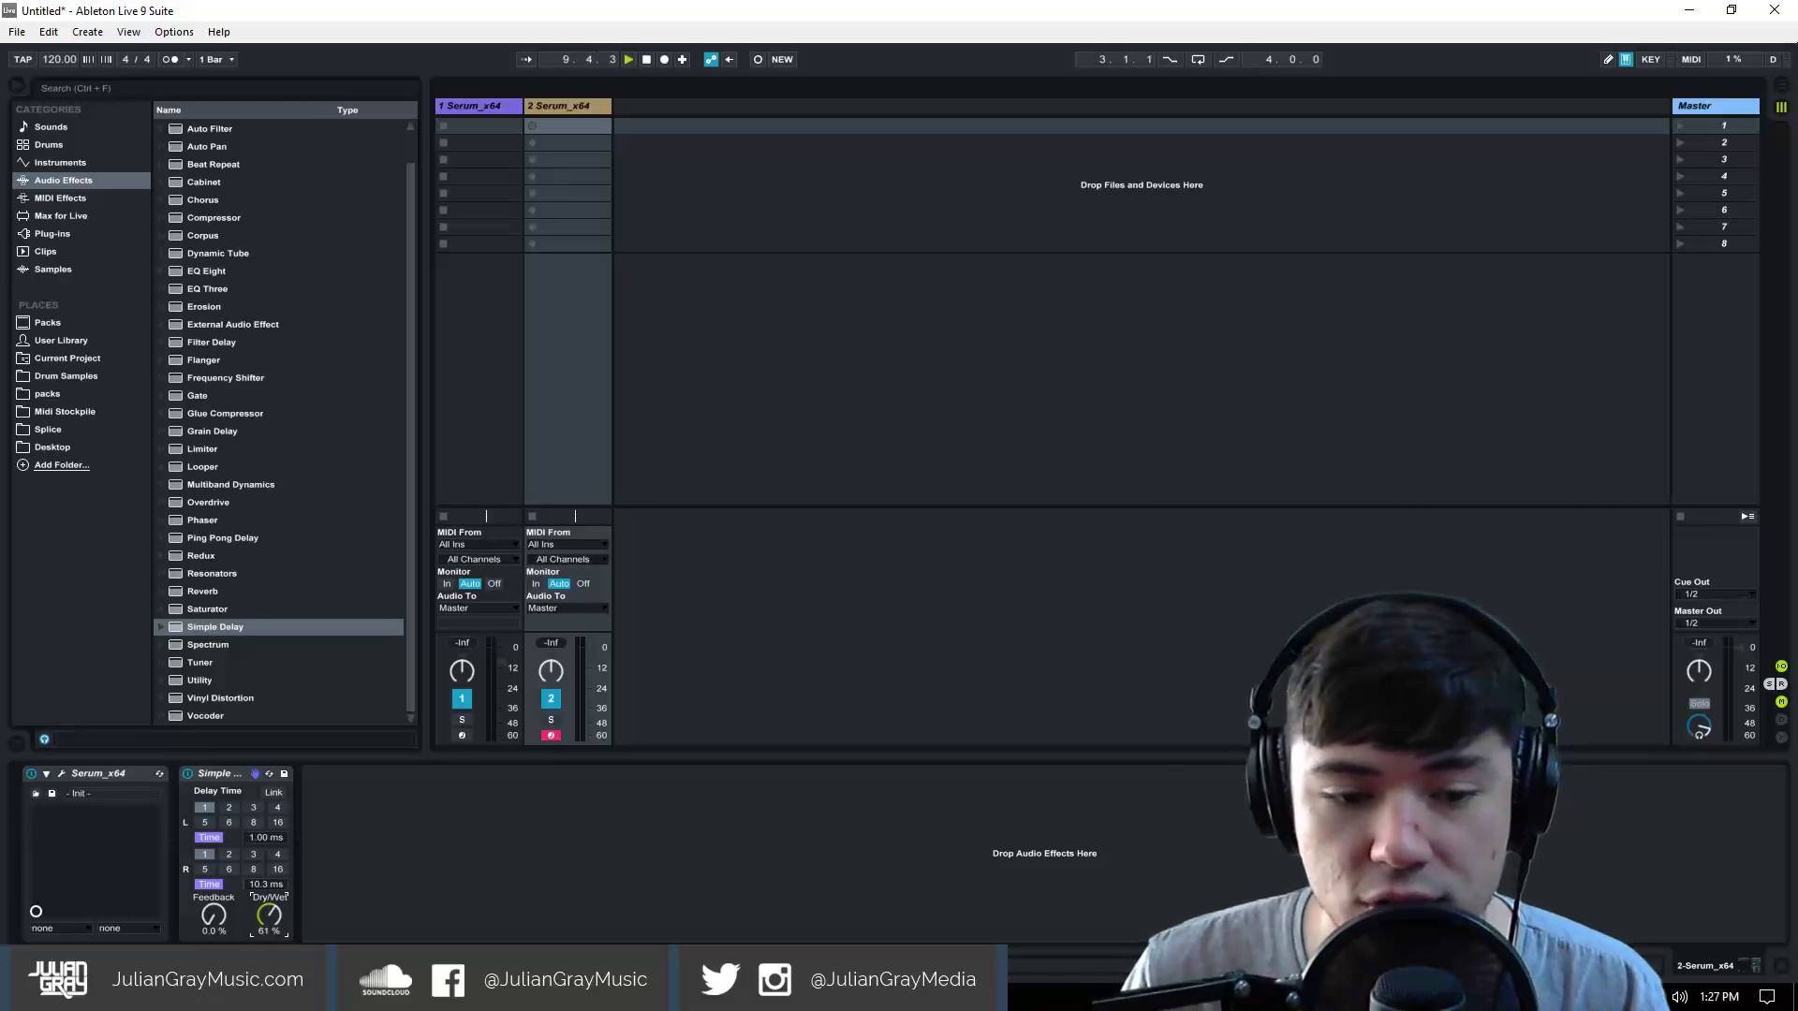
{"action": "left_click_drag", "start_coordinate": [268, 917], "coordinate": [269, 753]}
{"action": "left_click", "coordinate": [215, 770]}
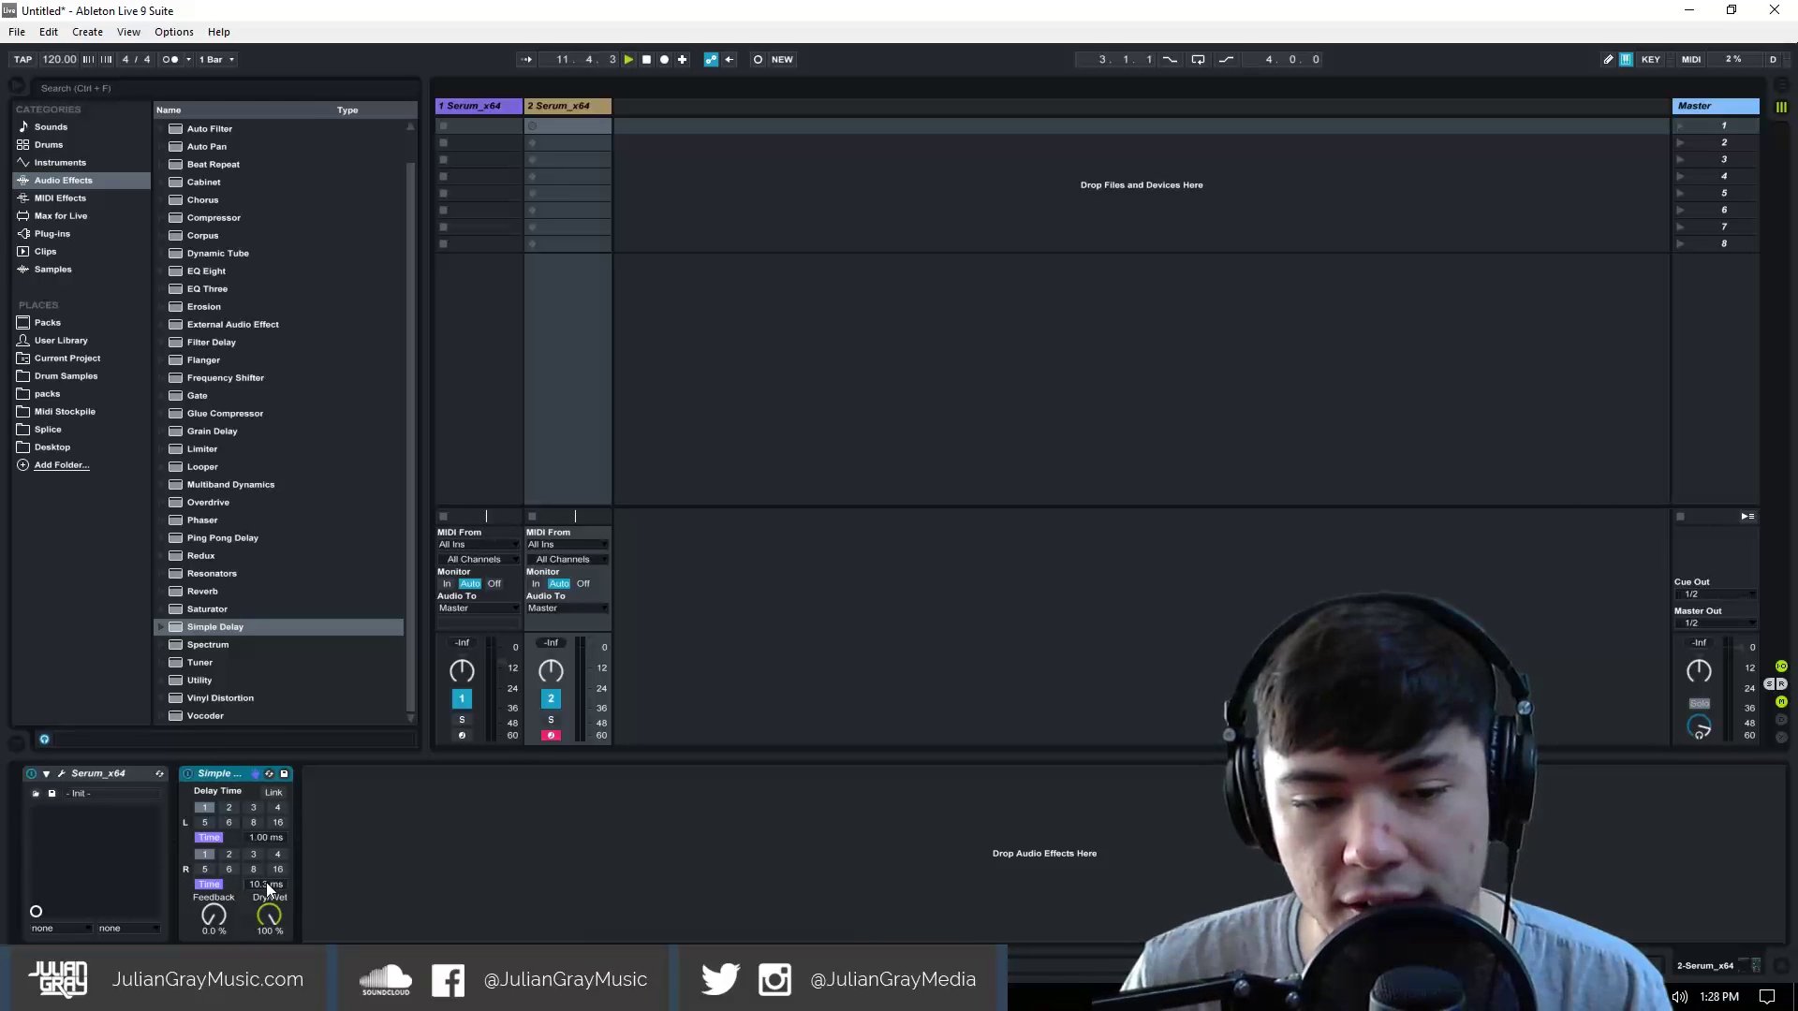
{"action": "left_click_drag", "start_coordinate": [269, 890], "coordinate": [270, 892]}
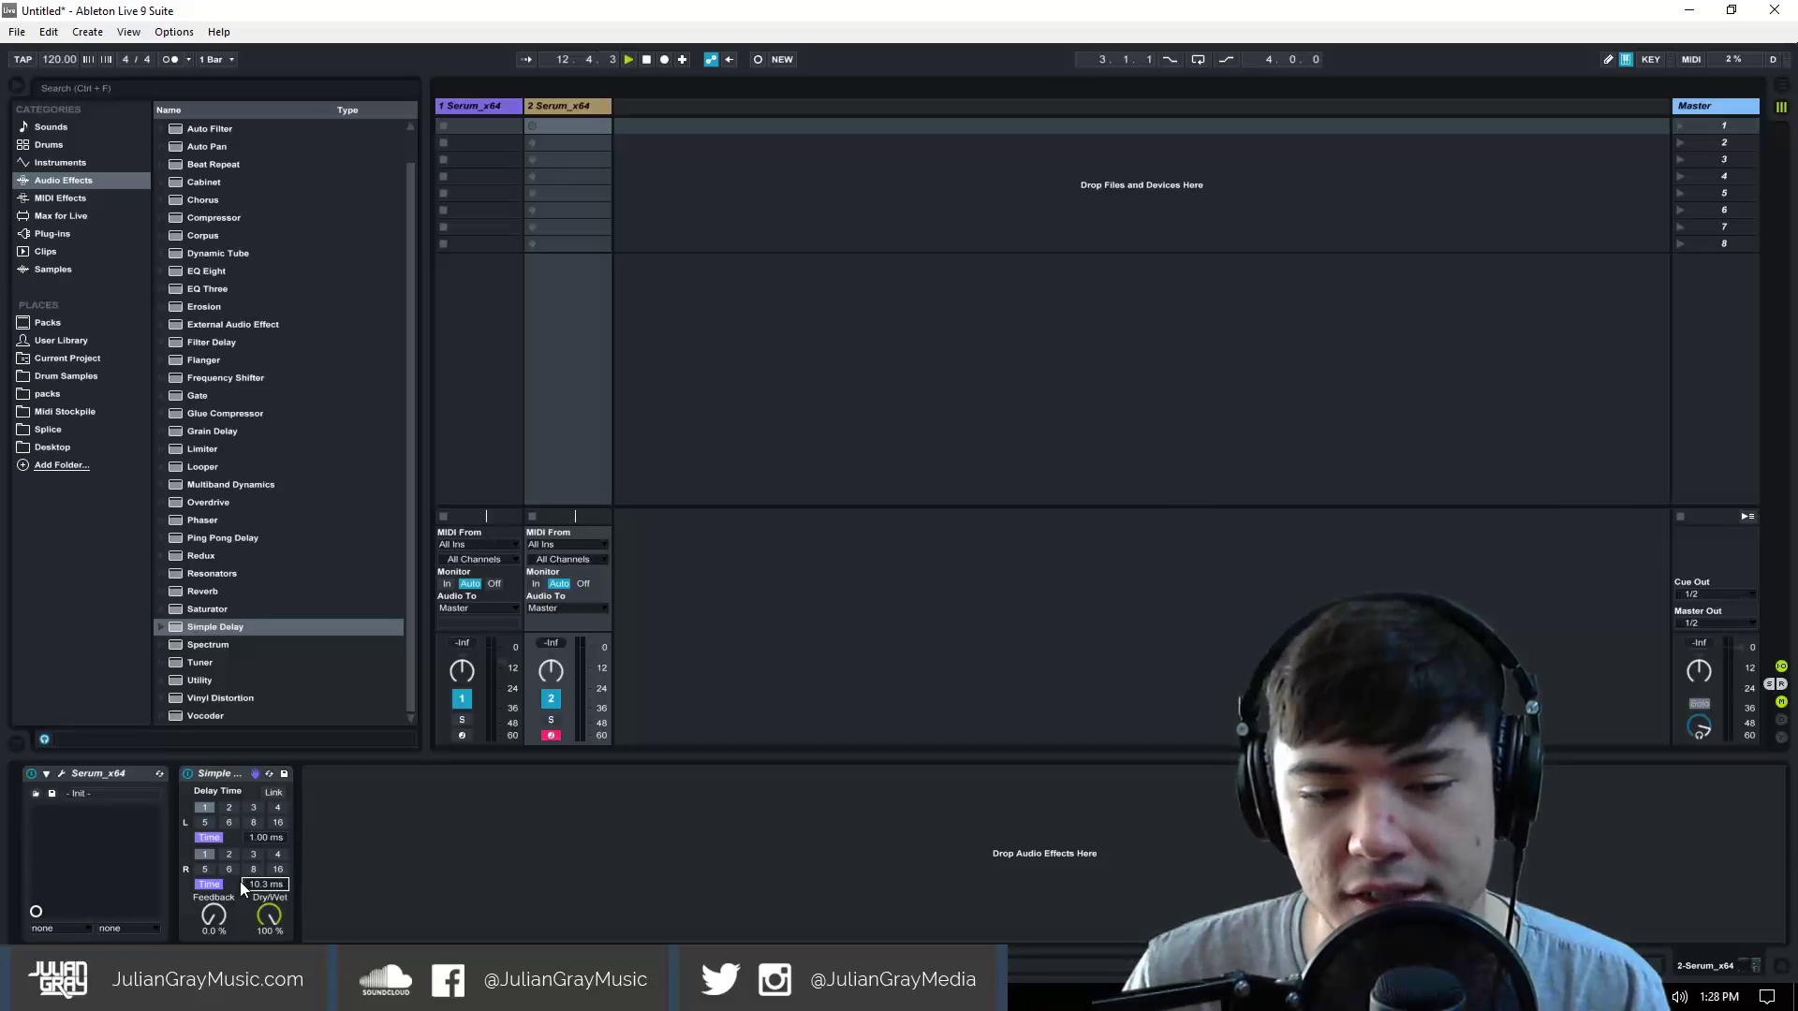
{"action": "left_click", "coordinate": [267, 839]}
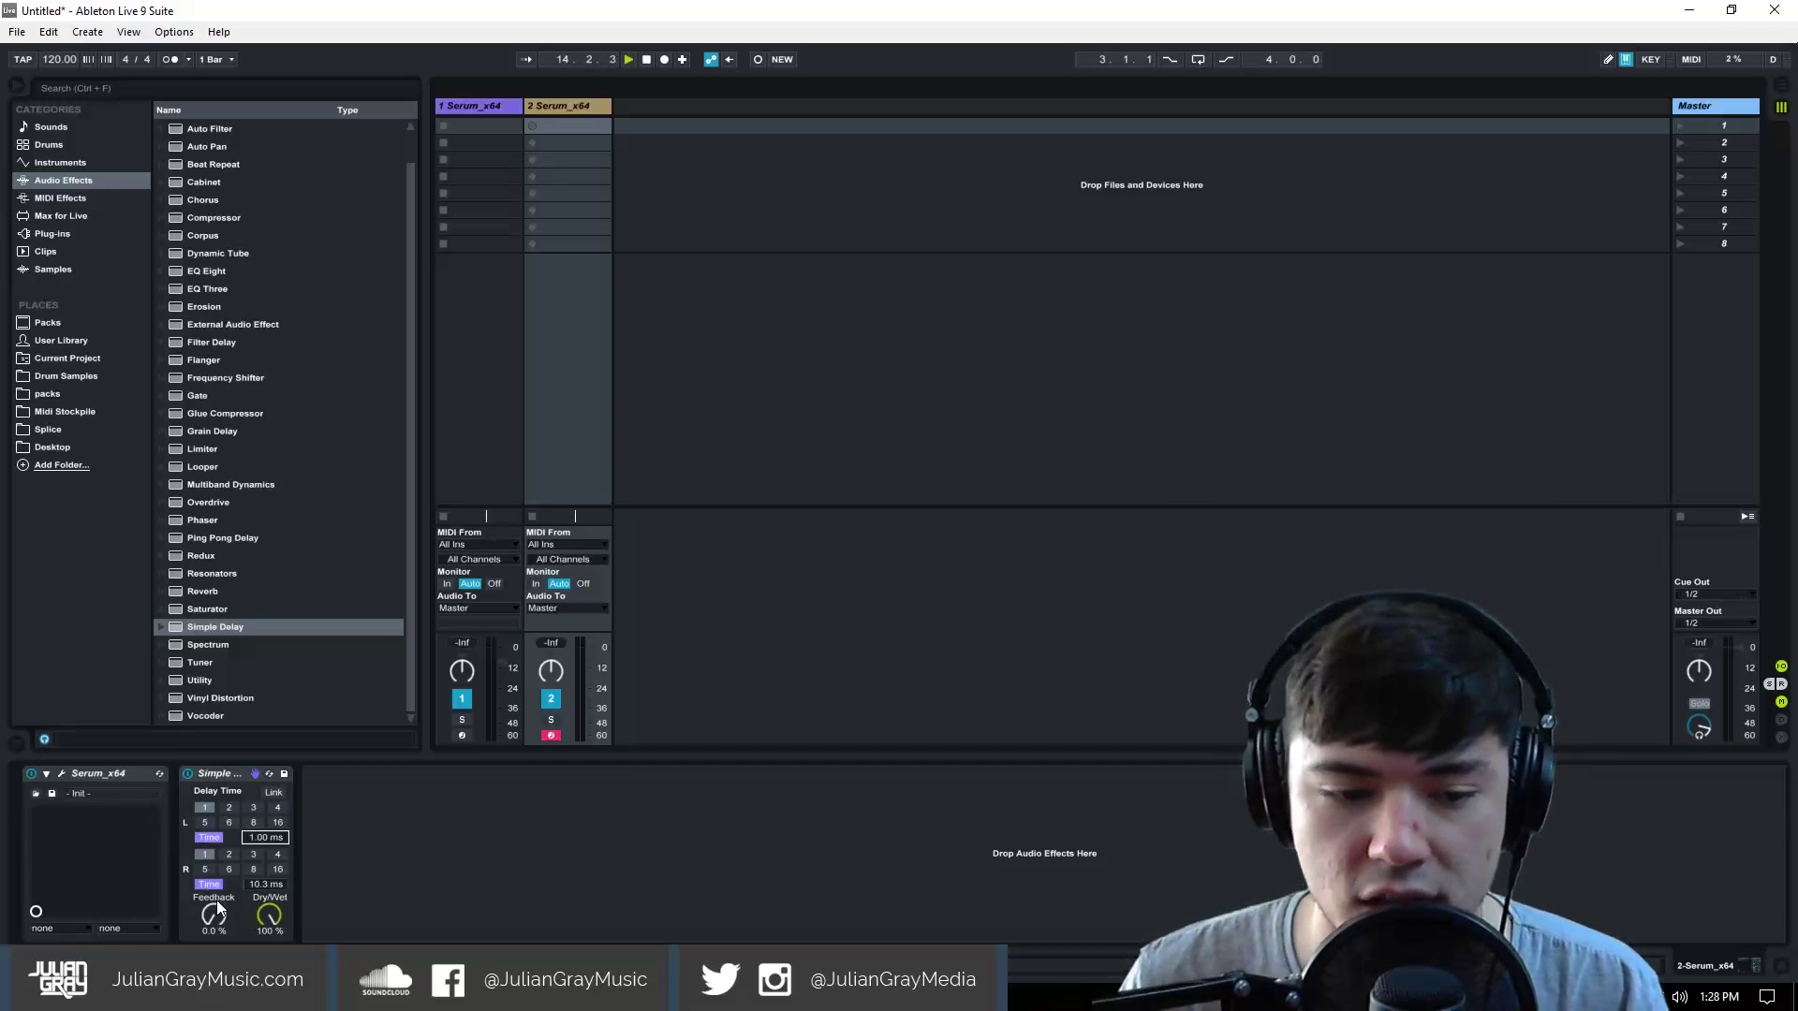
Step: Raise the Simple Delay's right time to 17.4 ms, return it to 10.3 ms, then swap so left is 10.3 ms and right 1.00 ms
{"action": "left_click", "coordinate": [207, 775]}
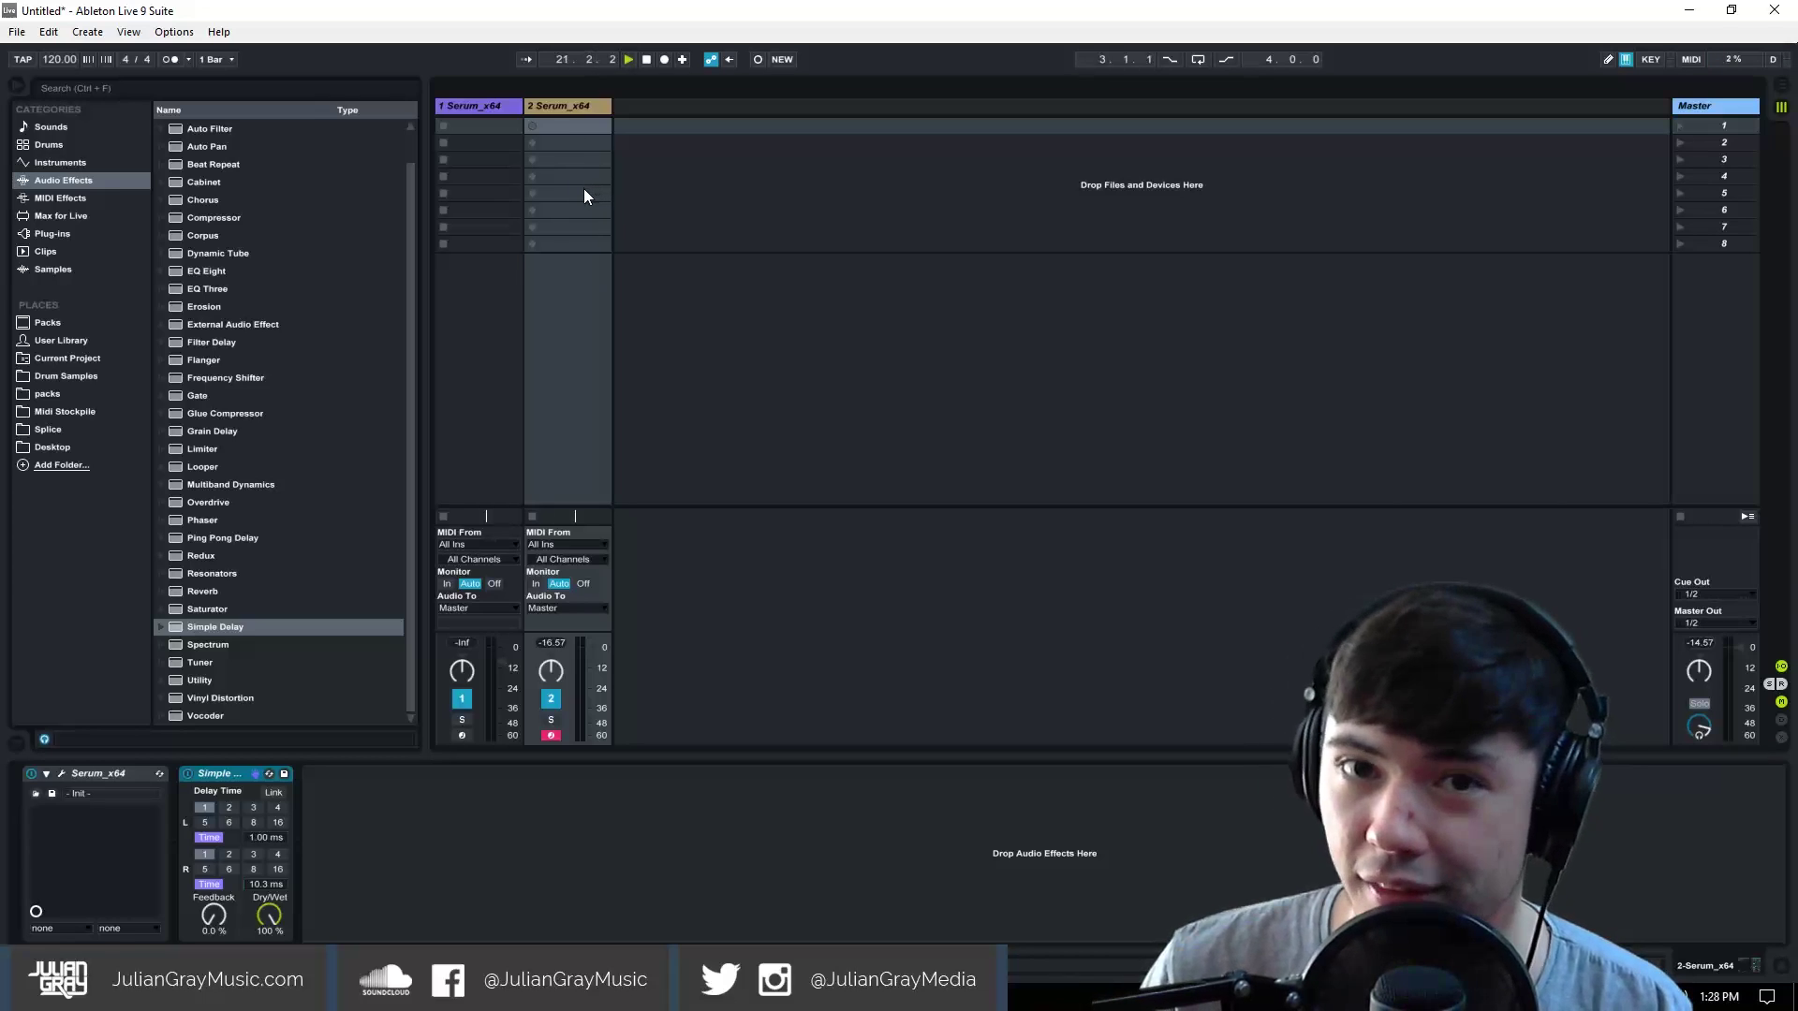
{"action": "left_click", "coordinate": [266, 885]}
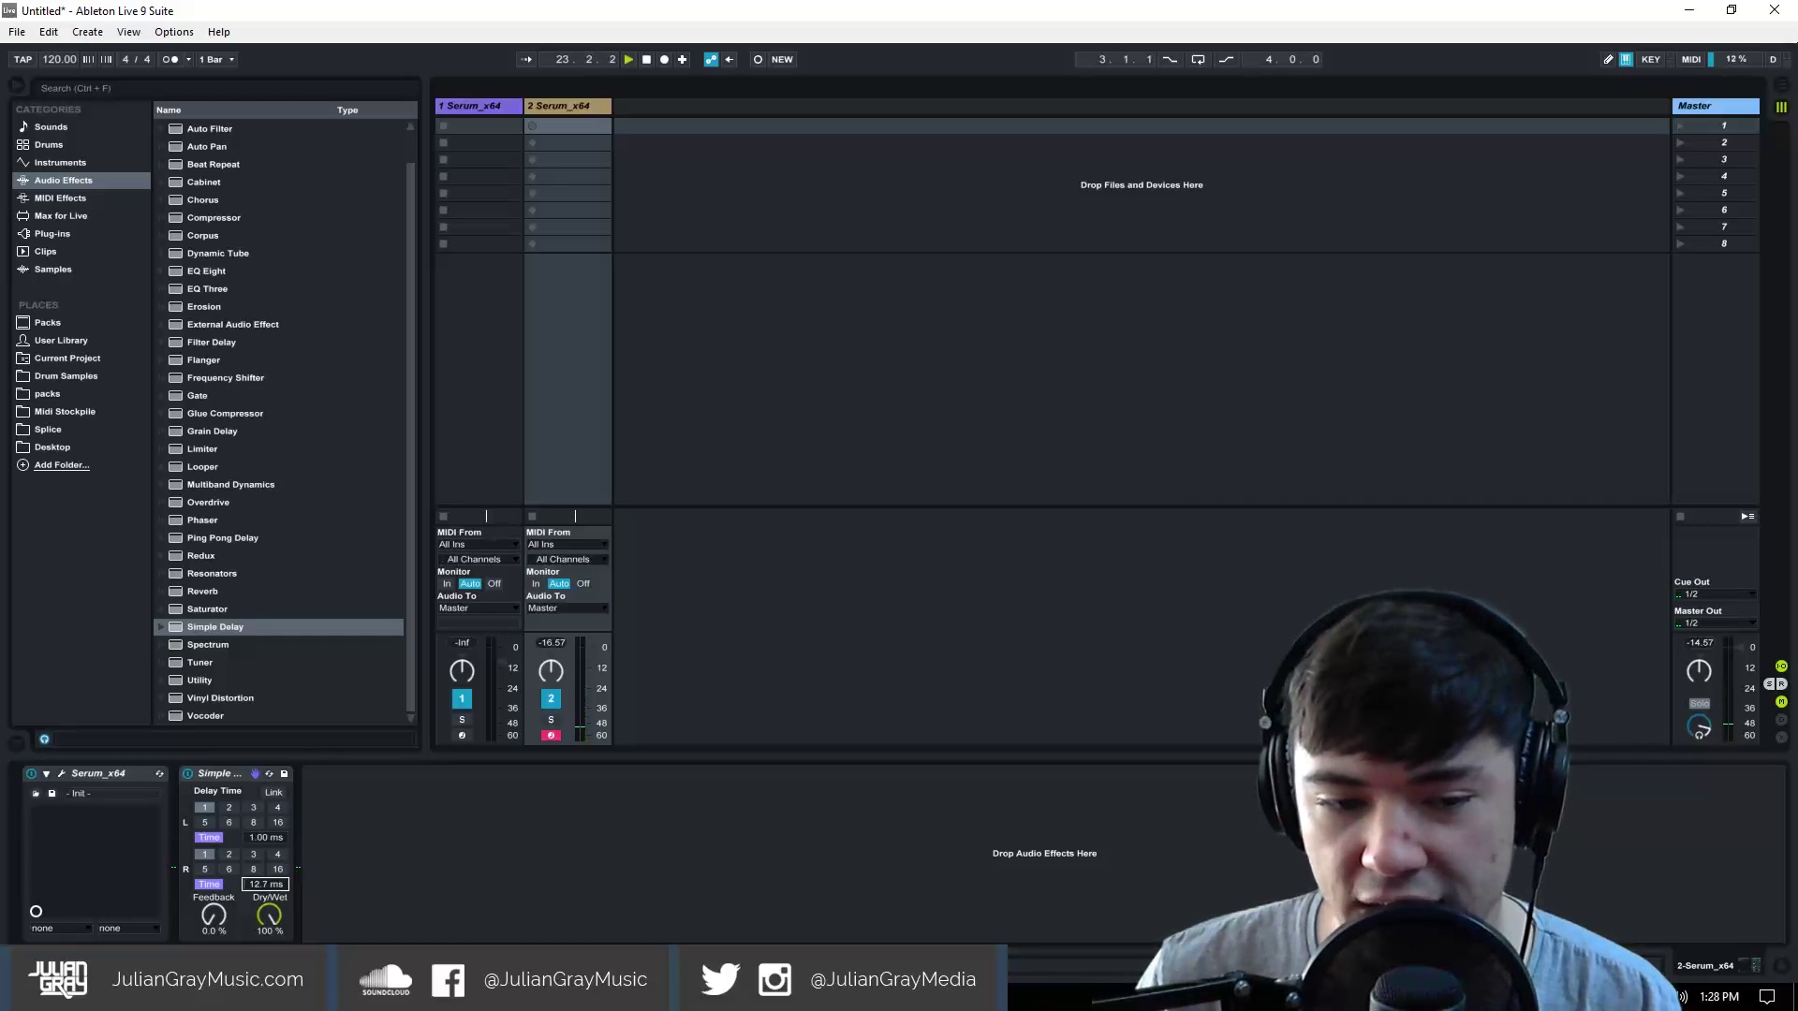
{"action": "left_click_drag", "start_coordinate": [266, 885], "coordinate": [266, 870]}
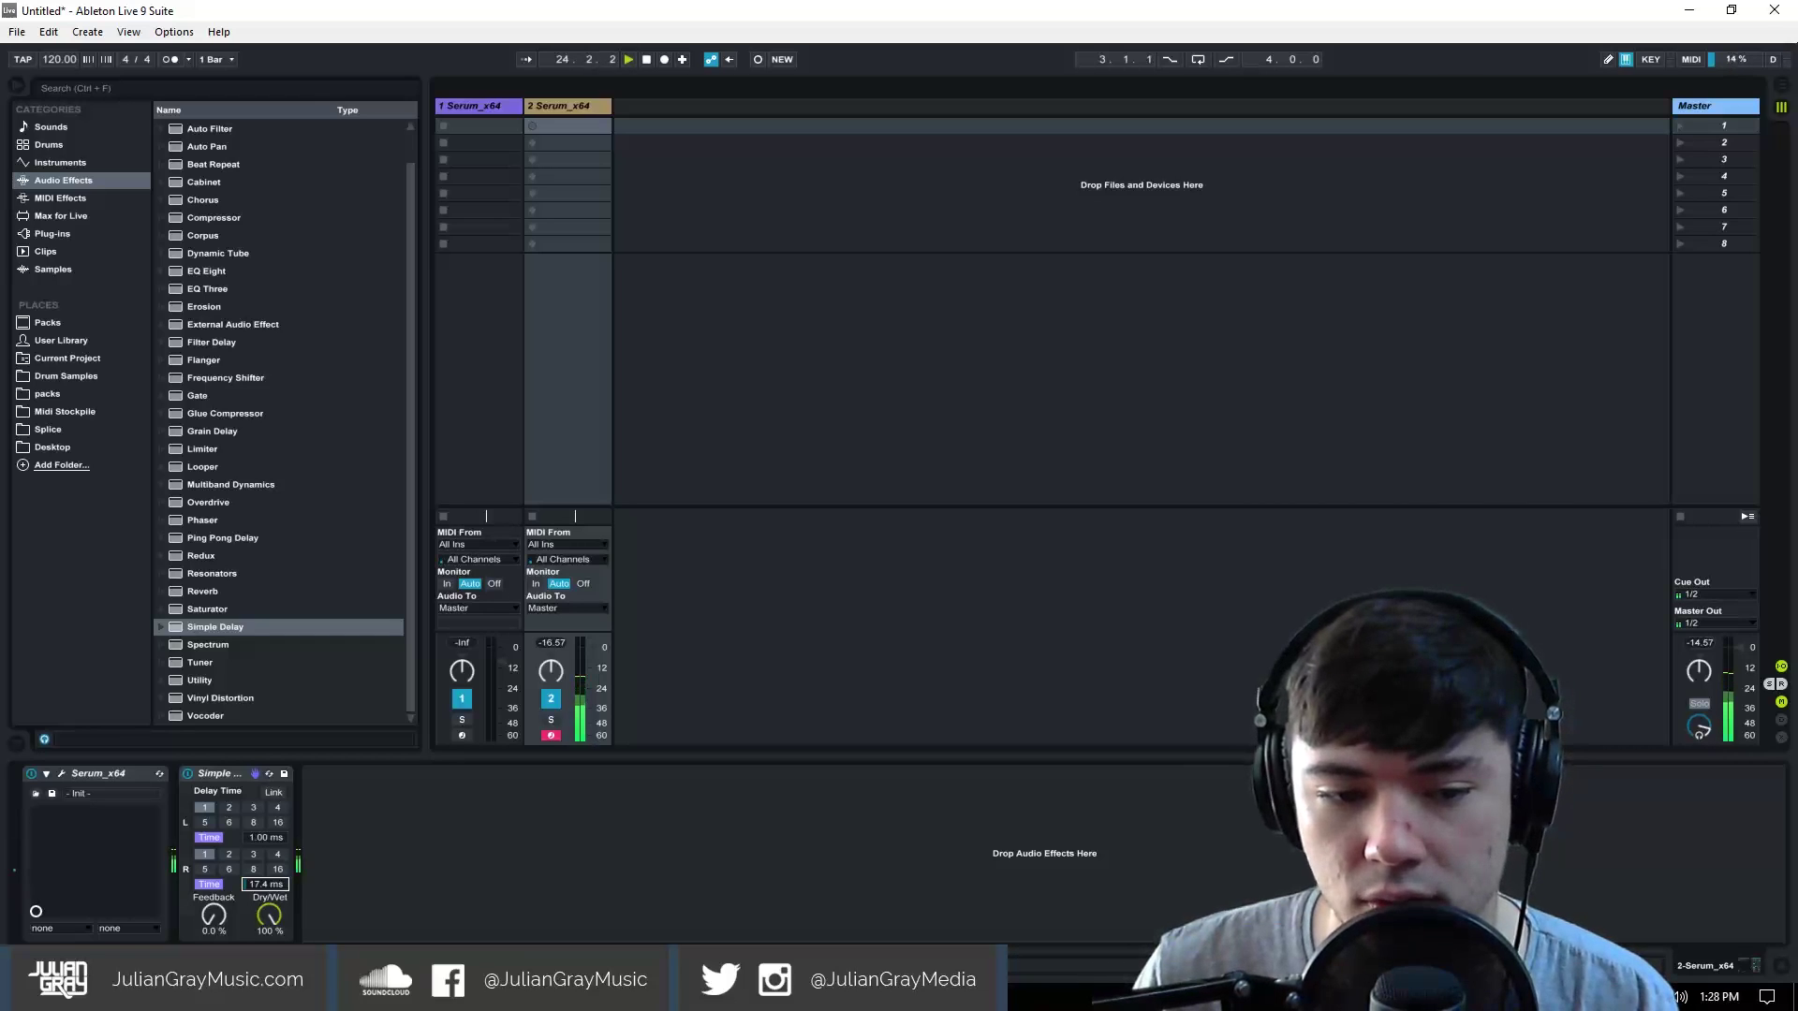
{"action": "left_click_drag", "start_coordinate": [266, 871], "coordinate": [266, 889]}
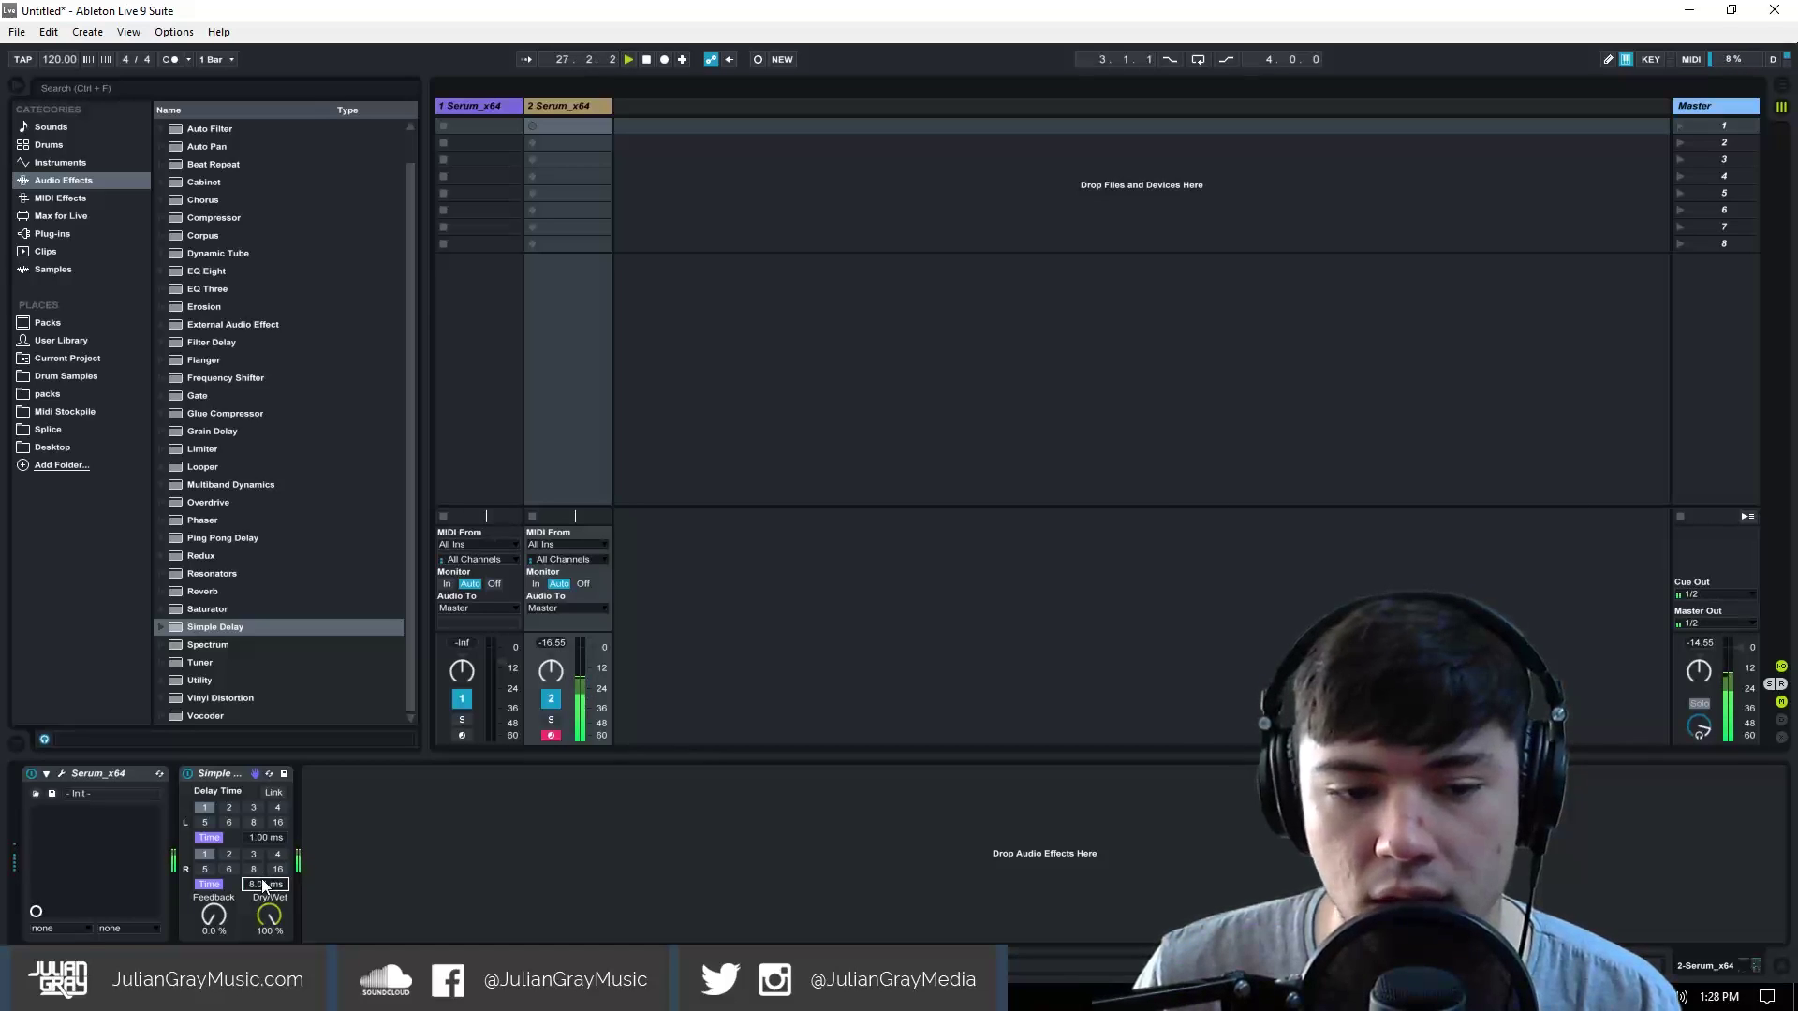
{"action": "key", "text": "ctrl+z"}
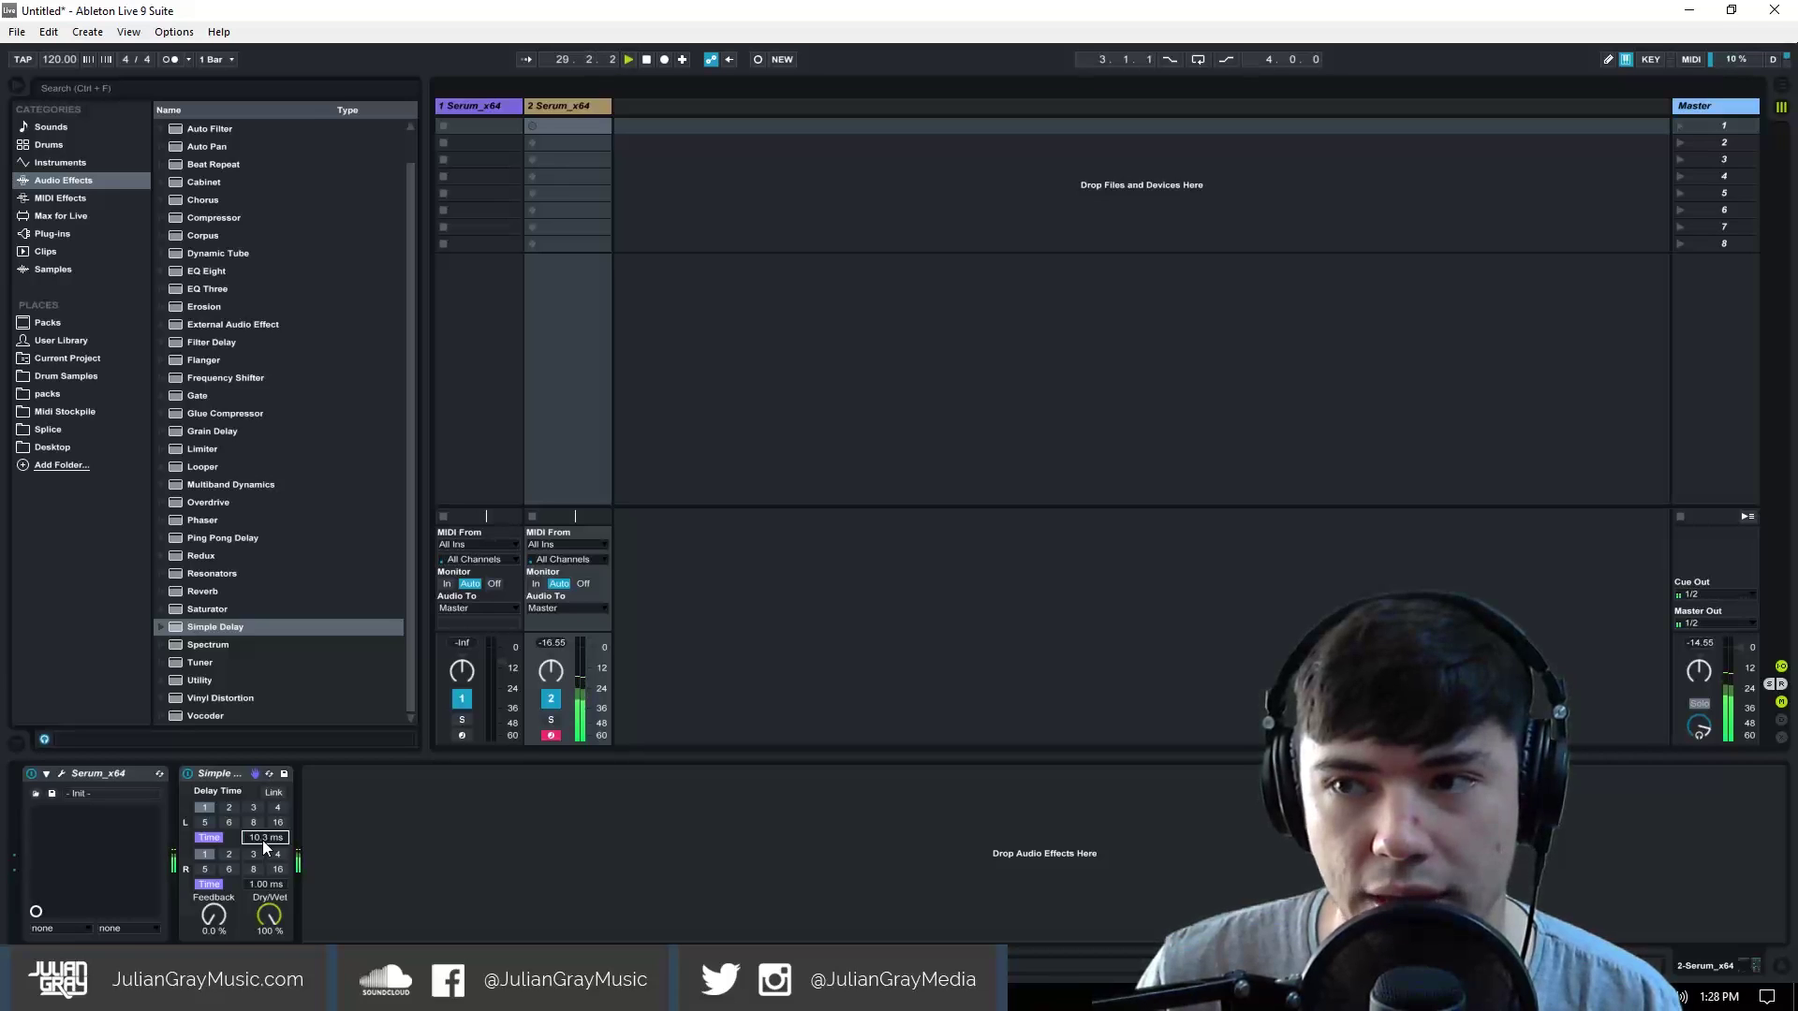
Step: Delete the Simple Delay from the second Serum track, stop playback and reset the playhead to the start
{"action": "right_click", "coordinate": [210, 771]}
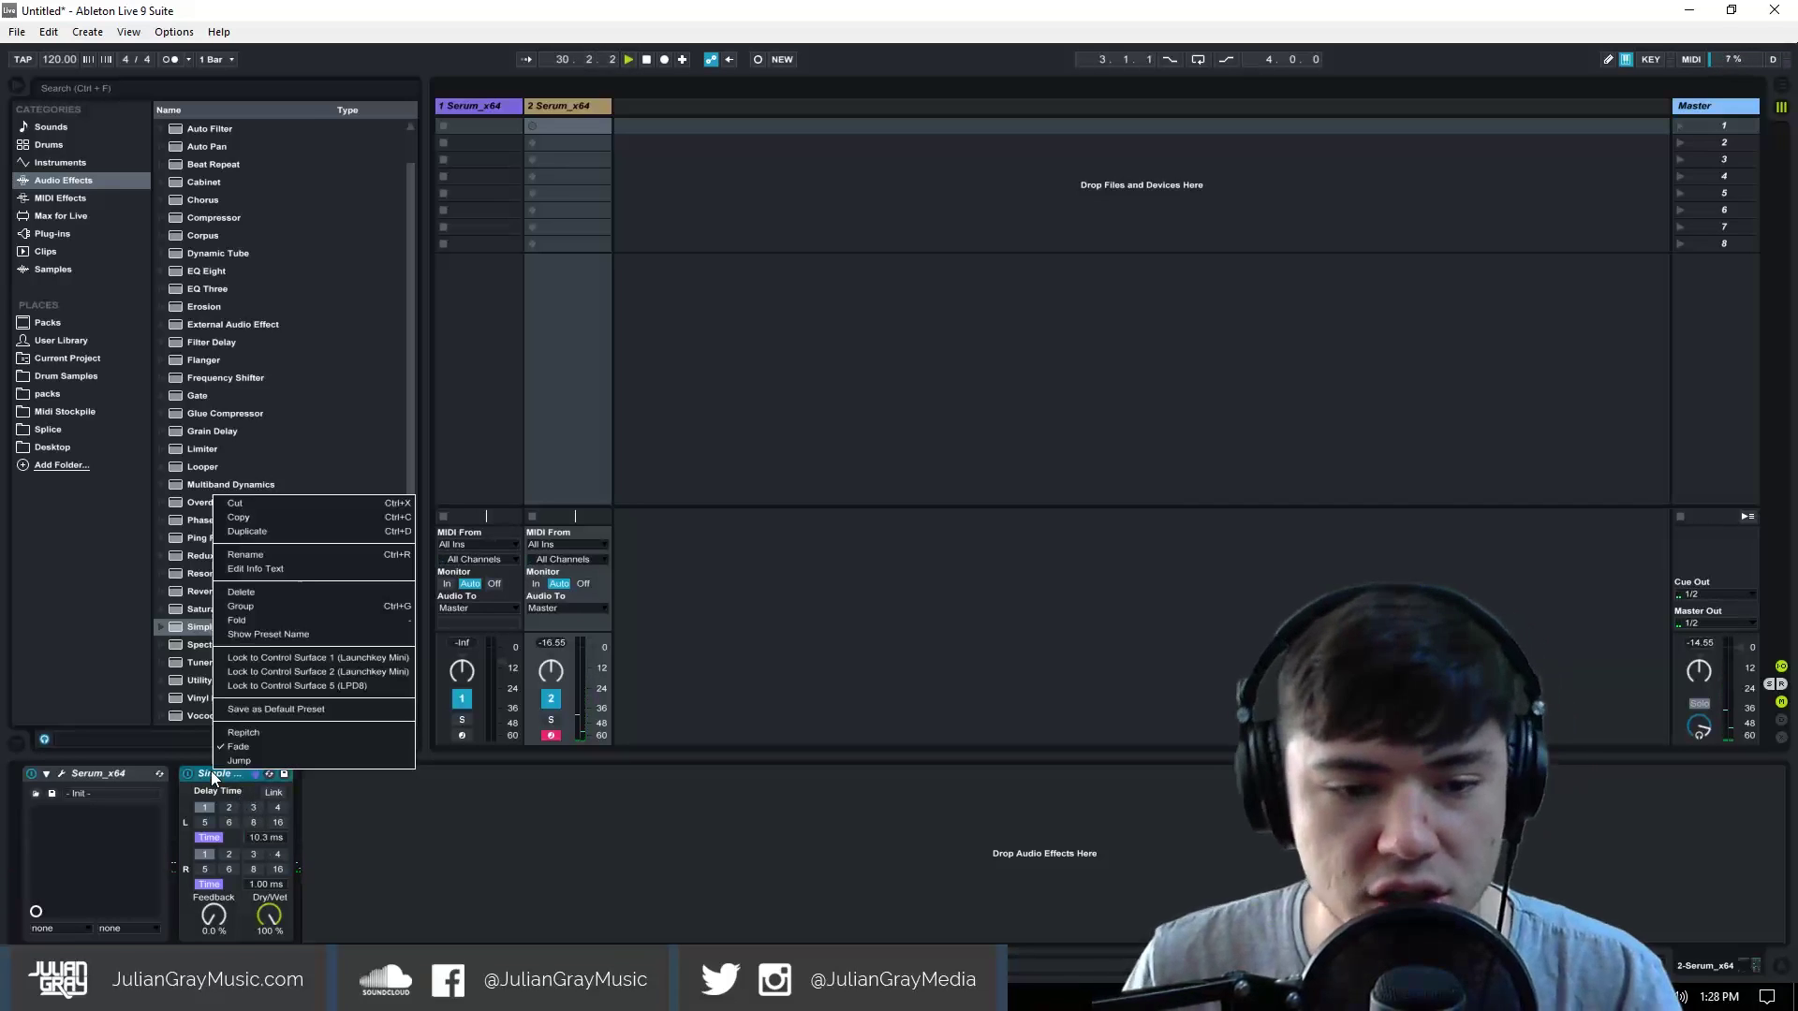
{"action": "left_click", "coordinate": [245, 593]}
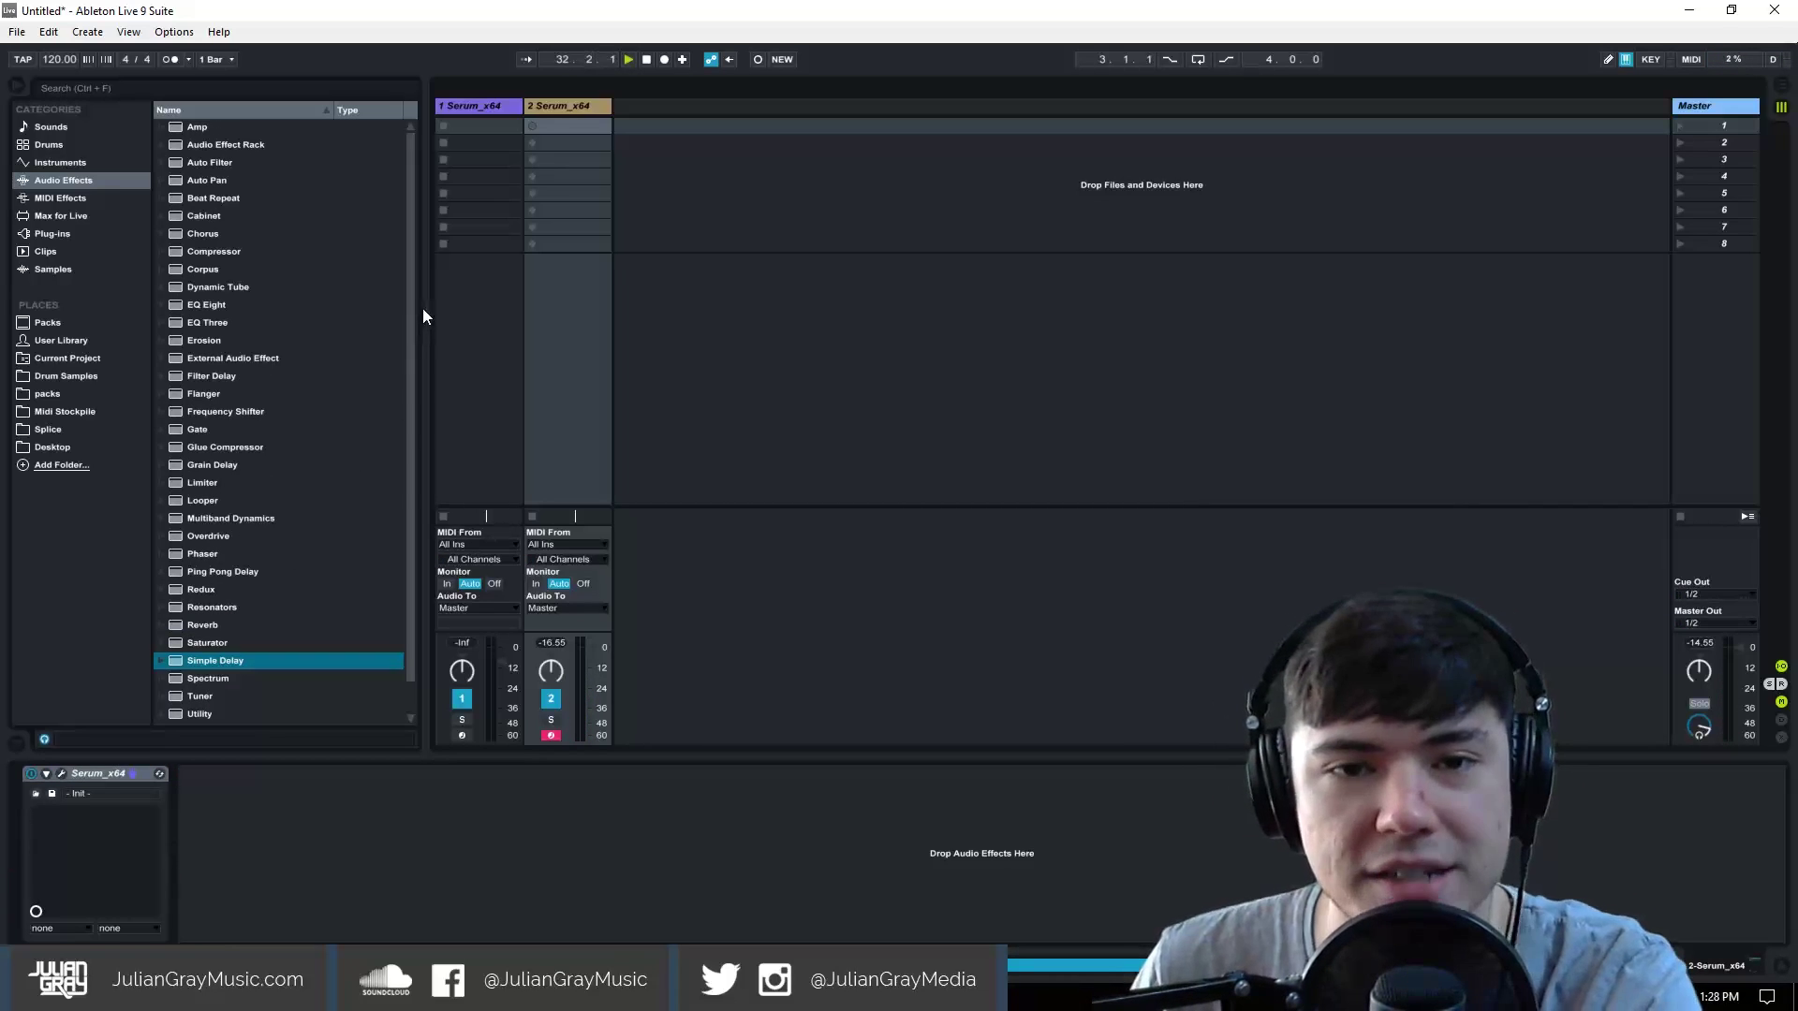
{"action": "left_click", "coordinate": [646, 61]}
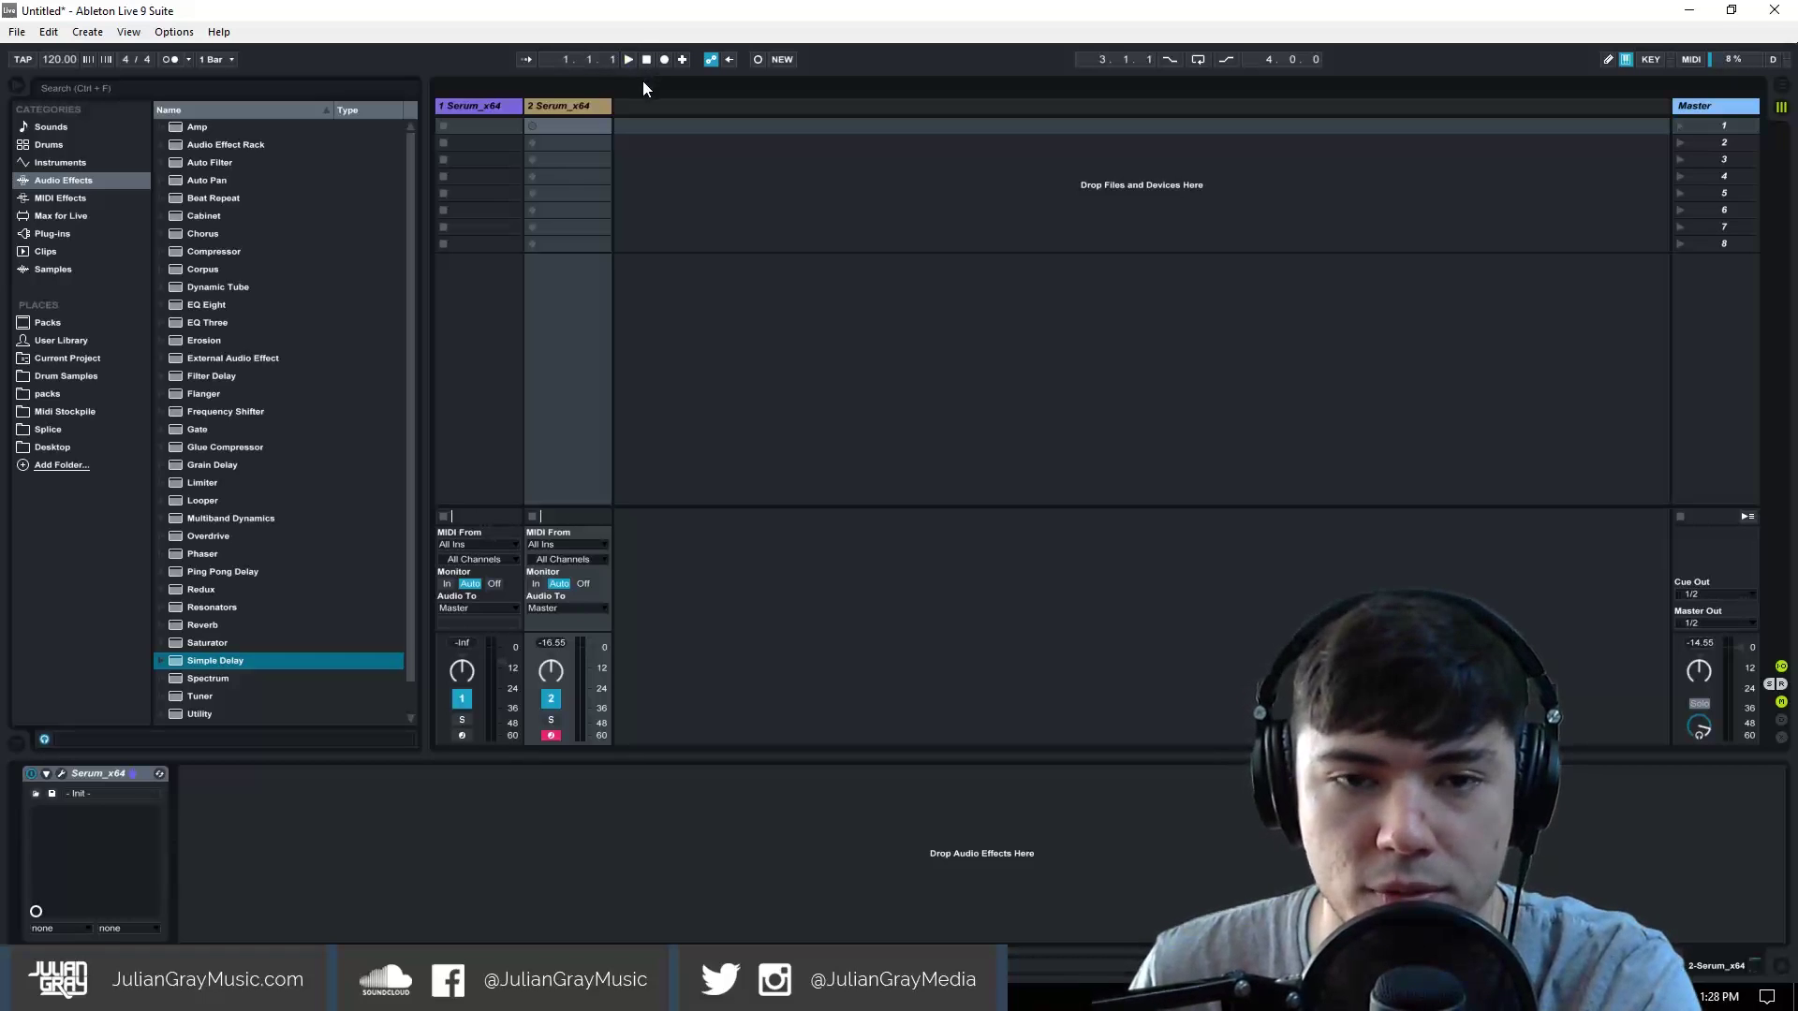
{"action": "left_click", "coordinate": [592, 103]}
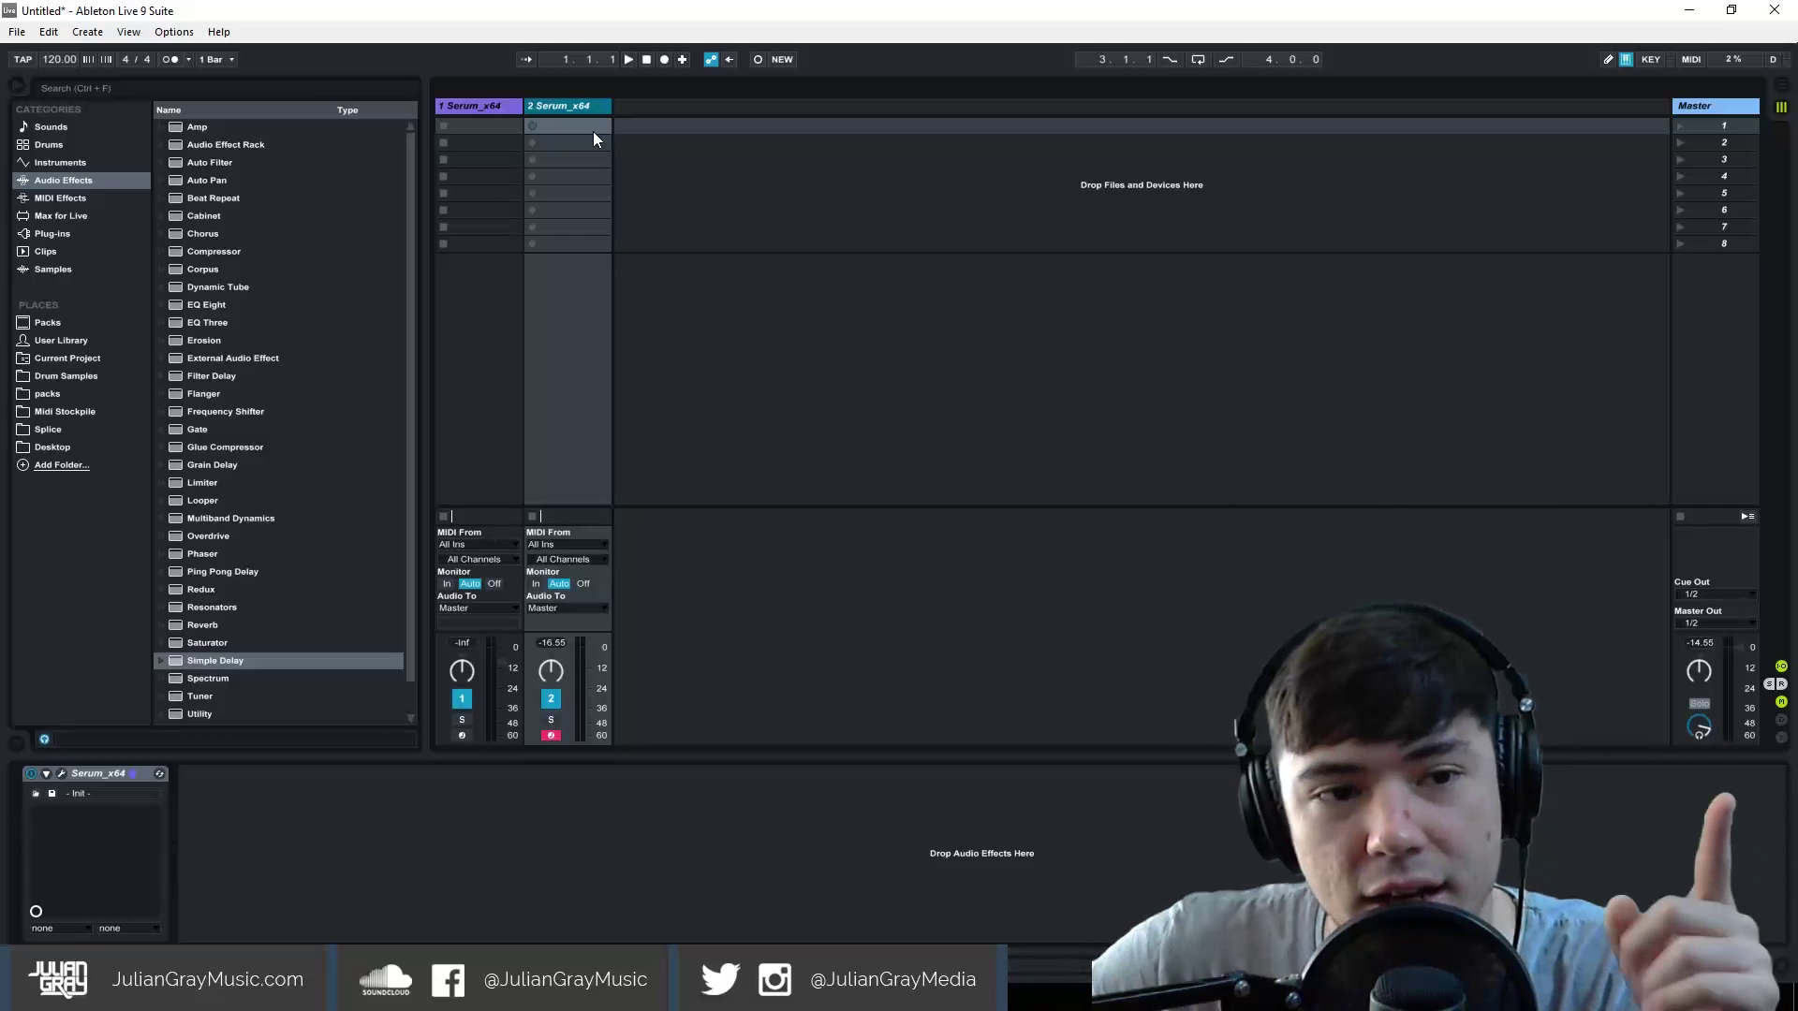
Step: Select the 1 Serum_x64 track to show its Forward Pan, Auto Filter and Forward Phase devices
{"action": "left_click", "coordinate": [477, 106]}
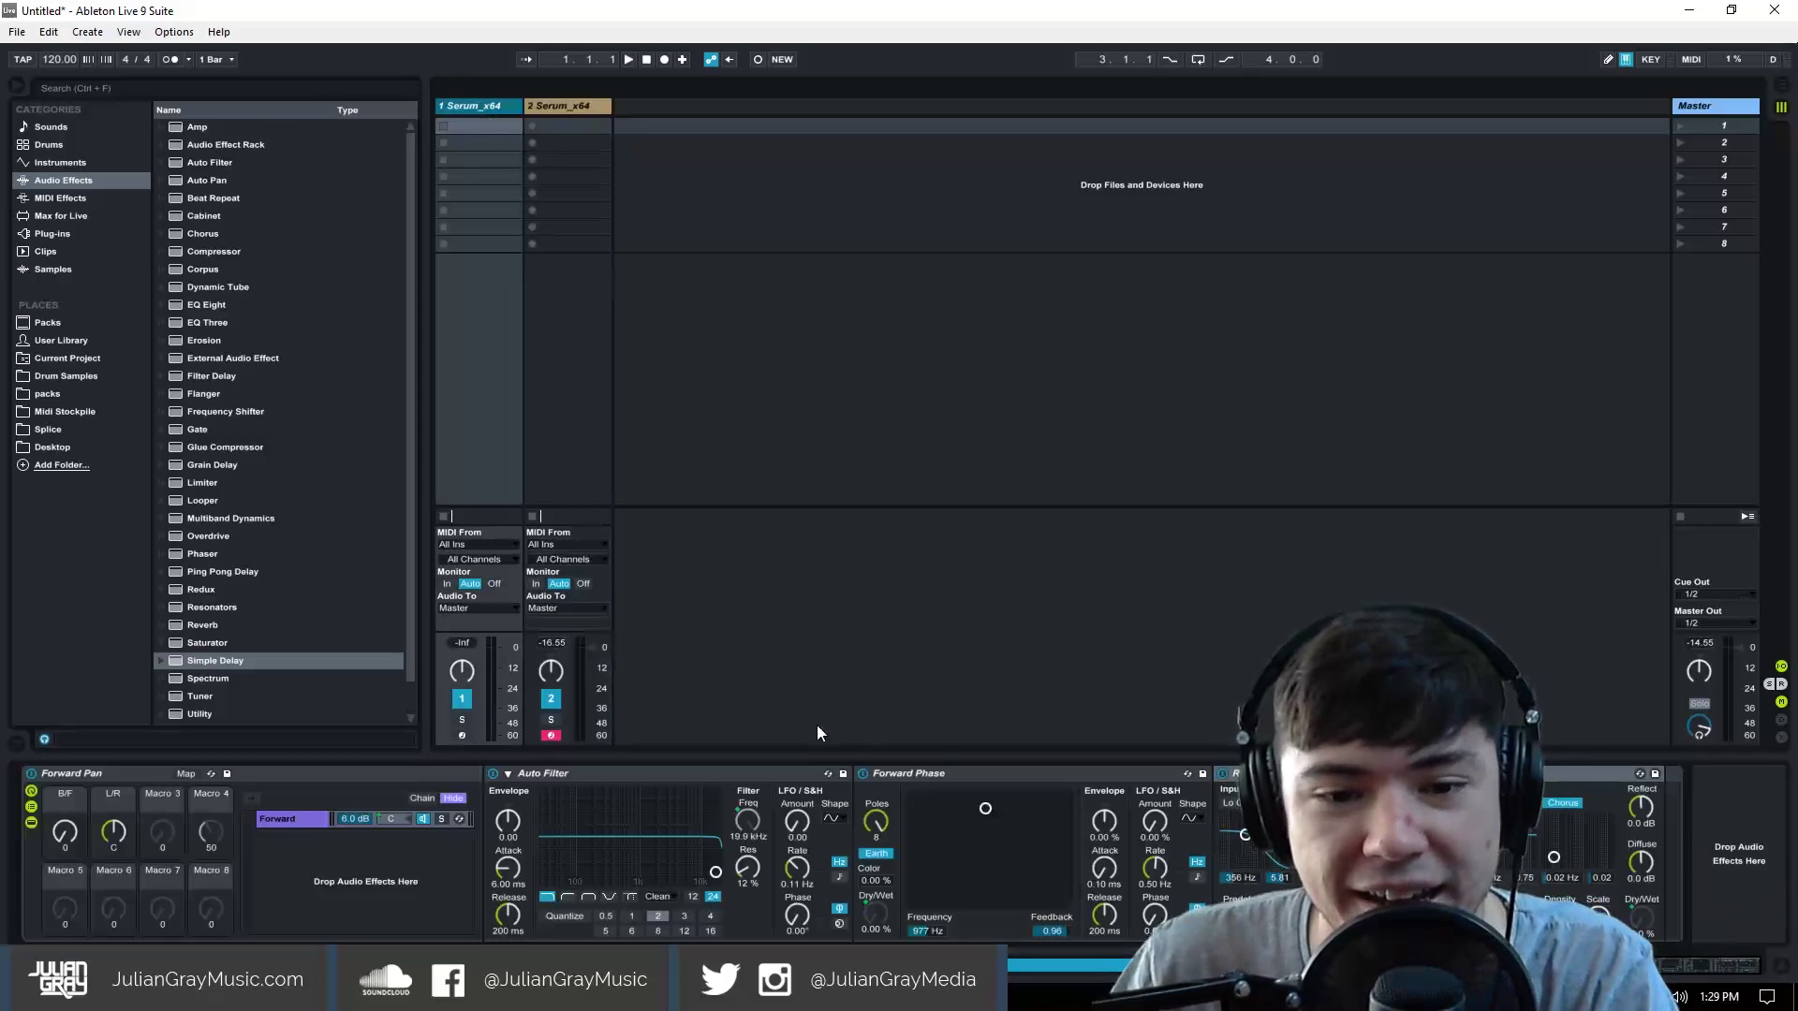
{"action": "left_click", "coordinate": [293, 778]}
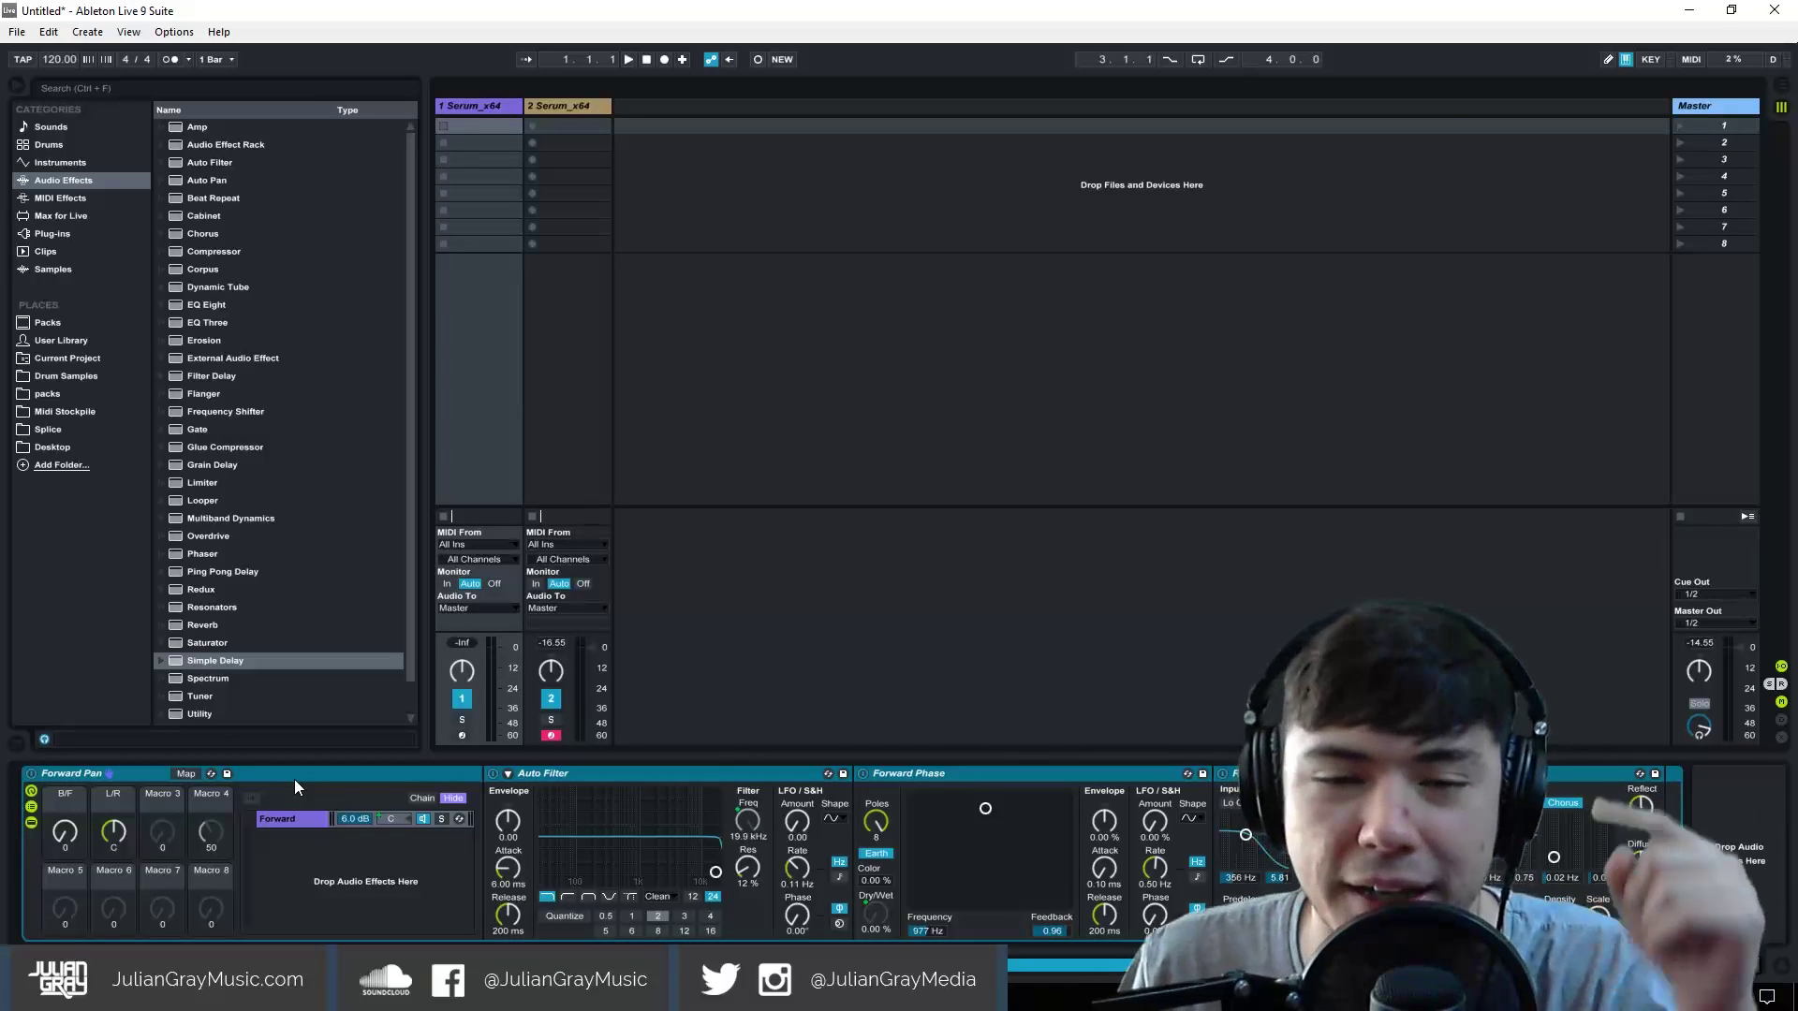